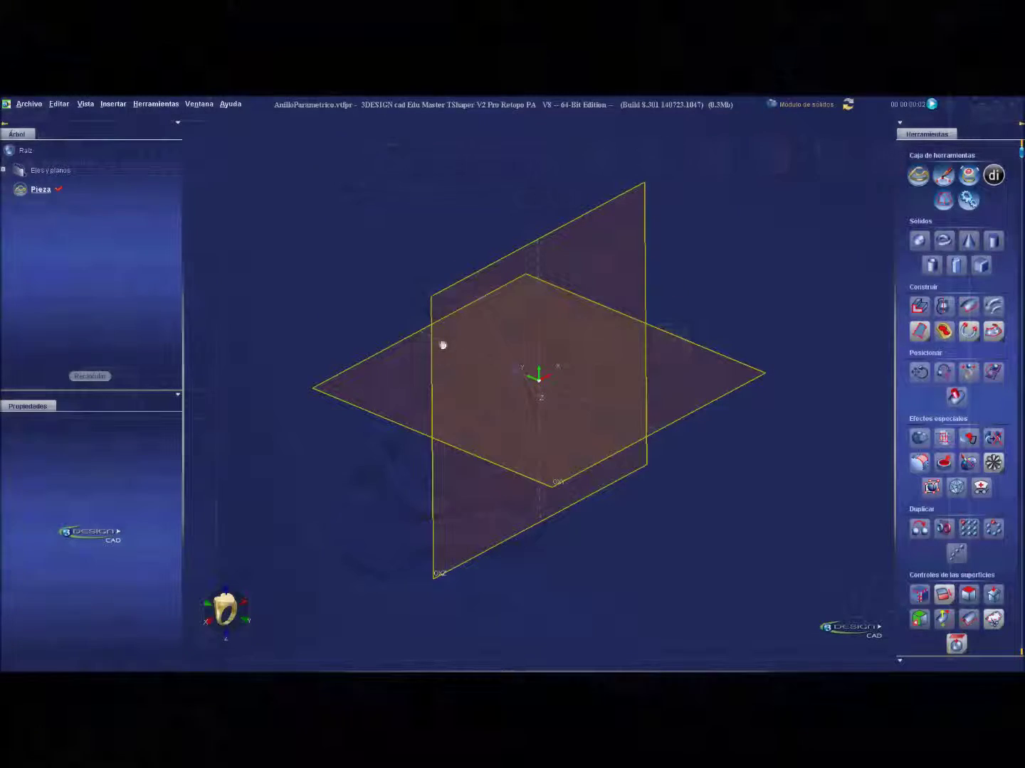
Show the hidden third reference plane so all three planes are visible.
right_click(47, 176)
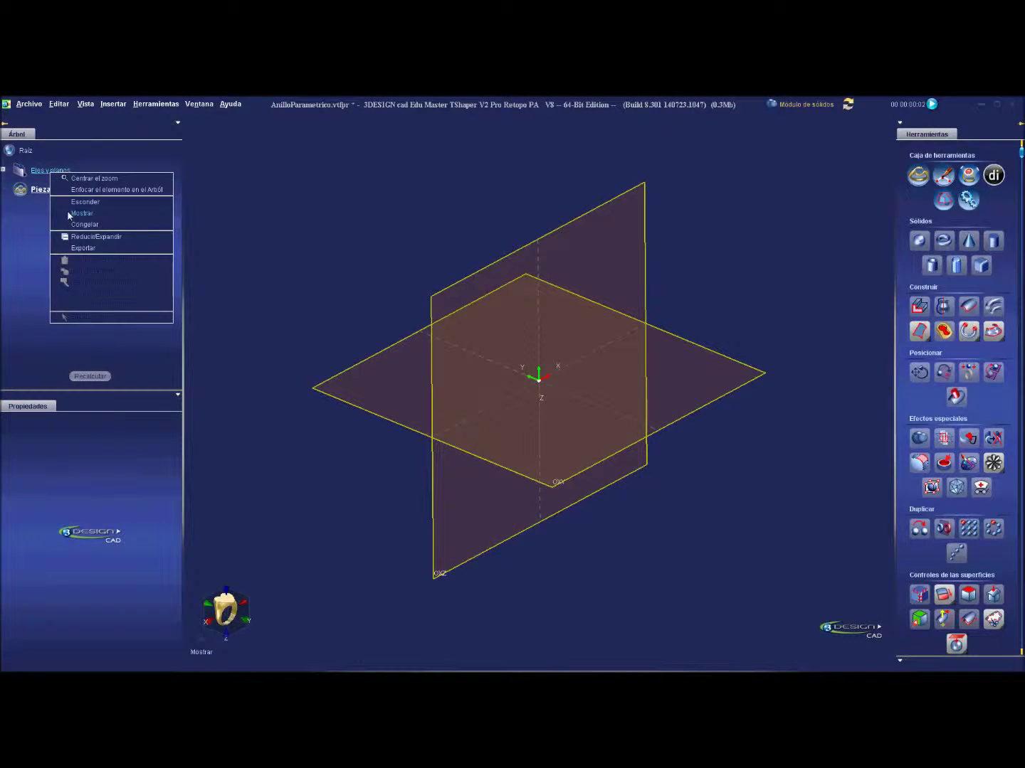
left_click(67, 210)
mouse_move(470, 356)
middle_mouse_down()
mouse_move(688, 414)
mouse_move(622, 406)
middle_mouse_up()
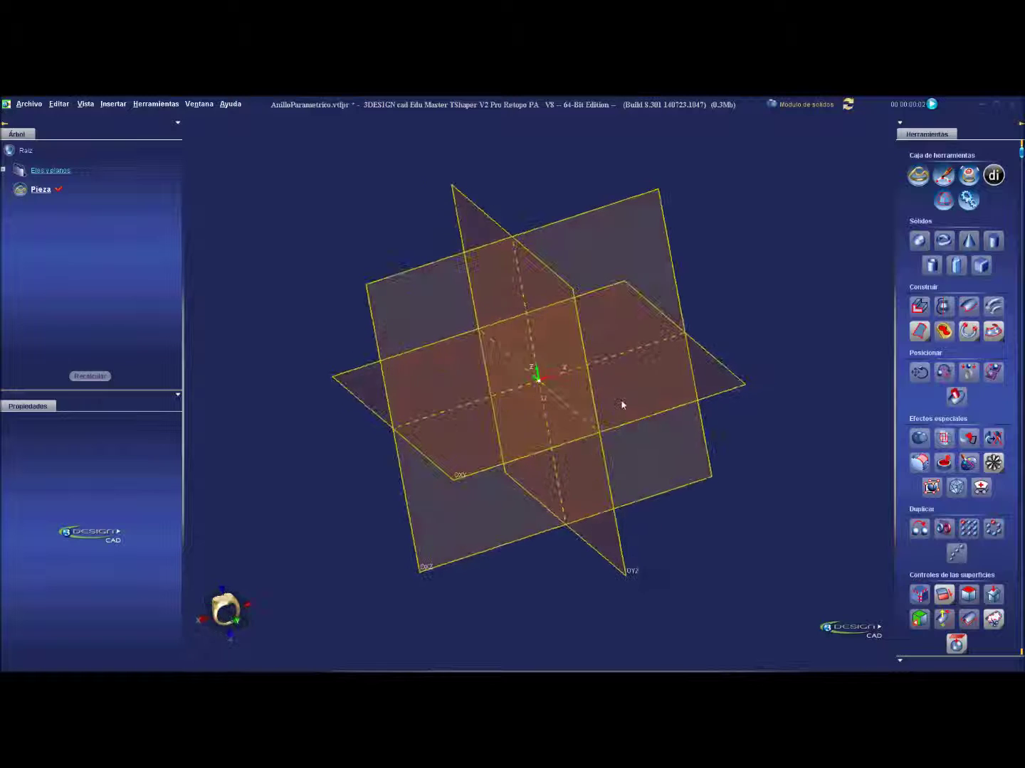
Create a size 6 1/2 Tamaño del anillo ring circle on the OXZ plane.
left_click(625, 208)
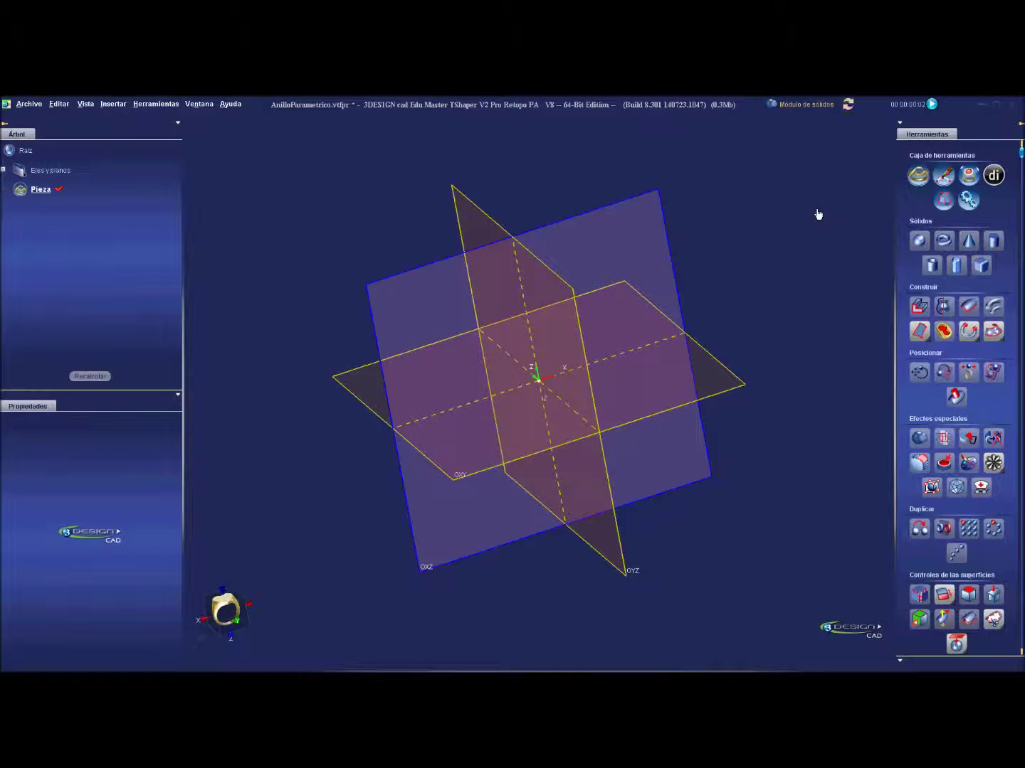
left_click(772, 104)
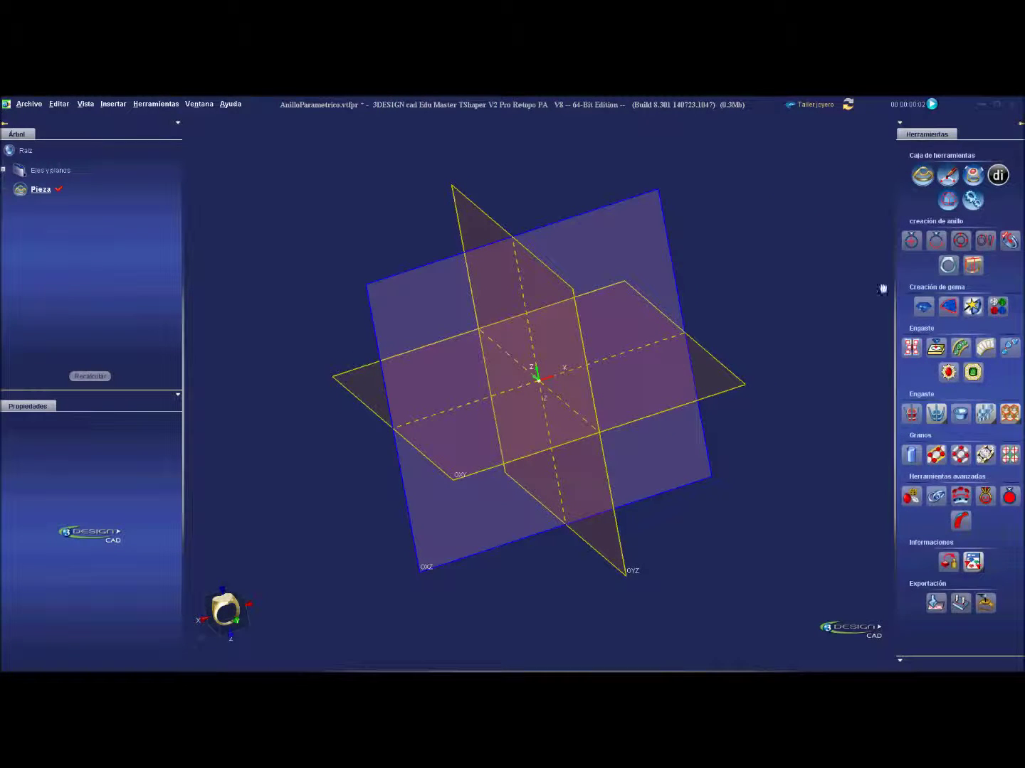
left_click(915, 244)
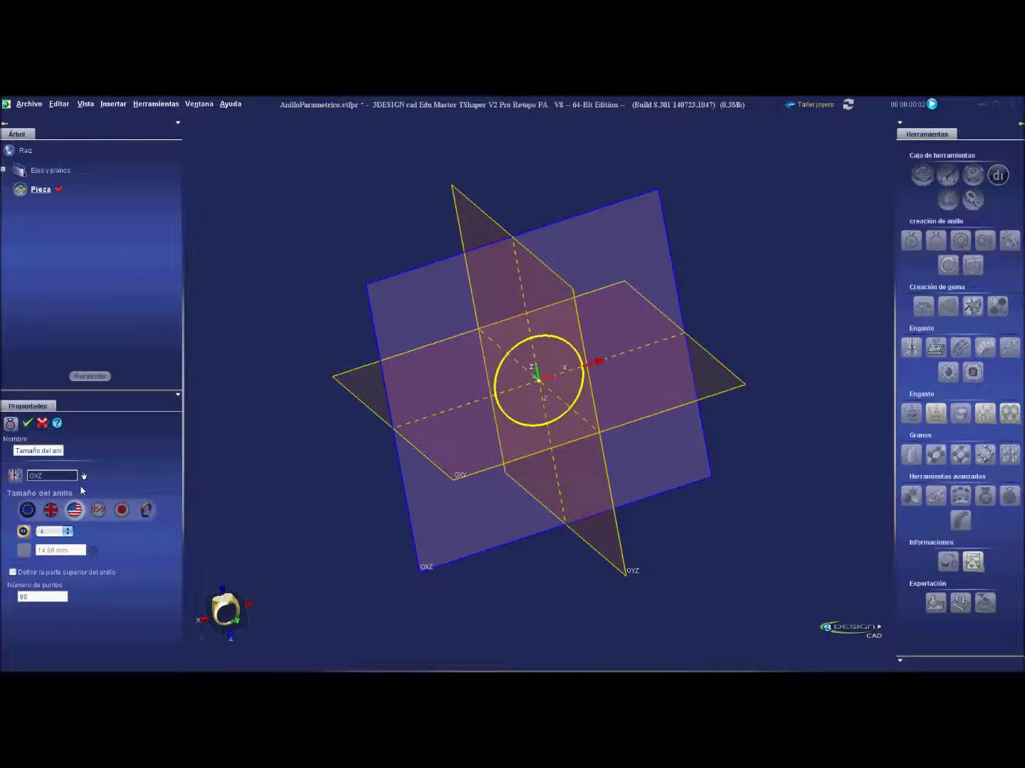
left_click(53, 538)
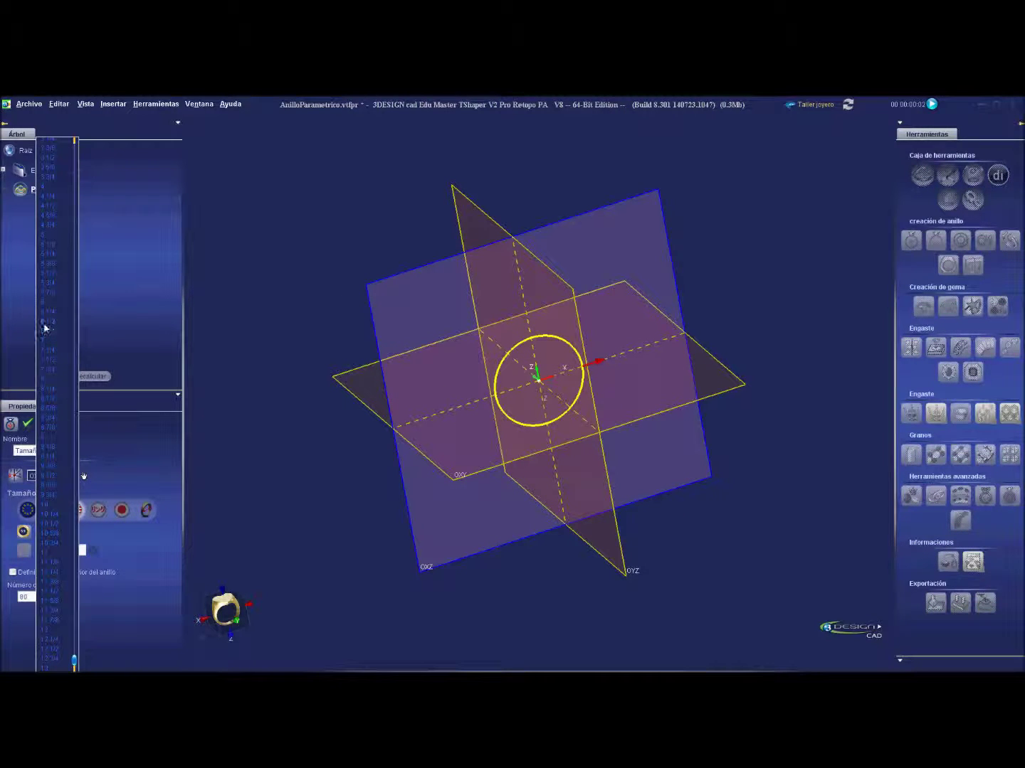
left_click(44, 327)
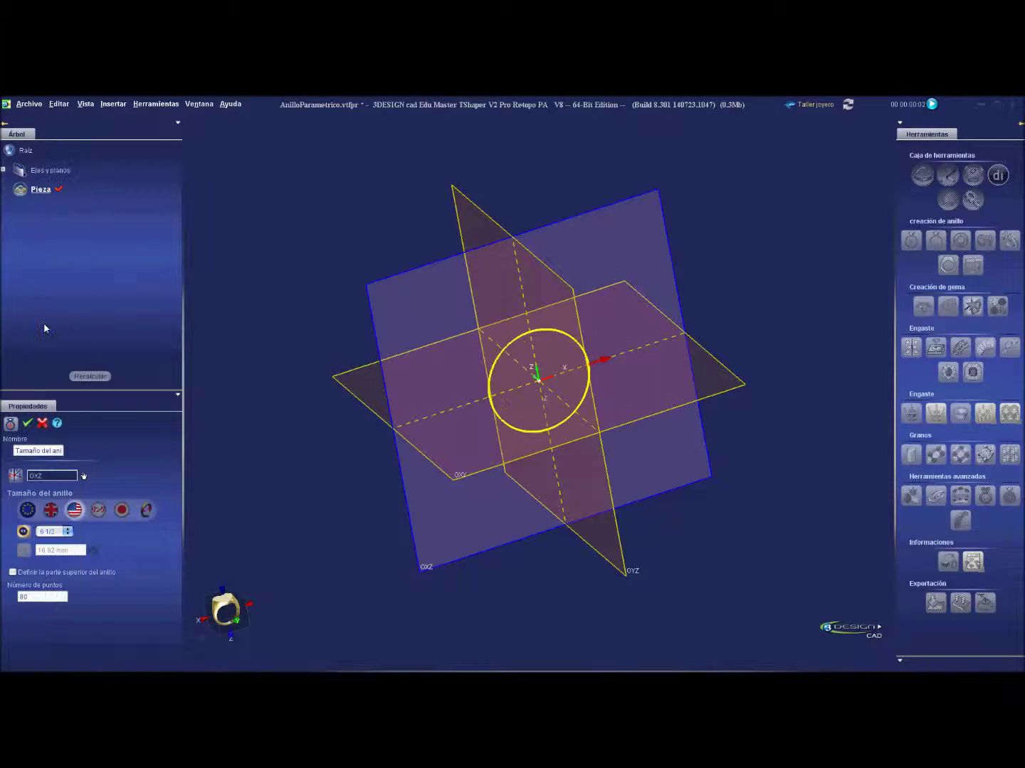
left_click(28, 424)
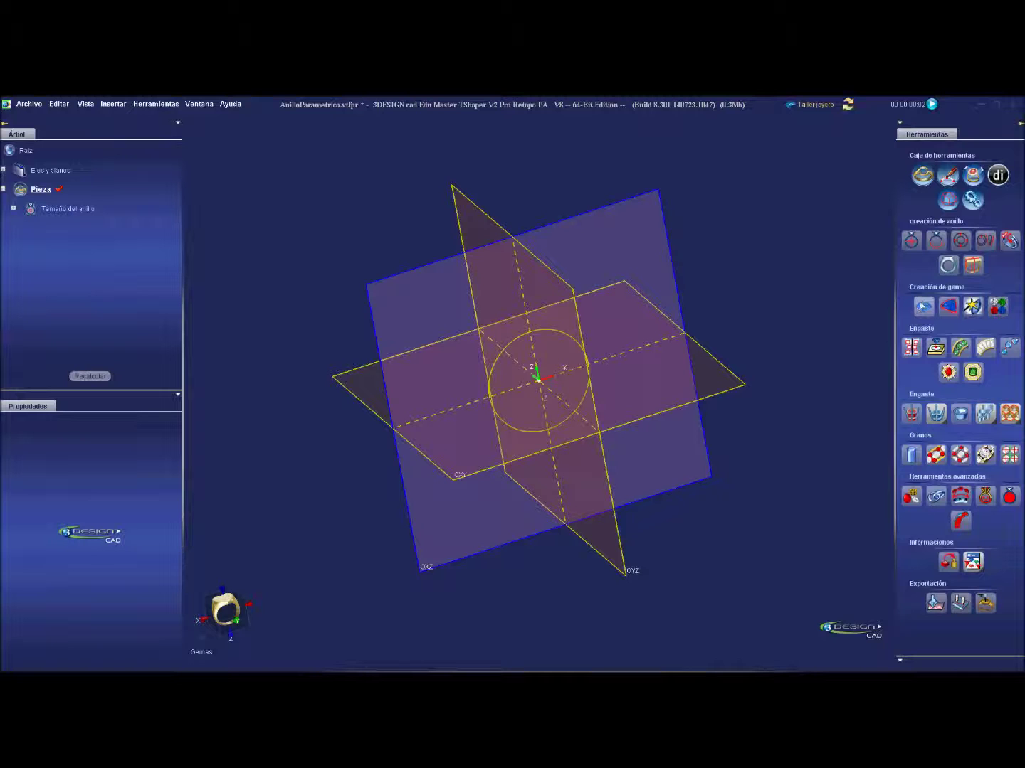
left_click(744, 385)
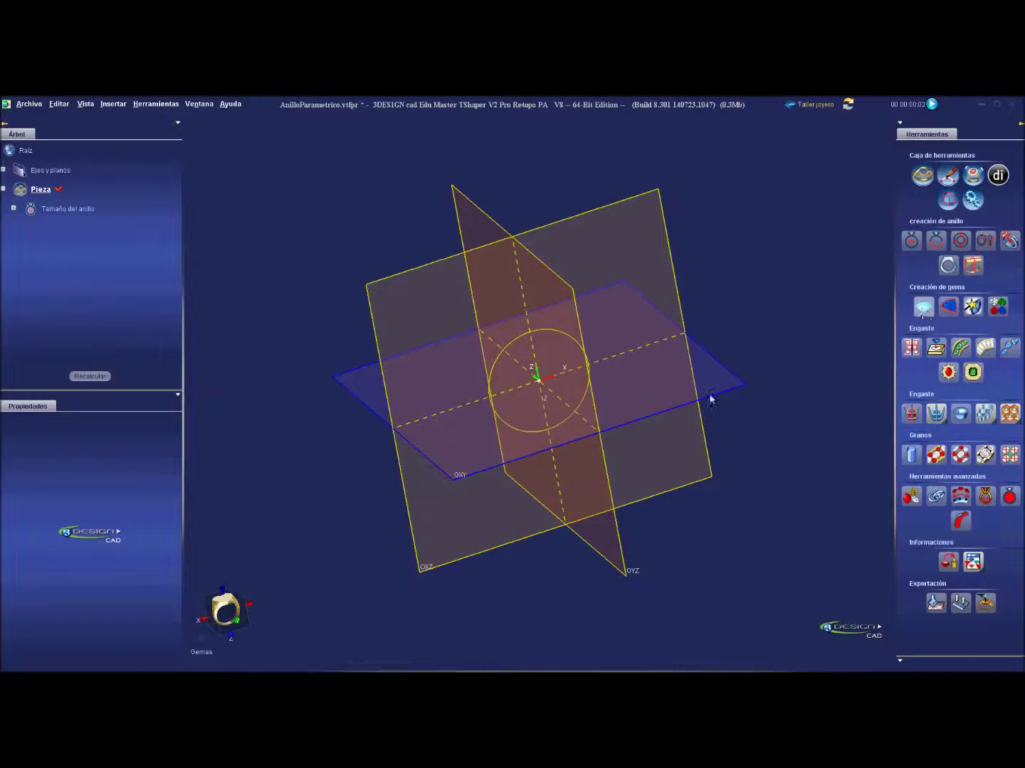
Add a 2 mm round brilliant gem raised to Z 10 mm above the ring circle.
left_click(923, 306)
type("2")
key("Return")
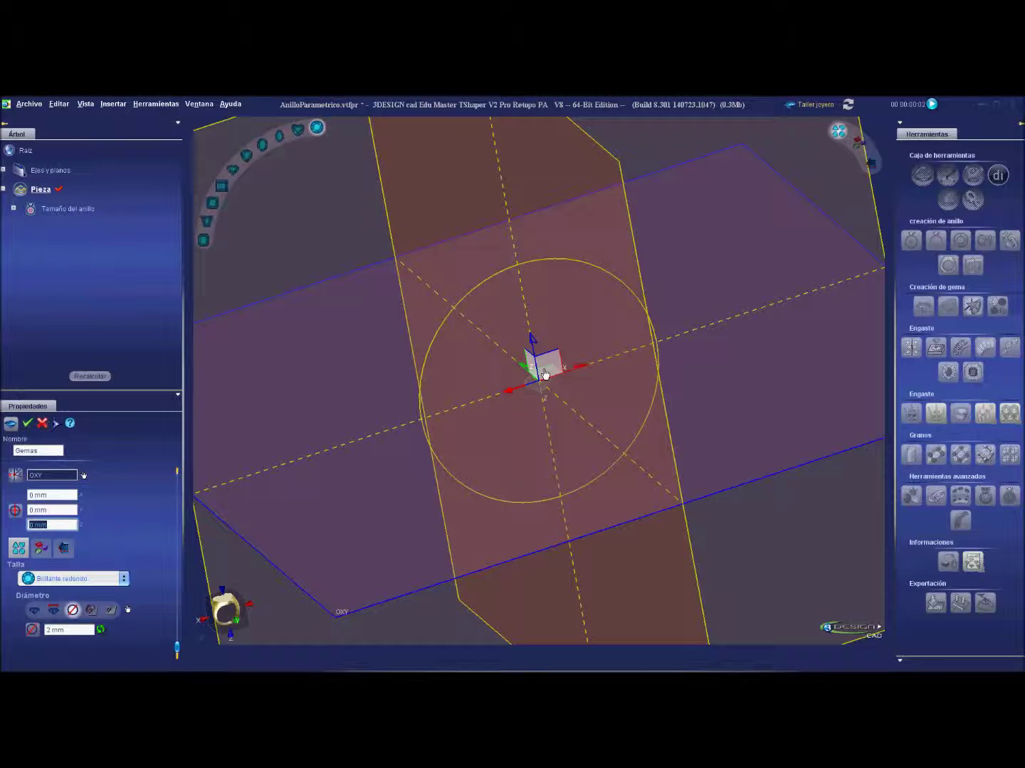
left_click_drag(532, 340, 505, 199)
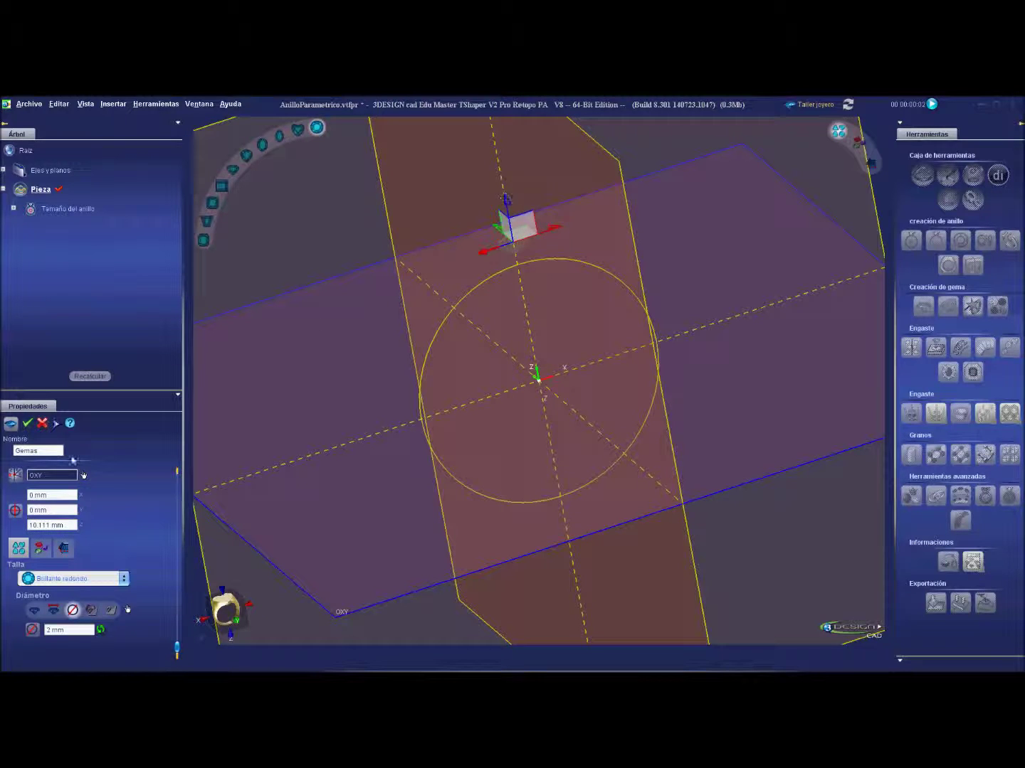
right_click(496, 317)
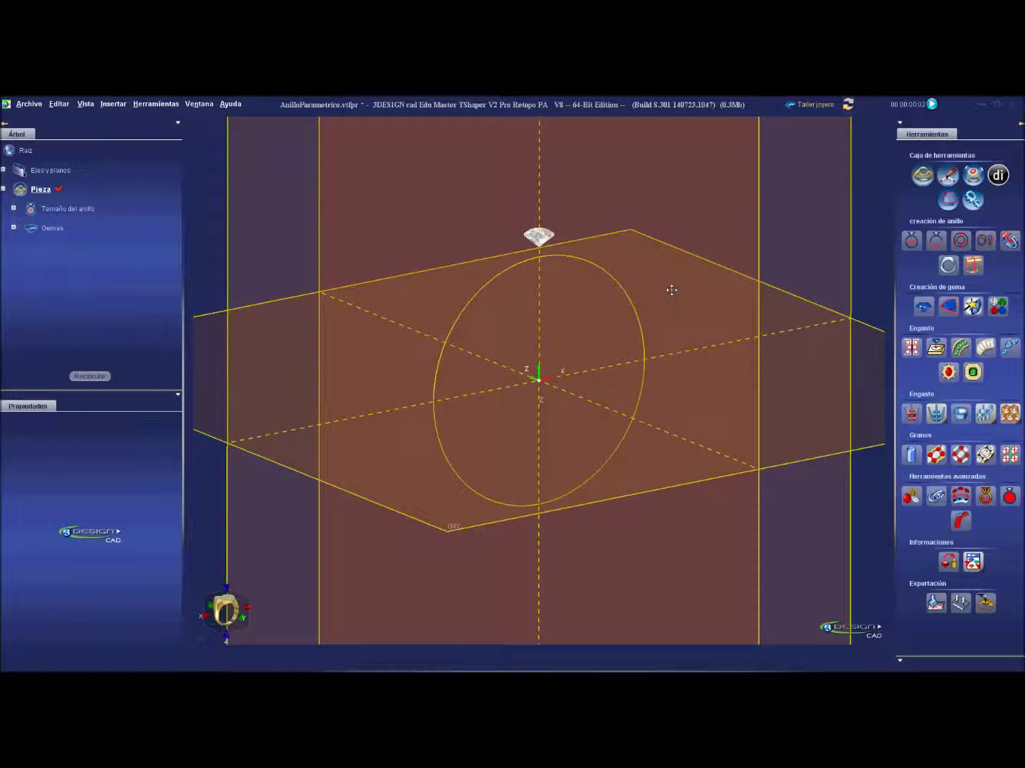
scroll(670, 292, "down", 5)
Start an Esbozo sketch on the OYZ plane, zoomed onto the gem, after checking Magnetizar settings.
mouse_move(670, 297)
middle_mouse_down()
mouse_move(683, 366)
mouse_move(720, 331)
middle_mouse_up()
left_click(702, 286)
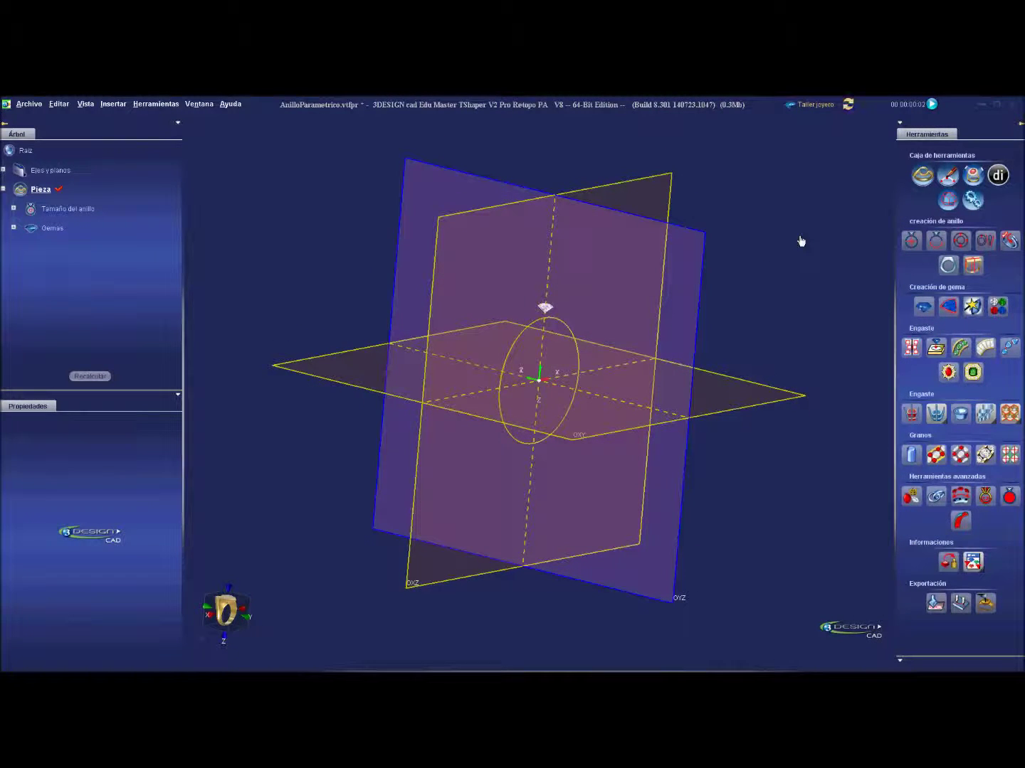
left_click(946, 175)
scroll(566, 235, "up", 3)
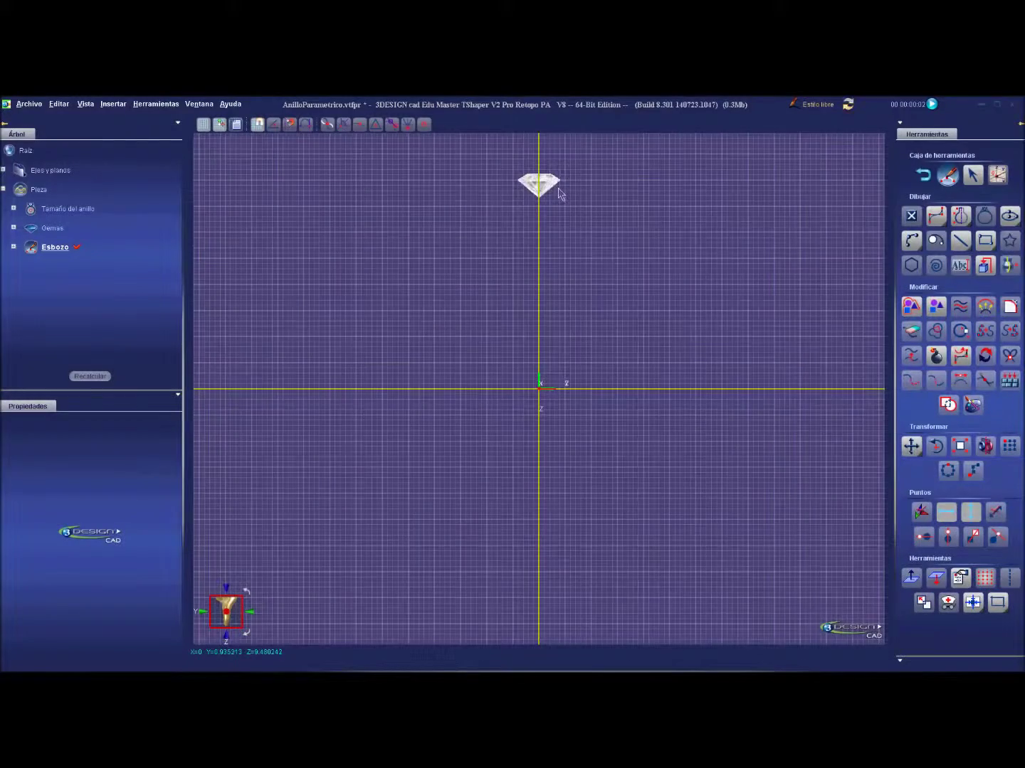
middle_click_drag(549, 167, 477, 366)
scroll(477, 368, "up", 3)
scroll(477, 367, "up", 2)
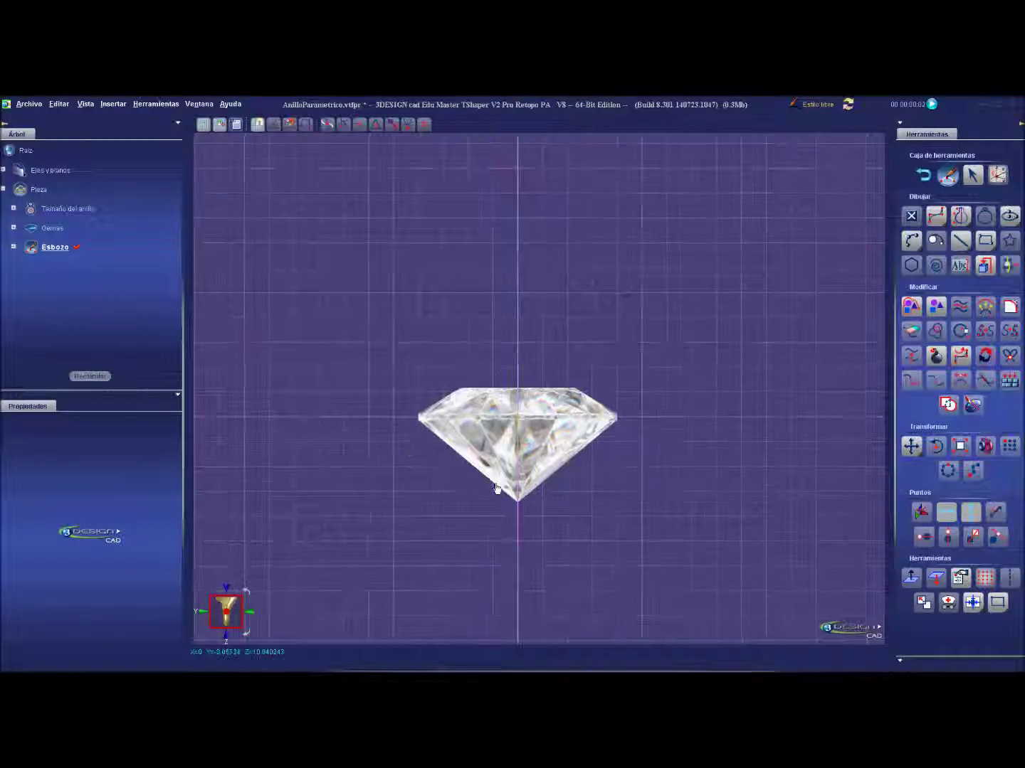
left_click(240, 126)
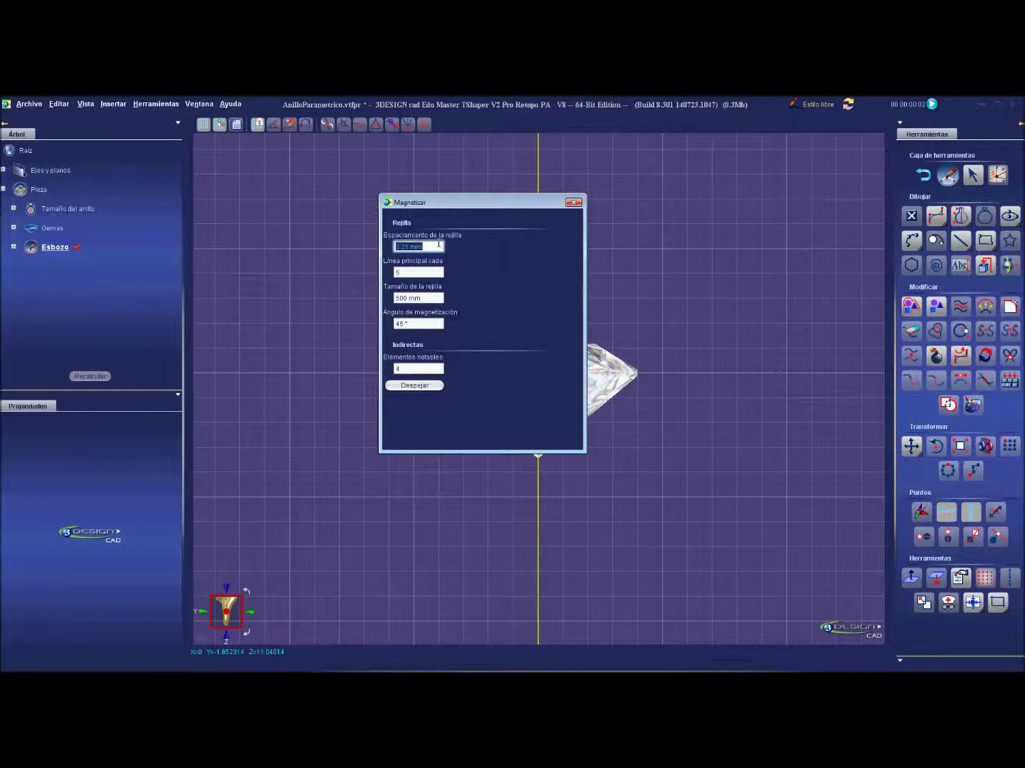
left_click(574, 202)
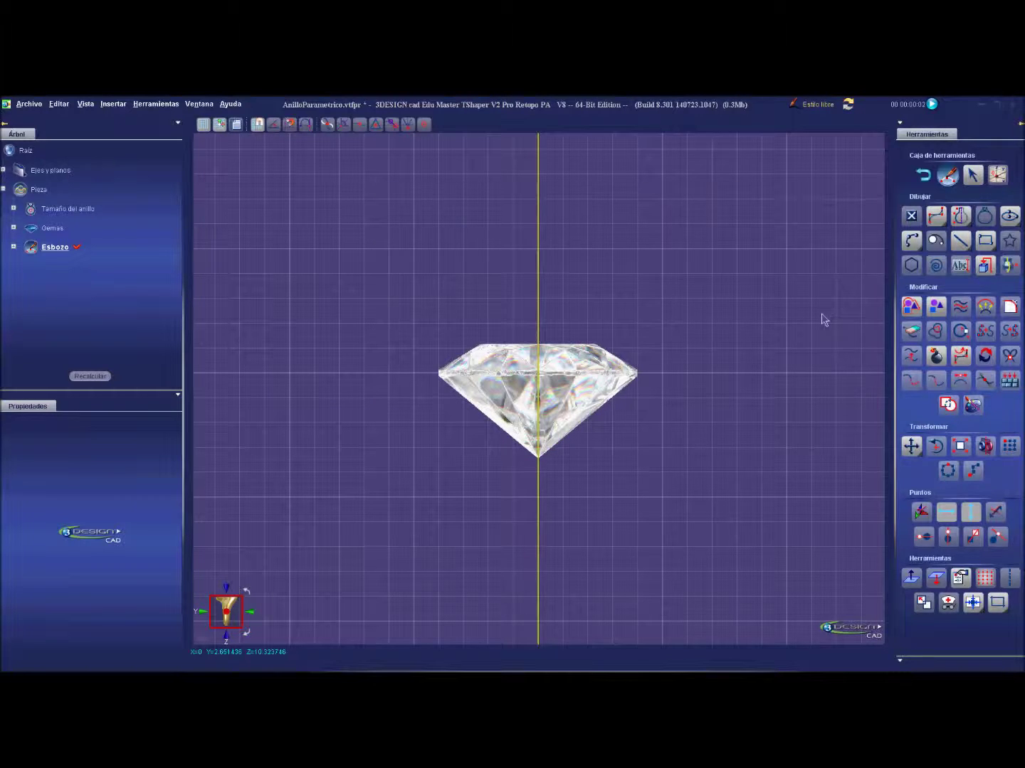
left_click(959, 240)
Draw a closed nine-segment prong profile around the gem's girdle, starting 0.75 mm from the axis.
left_click(537, 496)
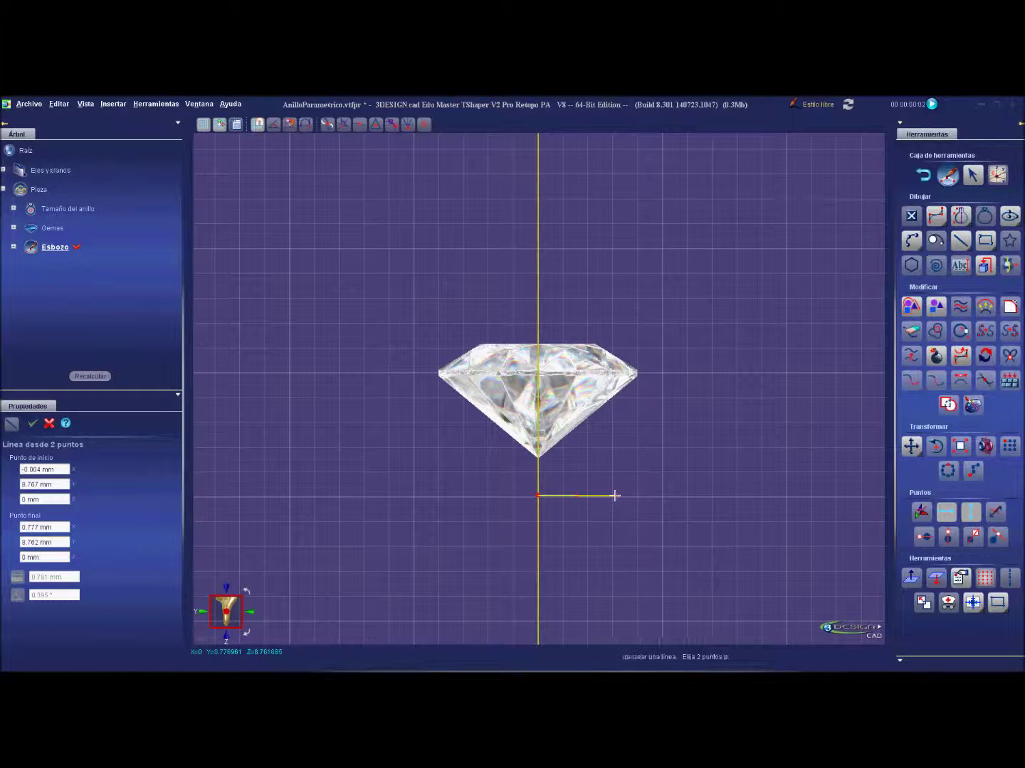
key("Escape")
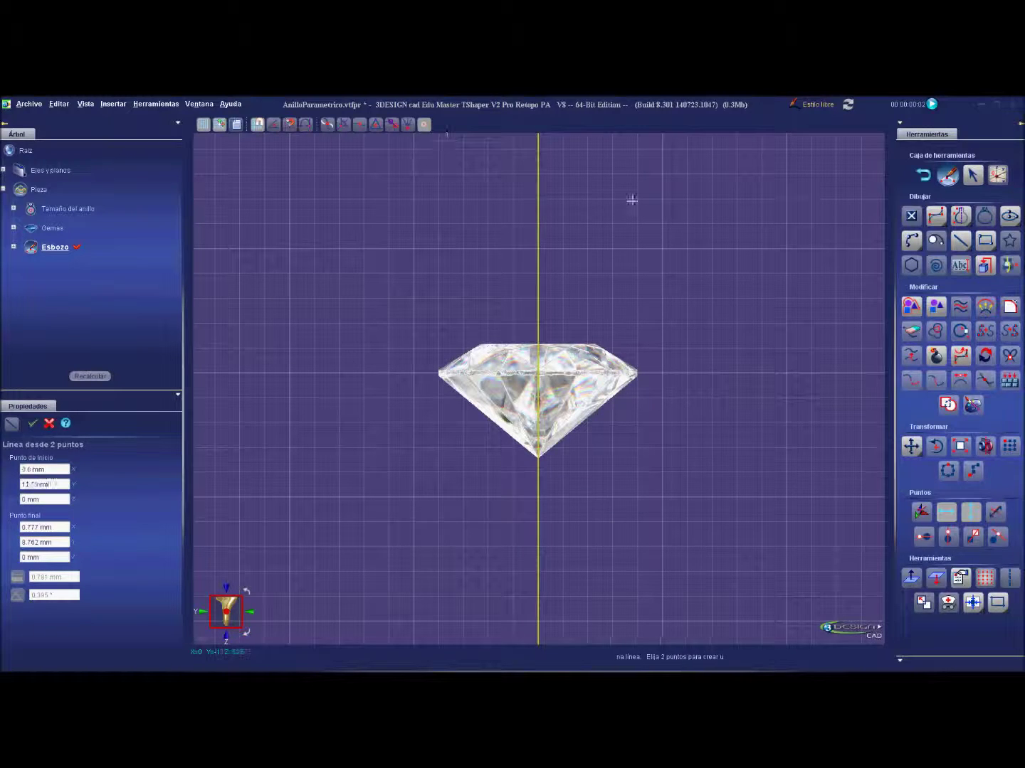
left_click(537, 496)
left_click(612, 497)
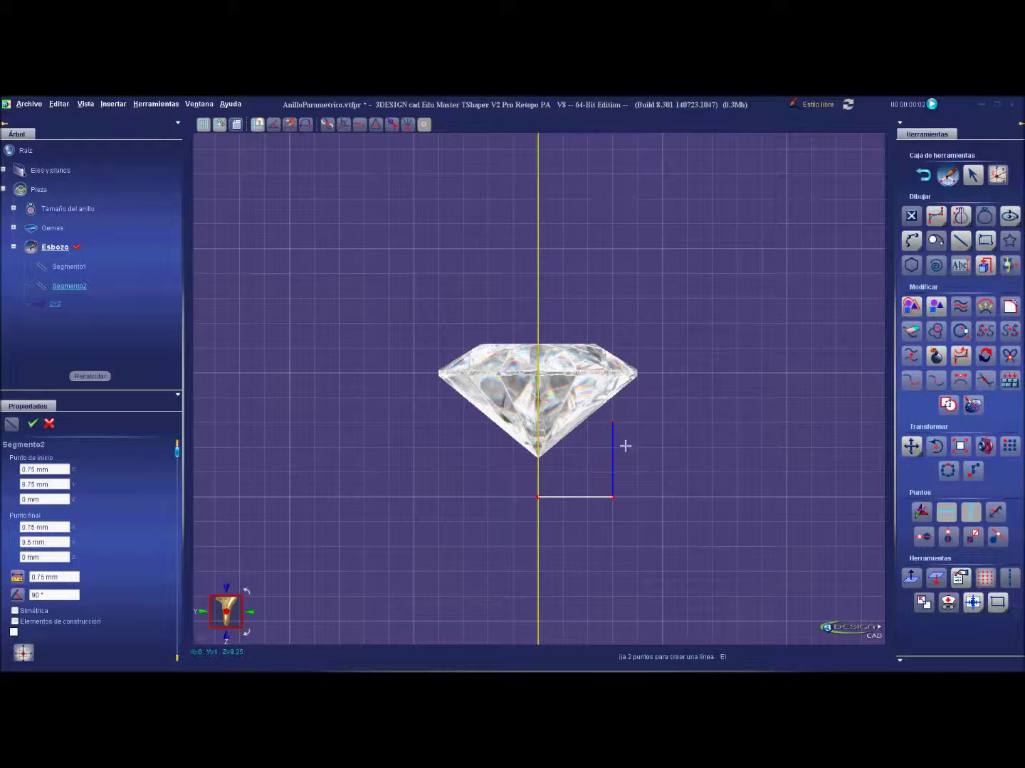
left_click(618, 423)
left_click(636, 397)
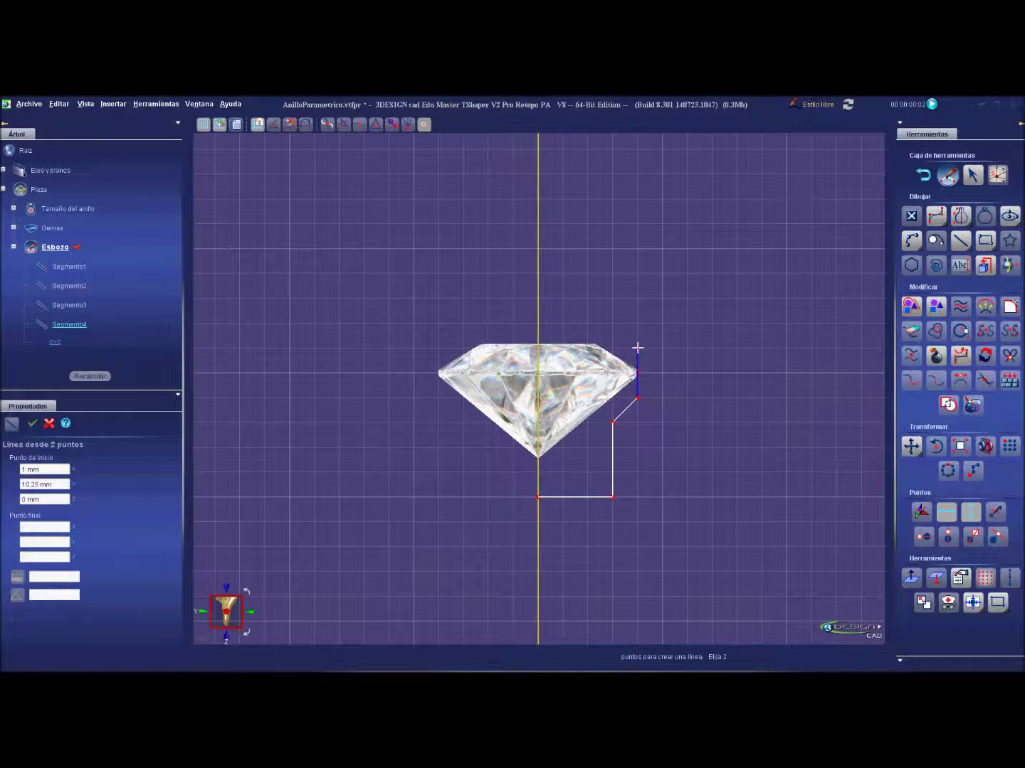
left_click(636, 348)
left_click(612, 324)
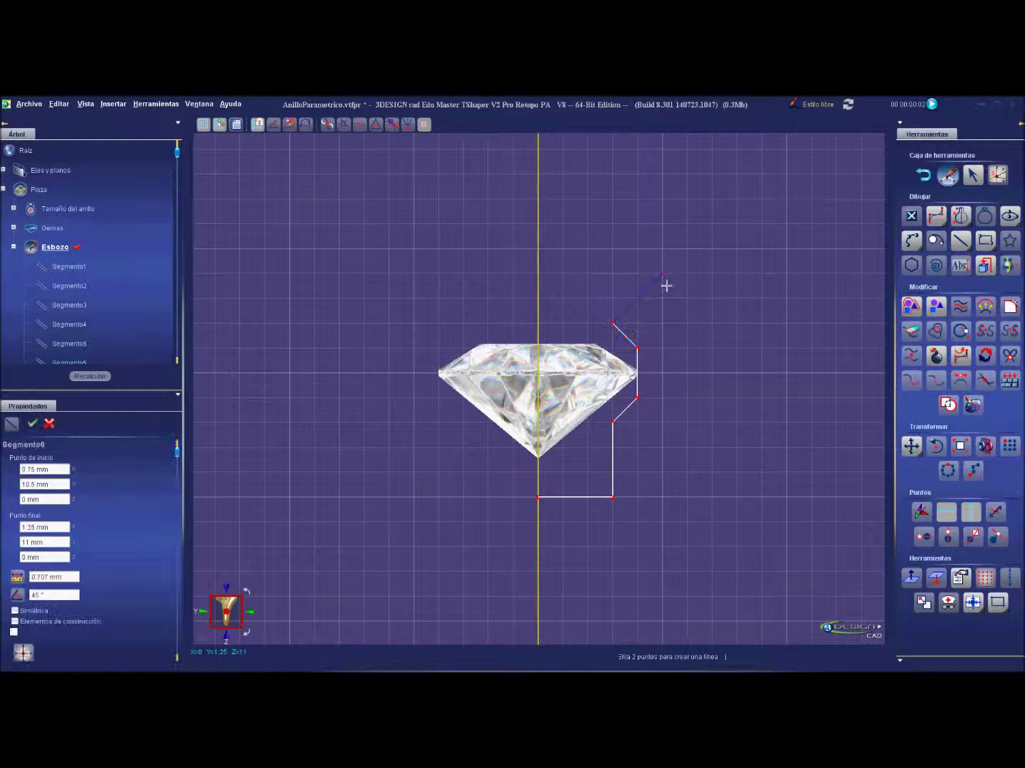
left_click(662, 273)
left_click(711, 324)
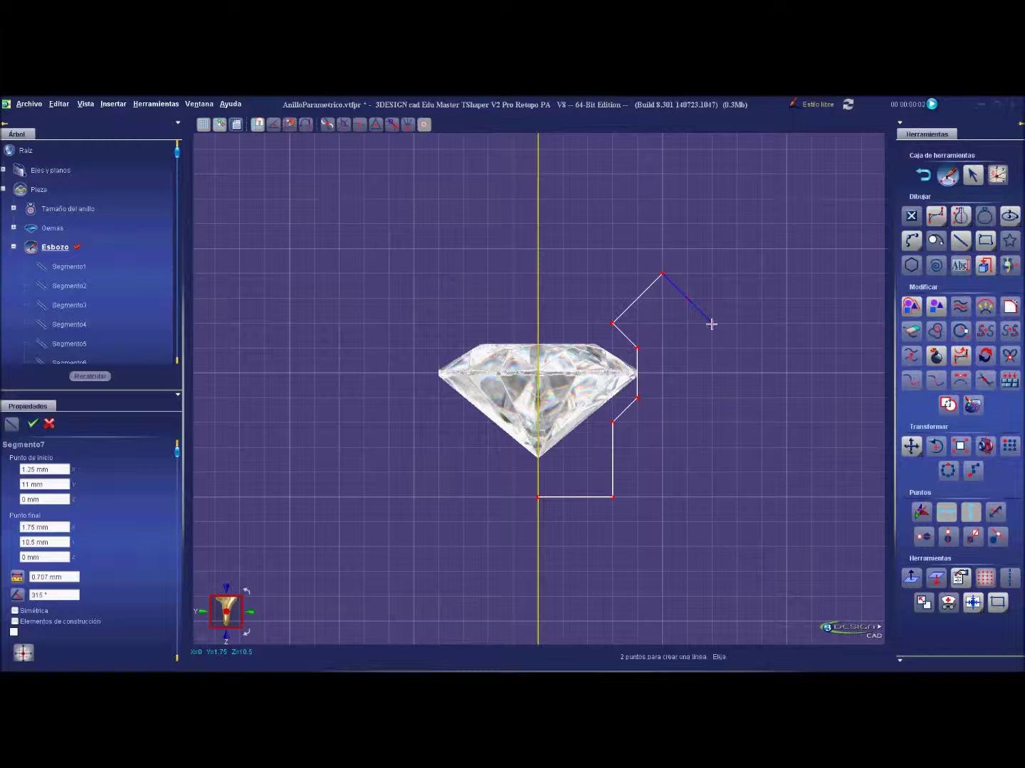
left_click(711, 595)
left_click(540, 597)
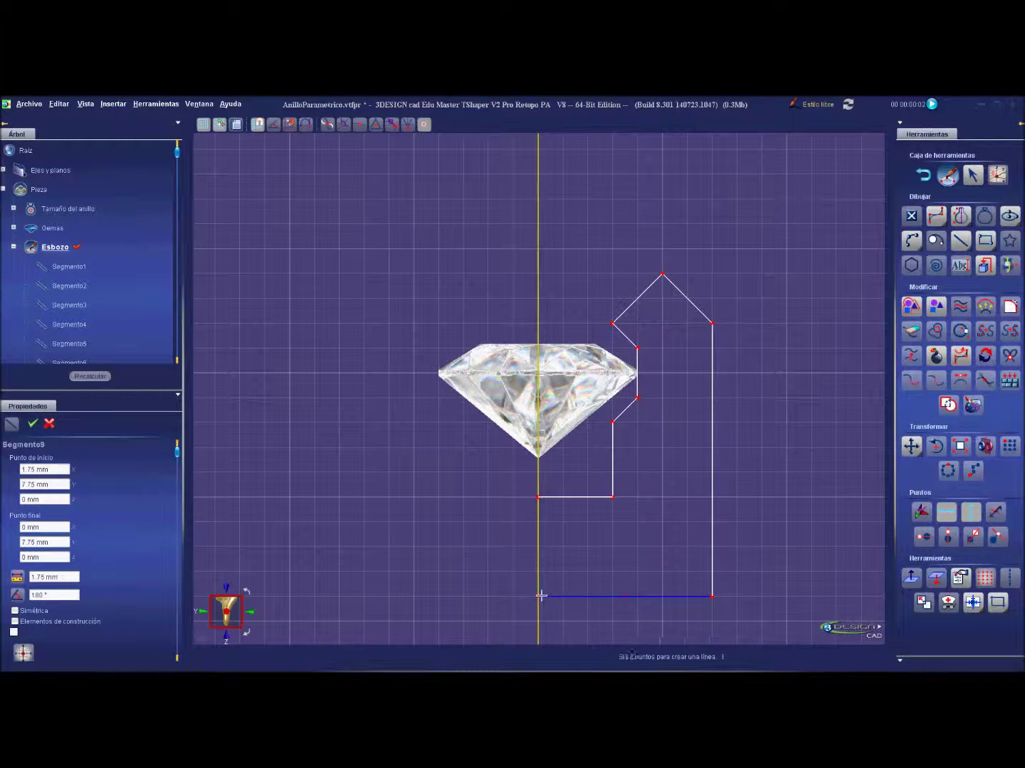
left_click(973, 174)
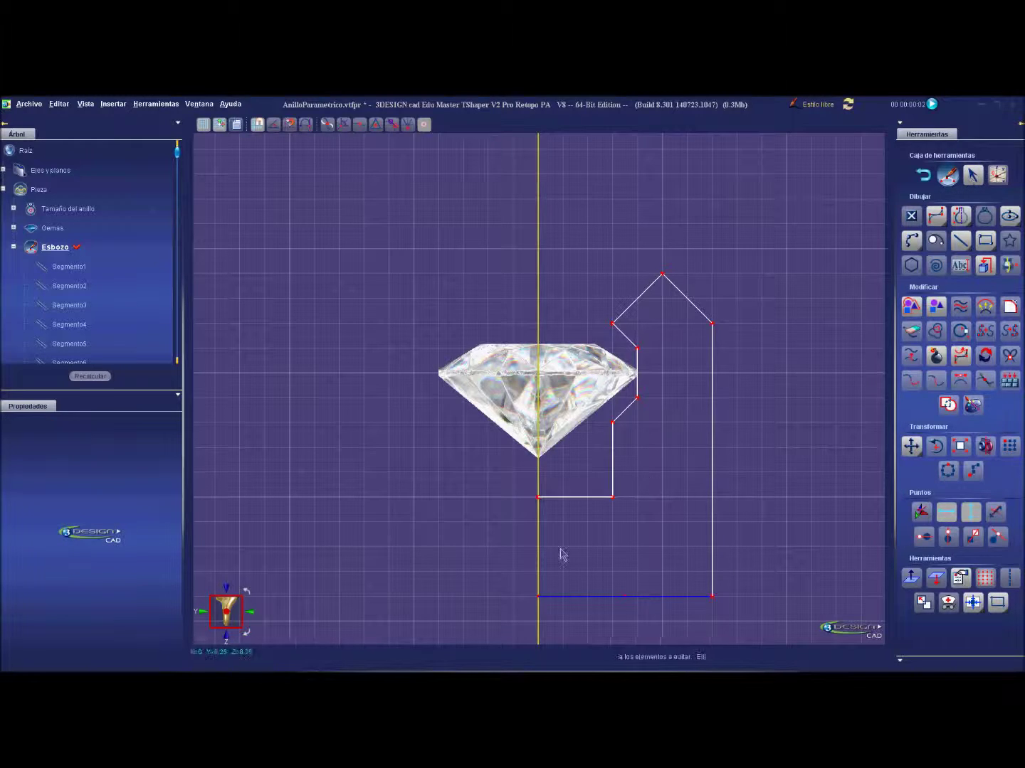
Join all the profile line segments into one spline curve.
left_click(578, 496)
left_click(613, 473, "shift")
left_click(631, 412, "shift")
left_click(637, 370, "shift")
left_click(625, 336, "shift")
left_click(640, 295, "shift")
left_click(684, 297, "shift")
left_click(712, 365, "shift")
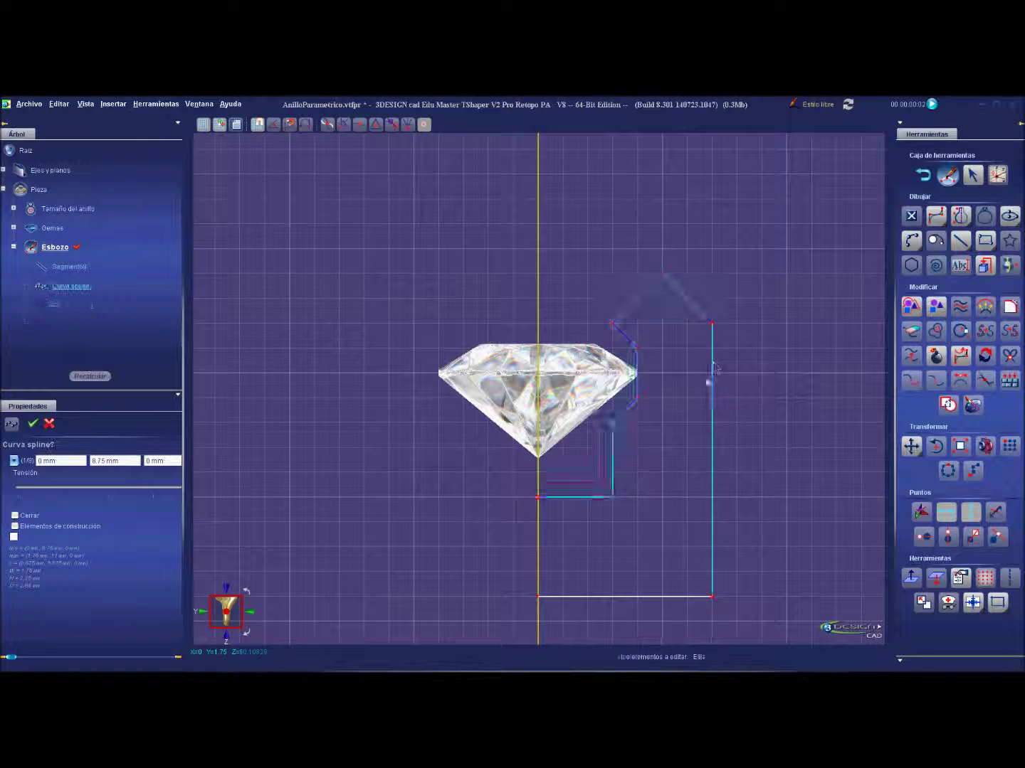
left_click(654, 607, "shift")
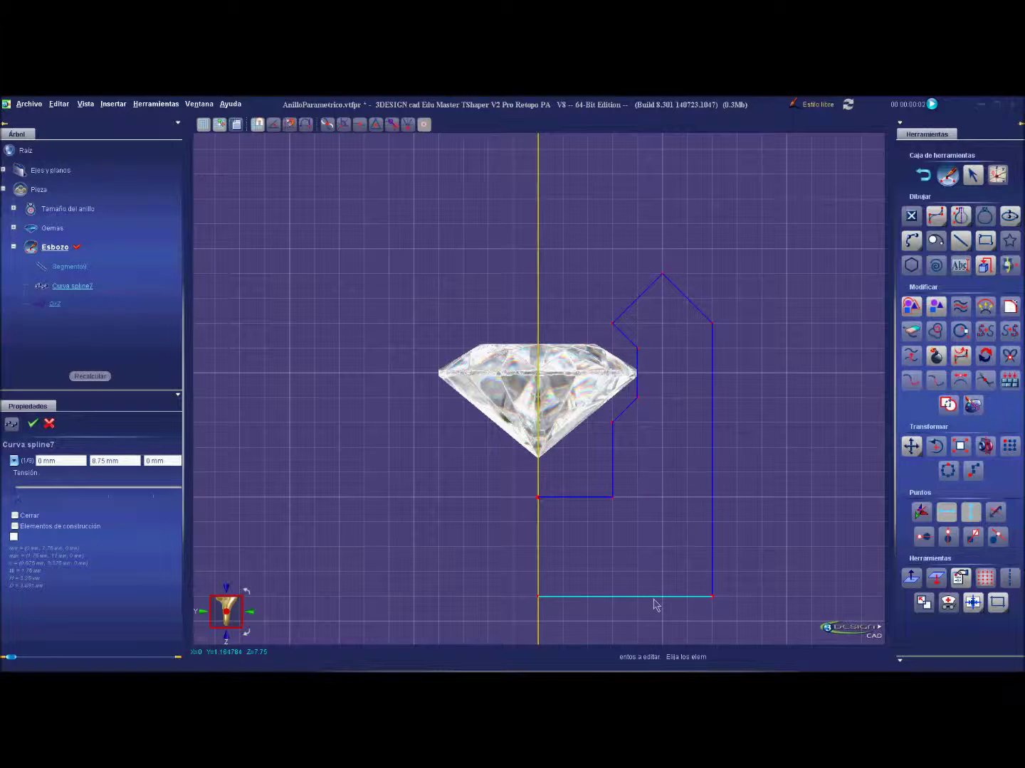
Accept the joined spline and lower the prong tip point slightly.
right_click(788, 439)
left_click(714, 413)
left_click(625, 335)
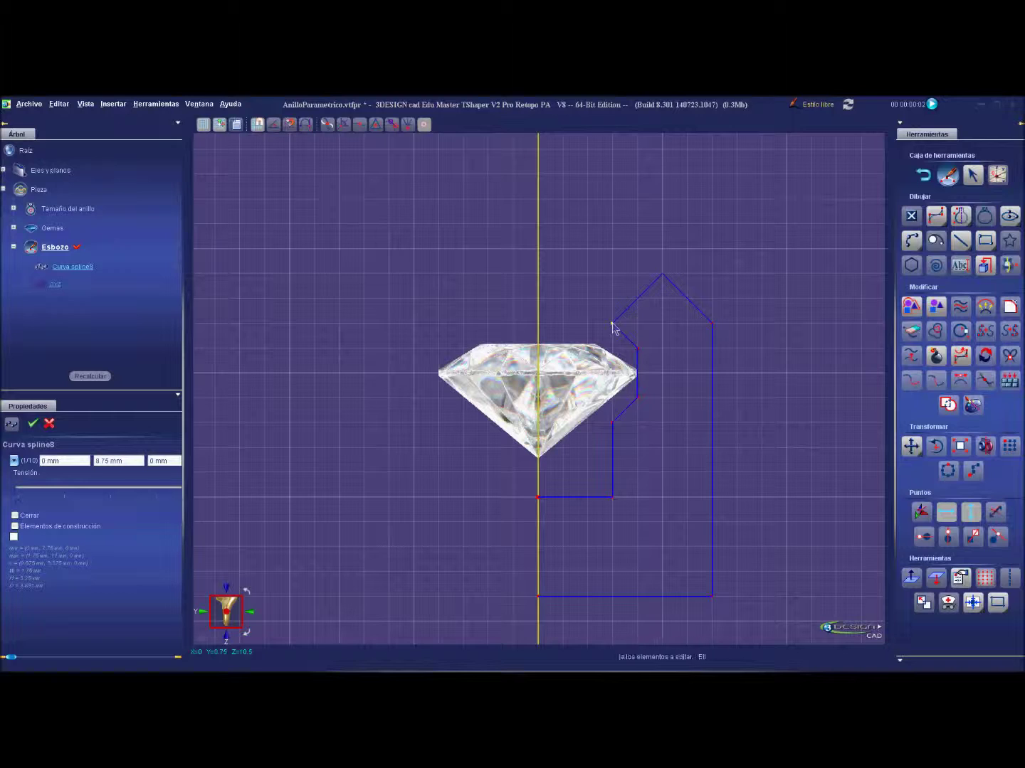
left_click(638, 348)
left_click(911, 446)
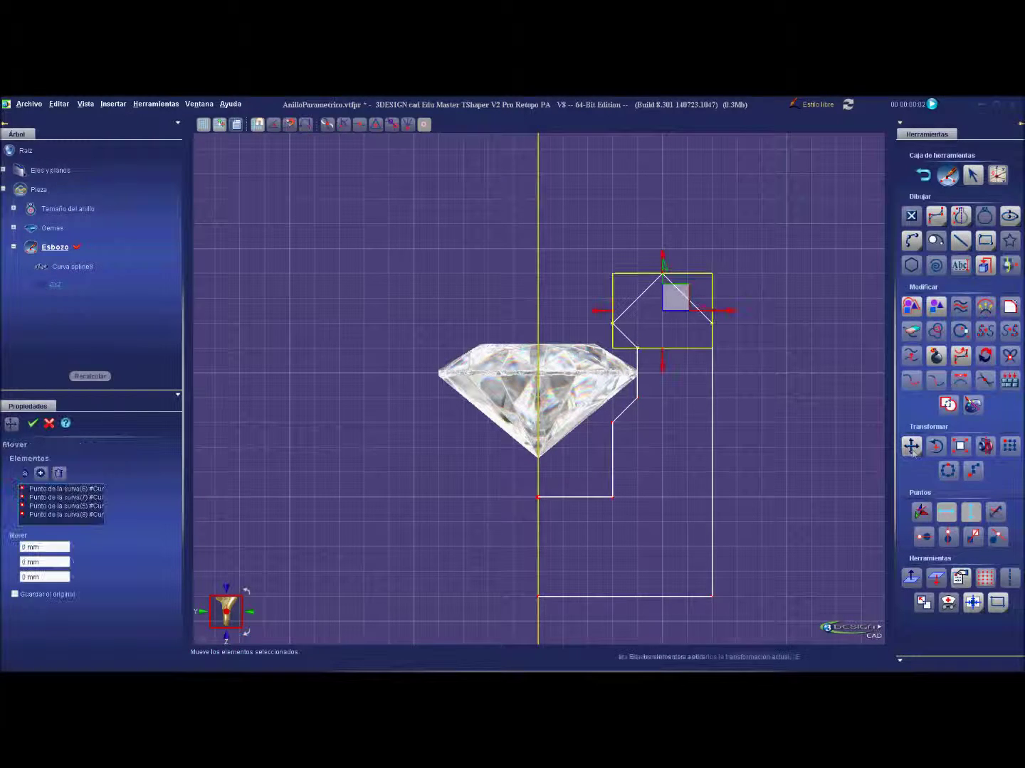
left_click_drag(669, 270, 671, 288)
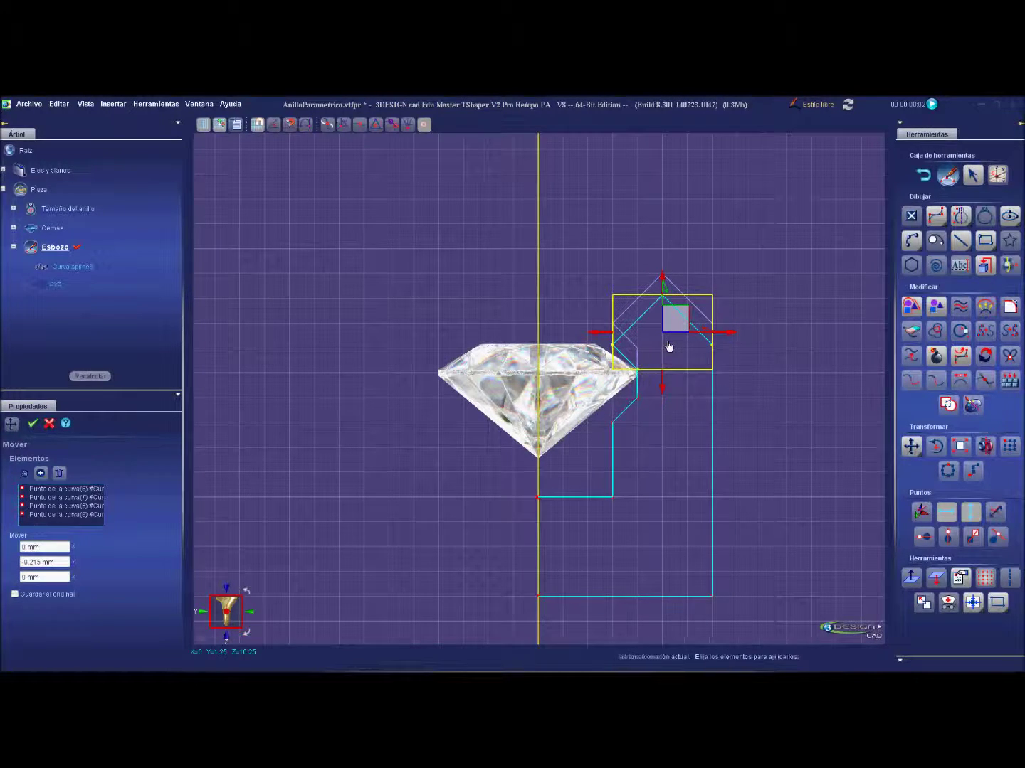
right_click(651, 454)
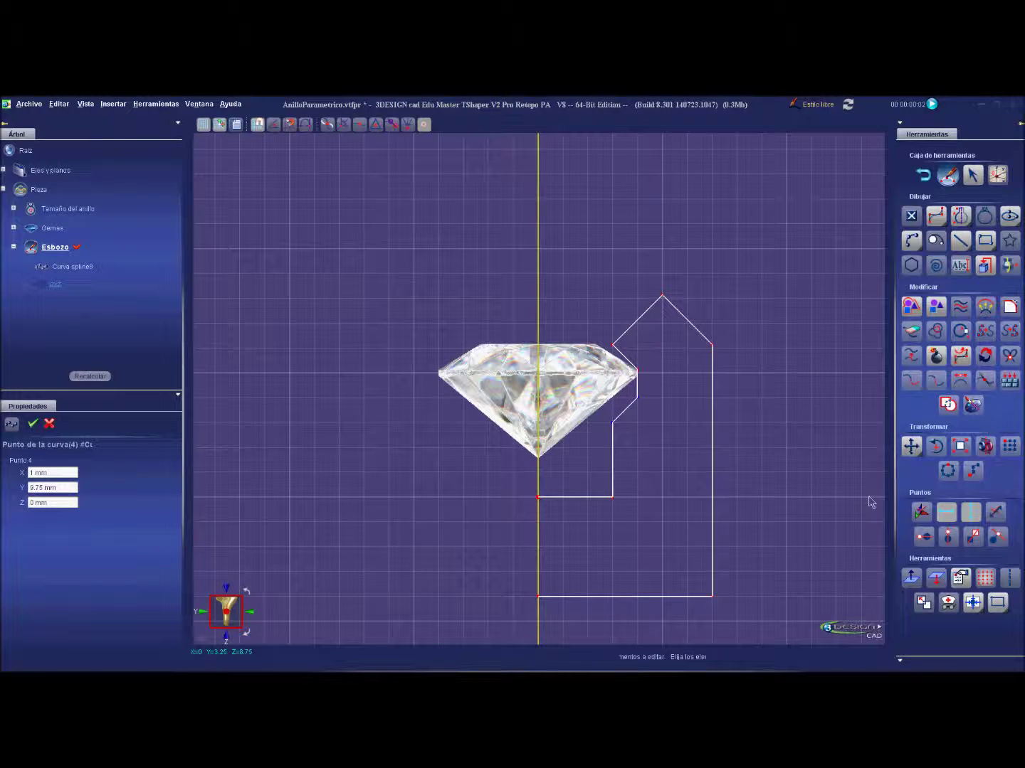
Nudge the two girdle notch points up slightly to hug the gem.
left_click(912, 446)
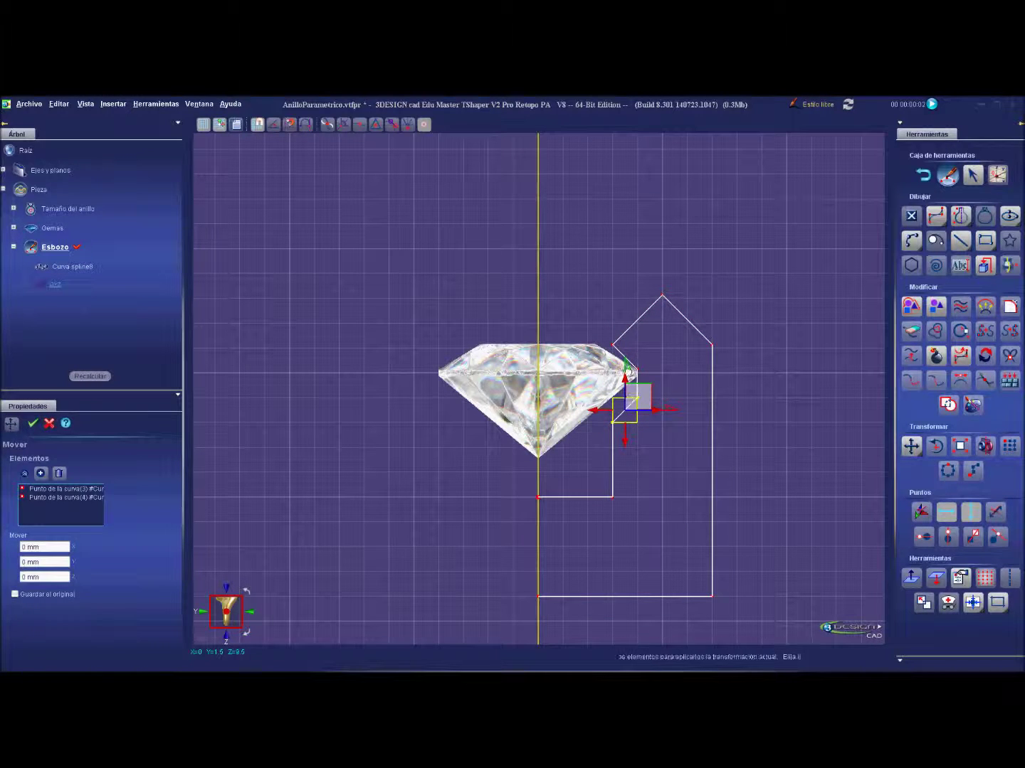
left_click_drag(625, 355, 624, 345)
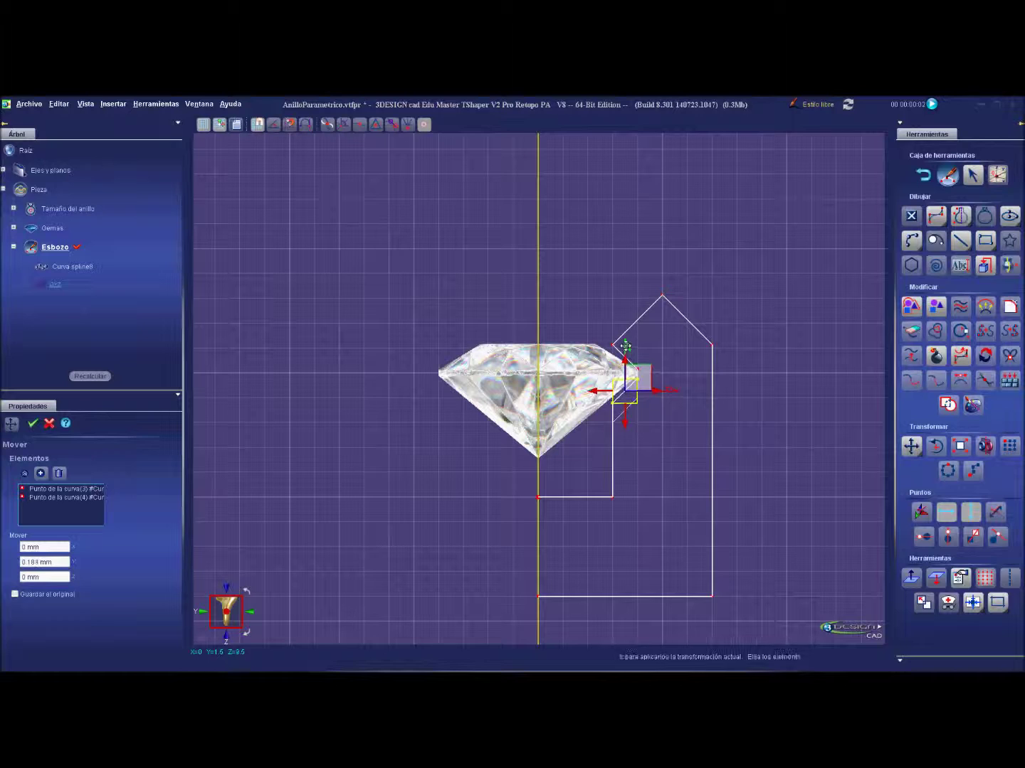
right_click(693, 489)
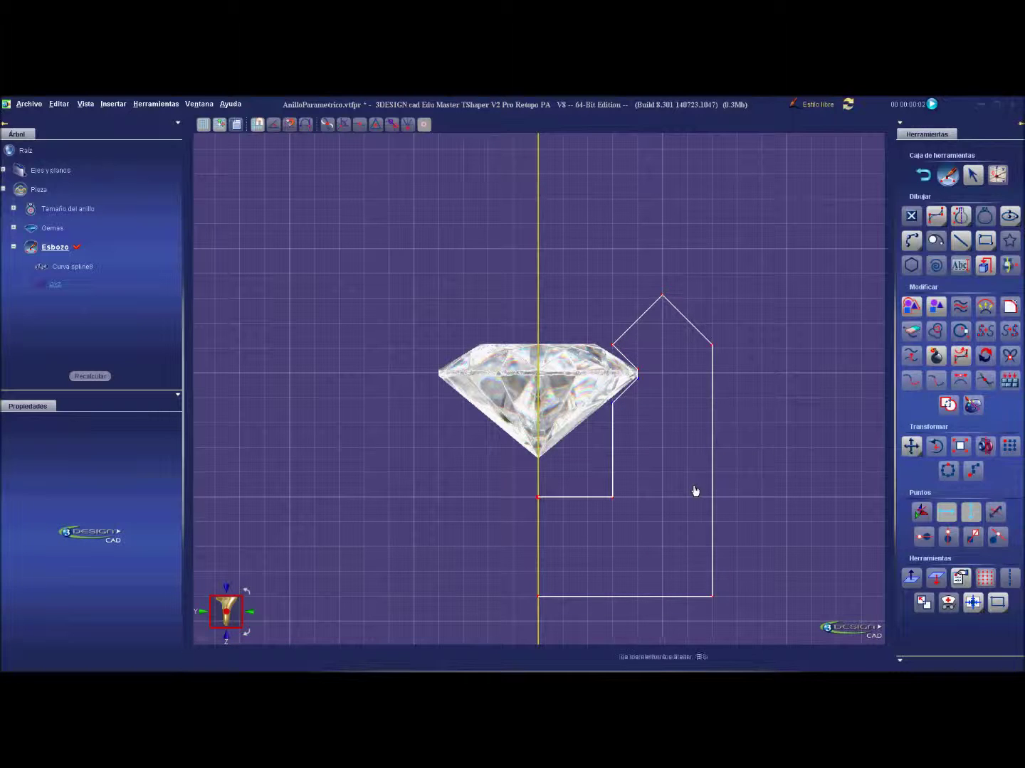
left_click(591, 497)
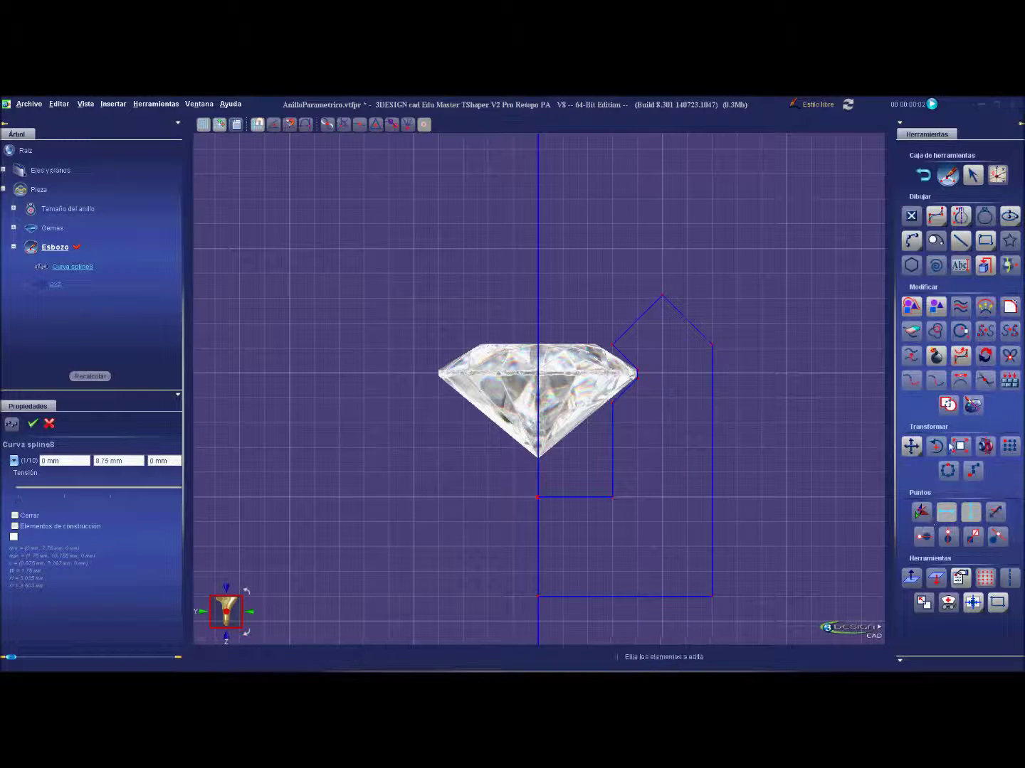
Mirror the half-profile with Espejo, join both halves as one closed curve, and exit the sketch.
left_click(985, 444)
right_click(676, 489)
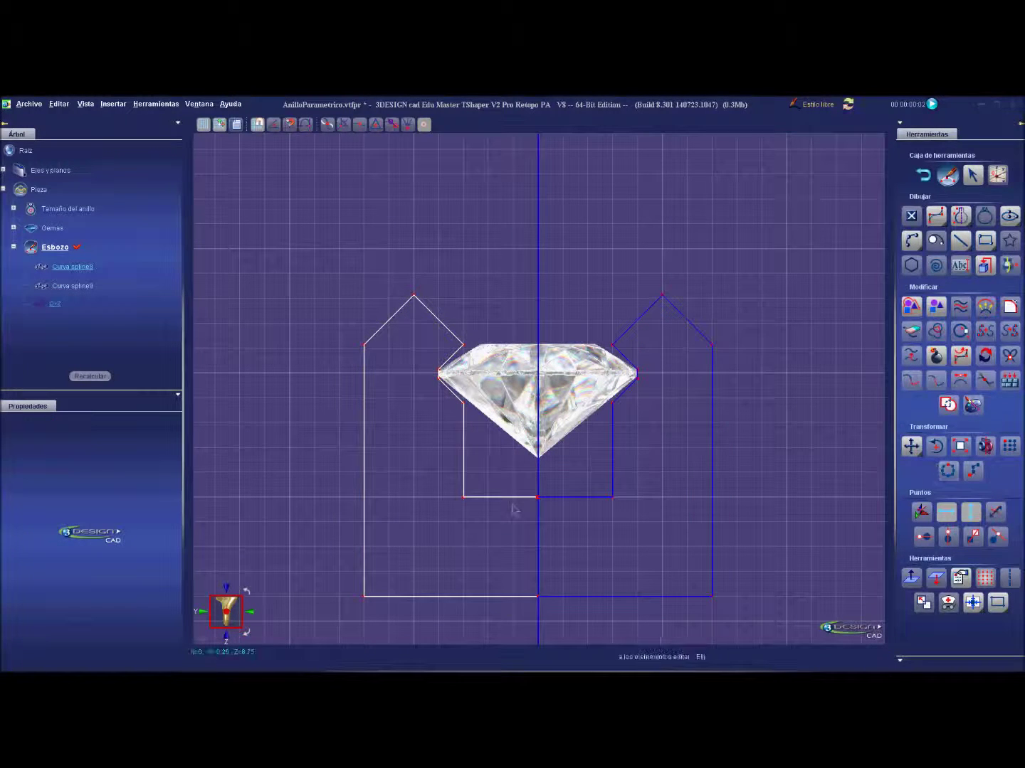
left_click(464, 472)
left_click(612, 466)
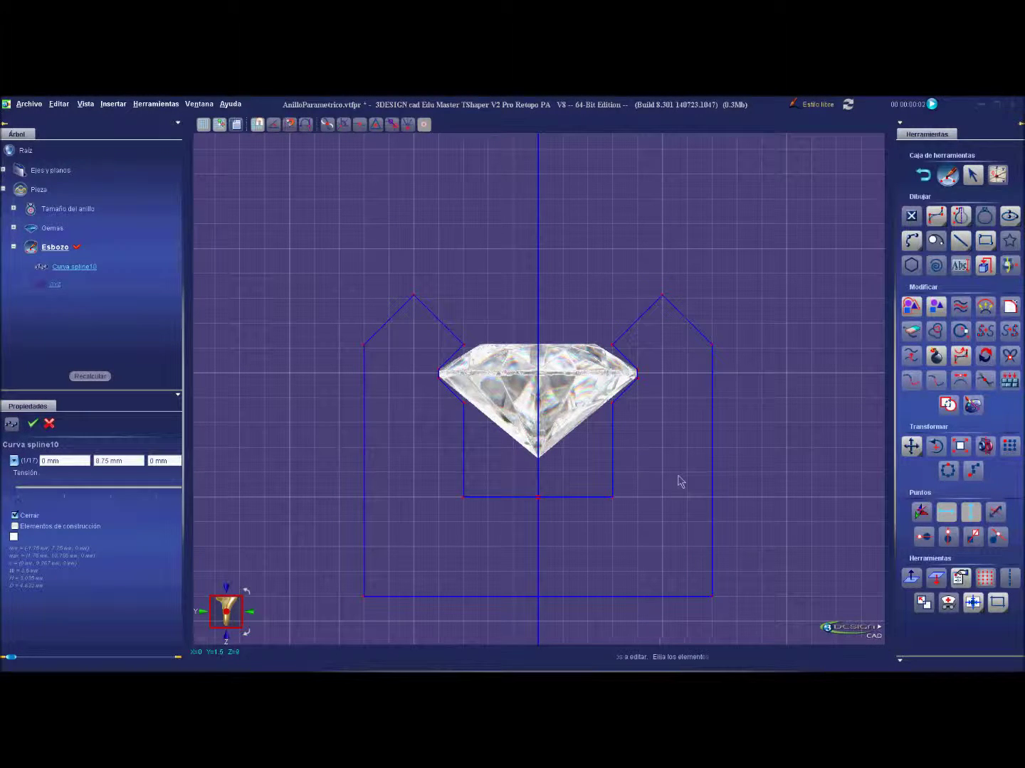
right_click(678, 481)
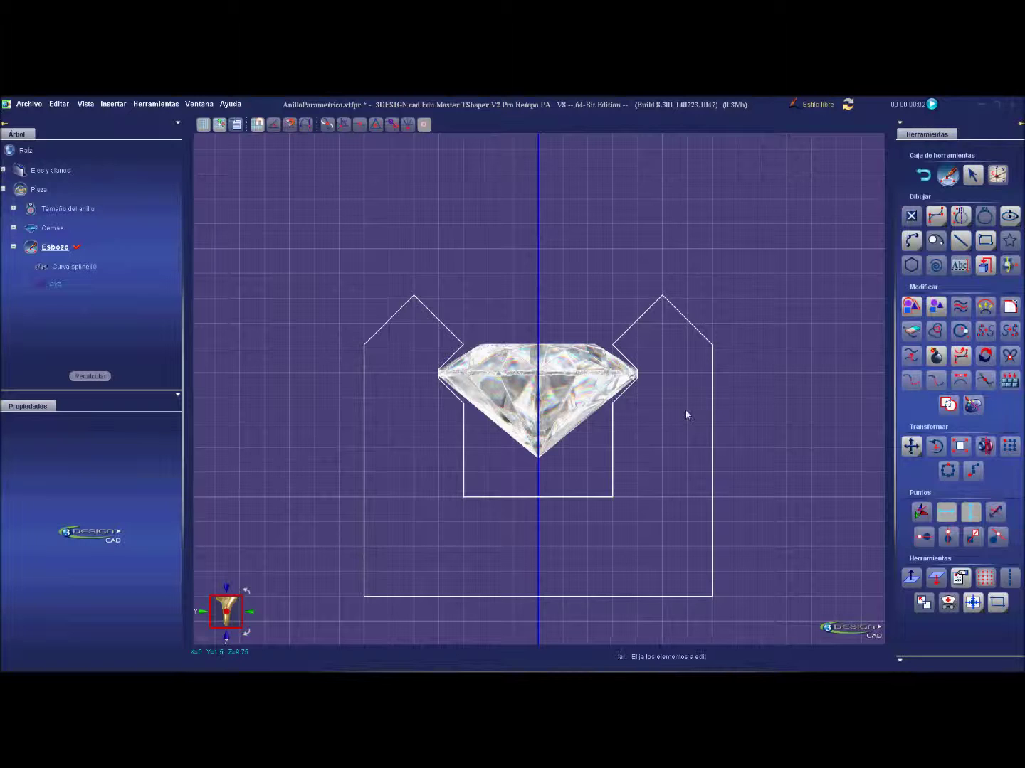
left_click(922, 175)
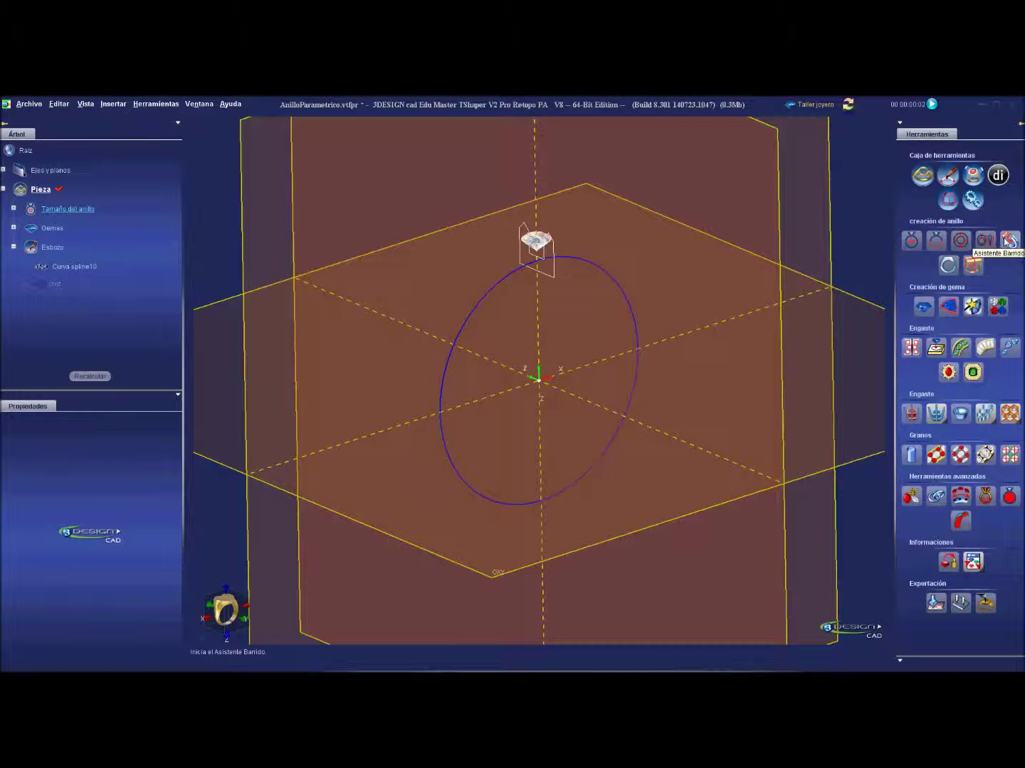
Sweep the Curva spline10 profile around the ring circle into a solid band.
left_click(1006, 242)
left_click(43, 542)
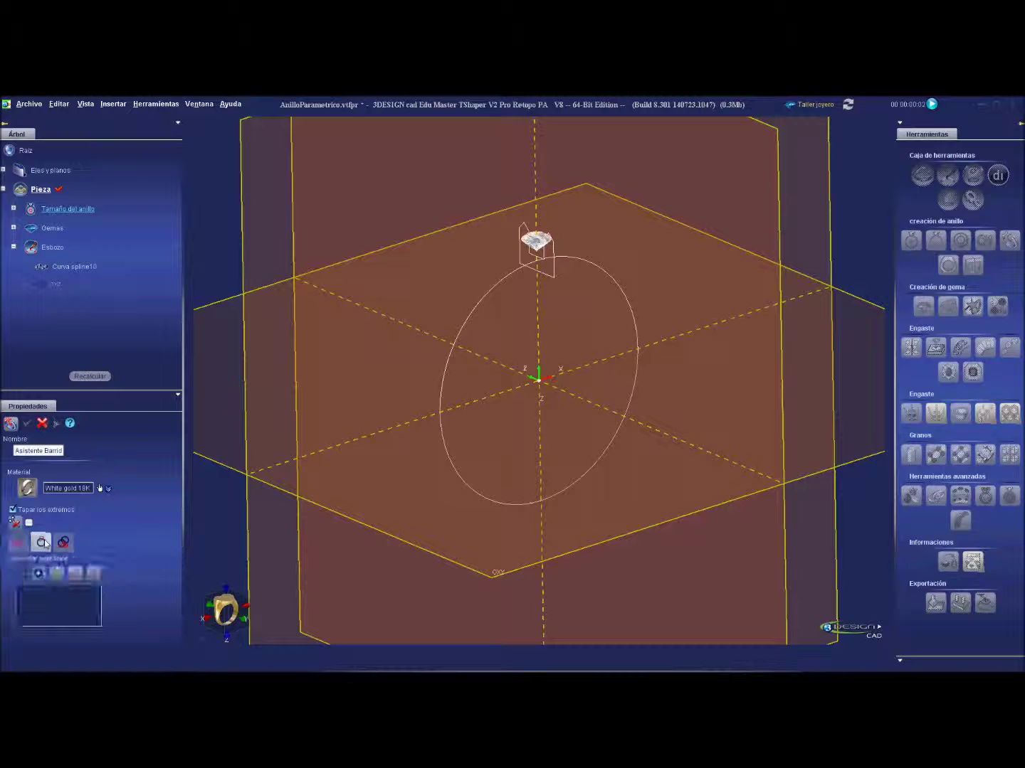
scroll(106, 583, "down", 3)
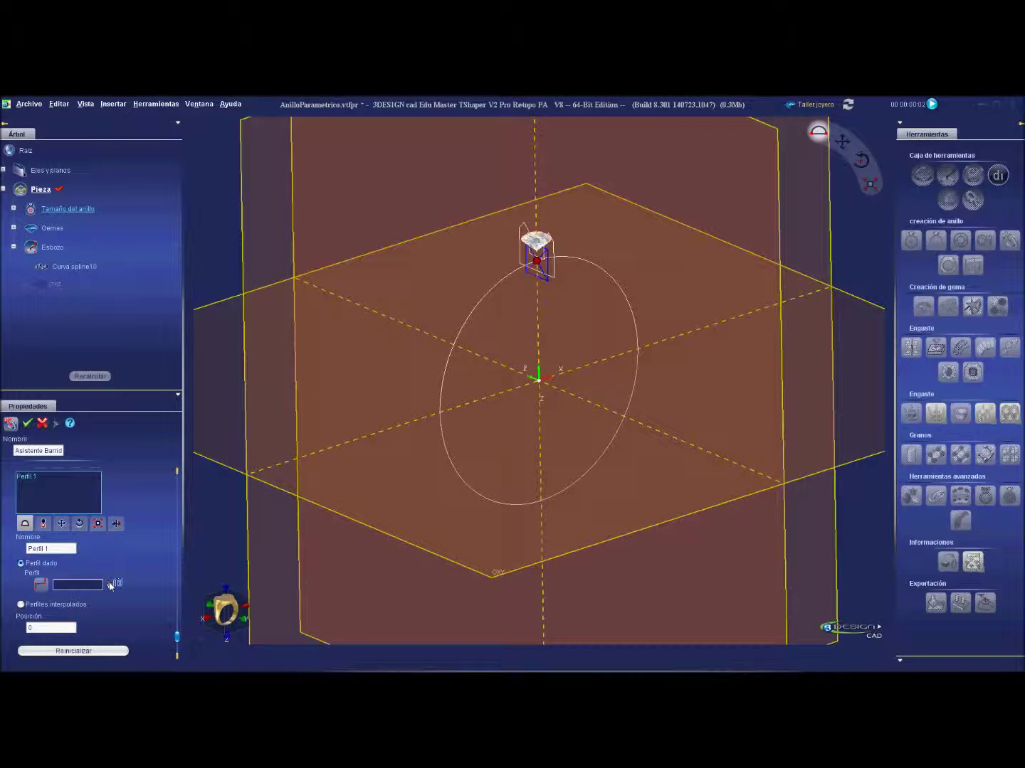
left_click(517, 258)
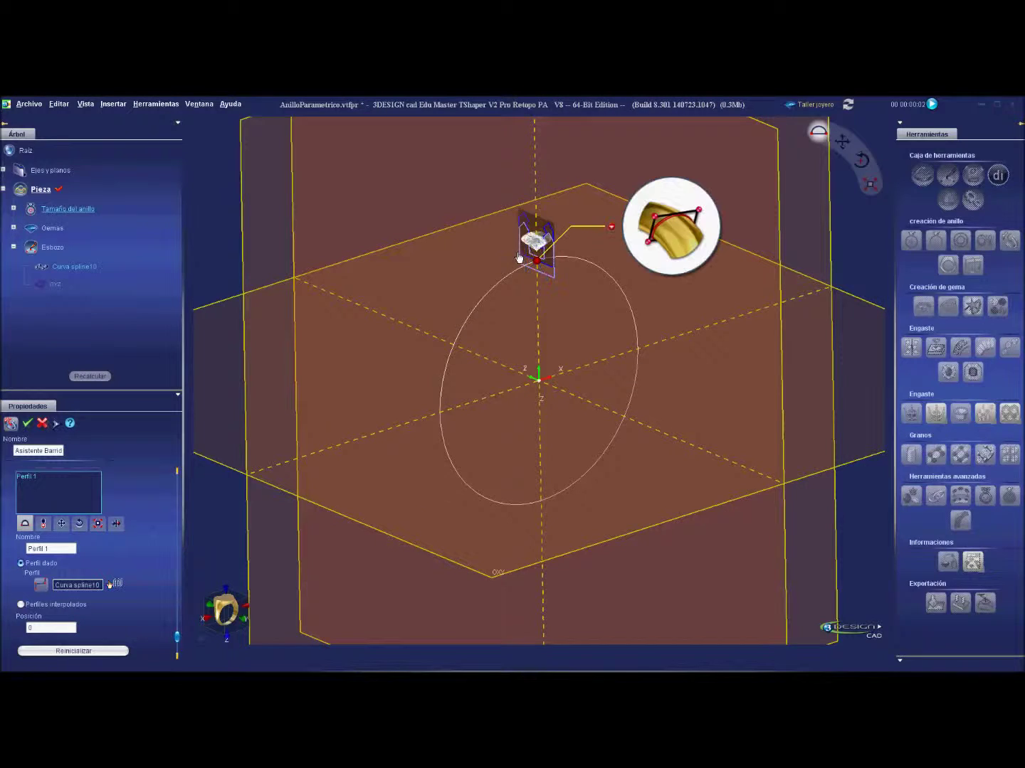
key("Return")
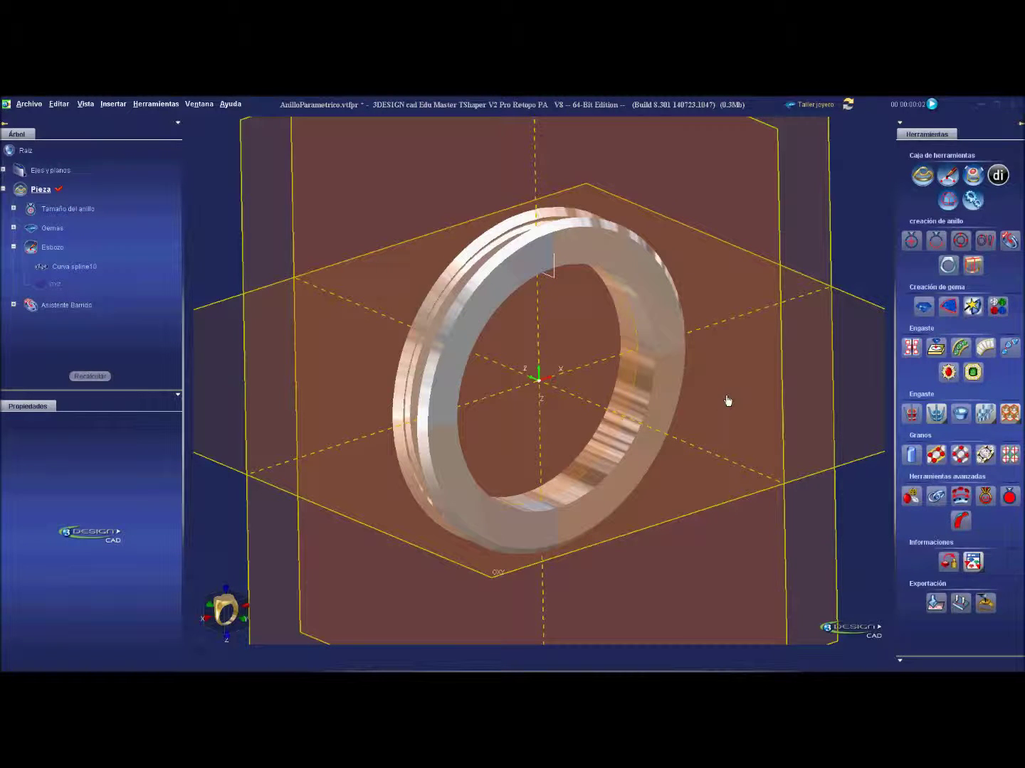
mouse_move(712, 301)
middle_mouse_down()
mouse_move(702, 318)
mouse_move(633, 259)
mouse_move(720, 300)
mouse_move(716, 286)
mouse_move(615, 353)
mouse_move(590, 271)
middle_mouse_up()
scroll(566, 207, "up", 3)
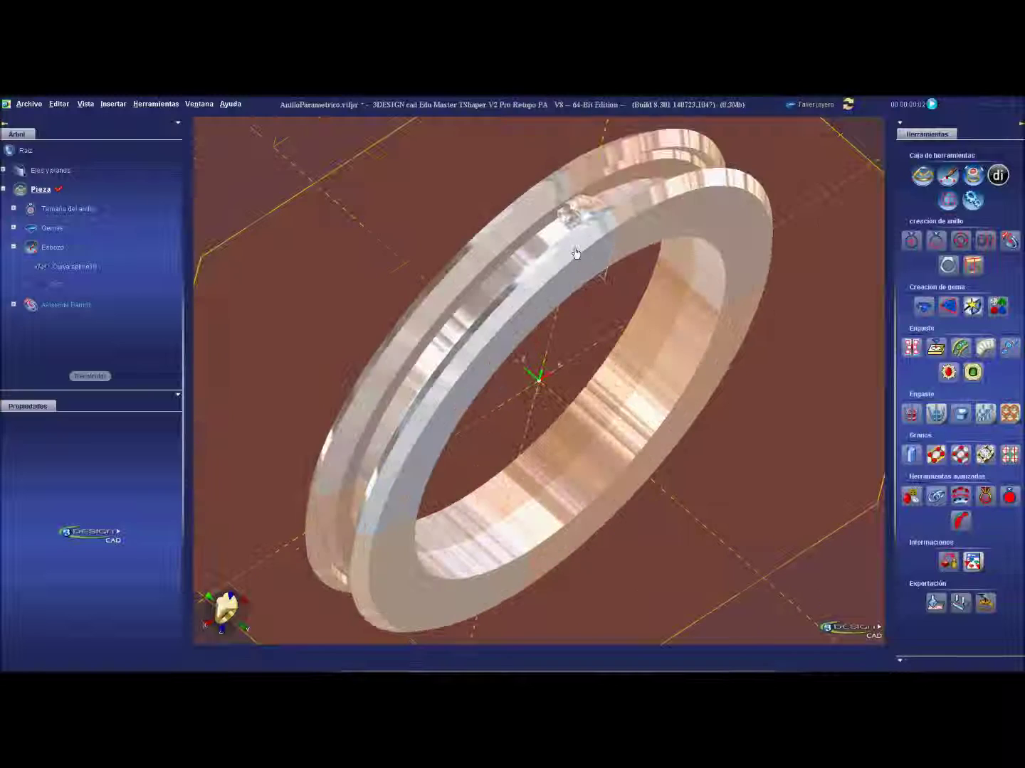
scroll(566, 207, "up", 2)
Set the gem's Z position to 0 so it sits at the ring's centre.
left_click(567, 207)
left_click(60, 562)
type("0")
key("Return")
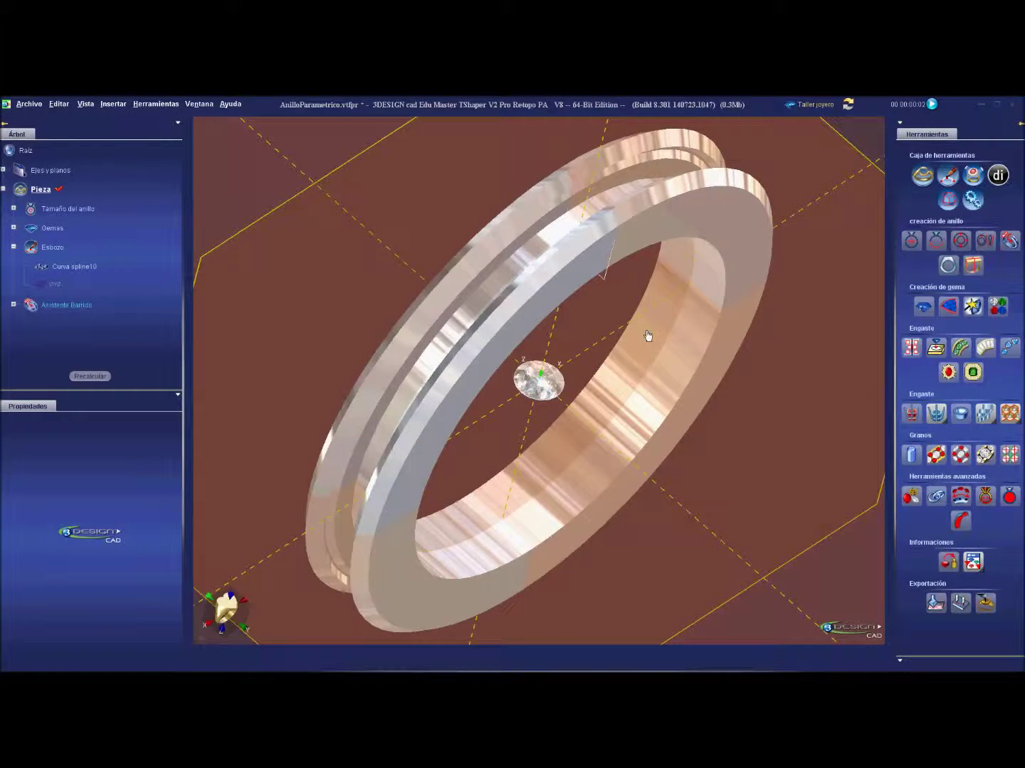
left_click(672, 222)
mouse_move(672, 222)
right_mouse_down()
mouse_move(750, 425)
mouse_move(823, 139)
right_mouse_up()
left_click(825, 114)
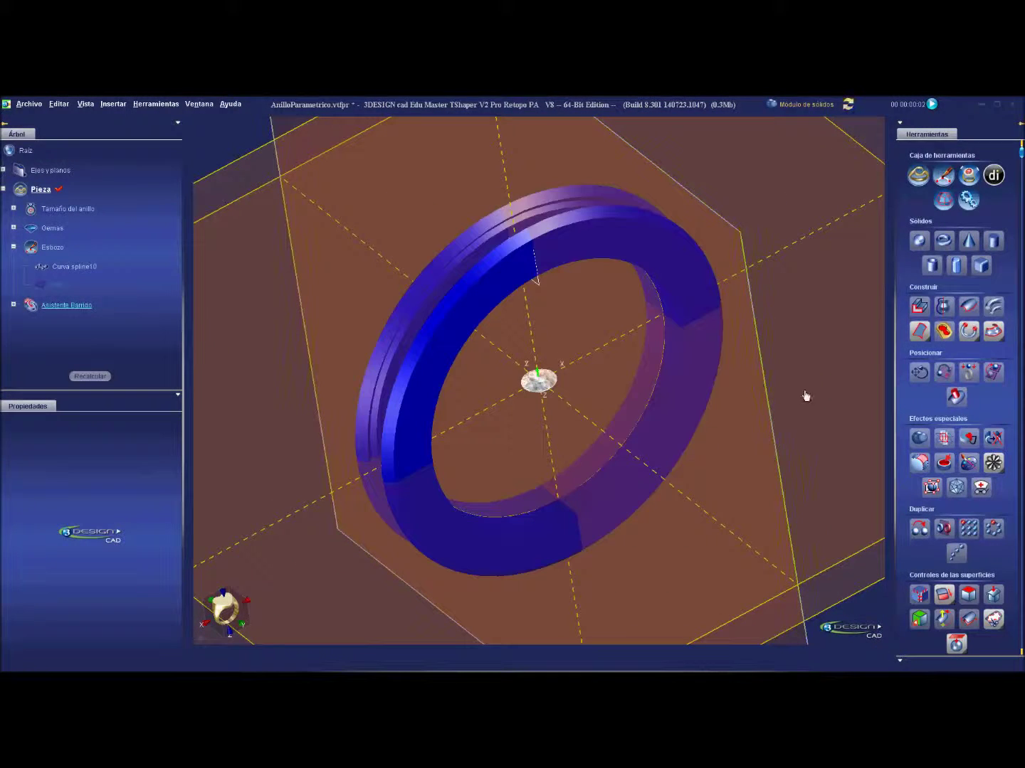
Round all edges of the ring band with Chaflán/Empalme.
left_click(918, 464)
left_click(47, 632)
double_click(48, 586)
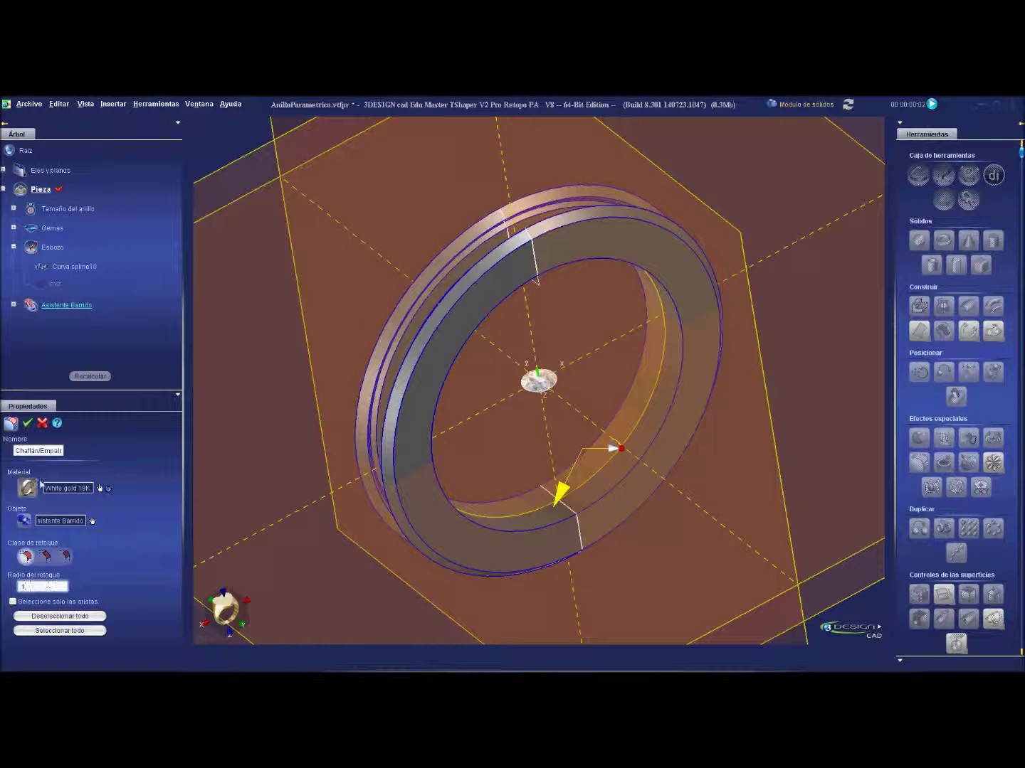
type("1")
key("Return")
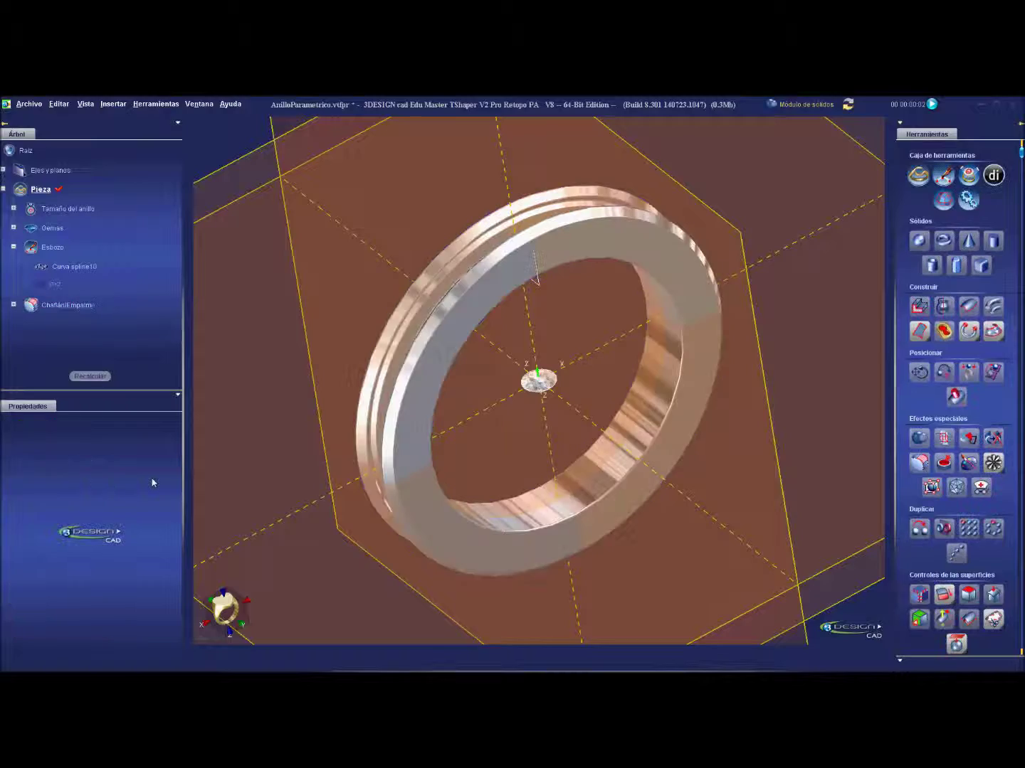
middle_click_drag(346, 445, 506, 424)
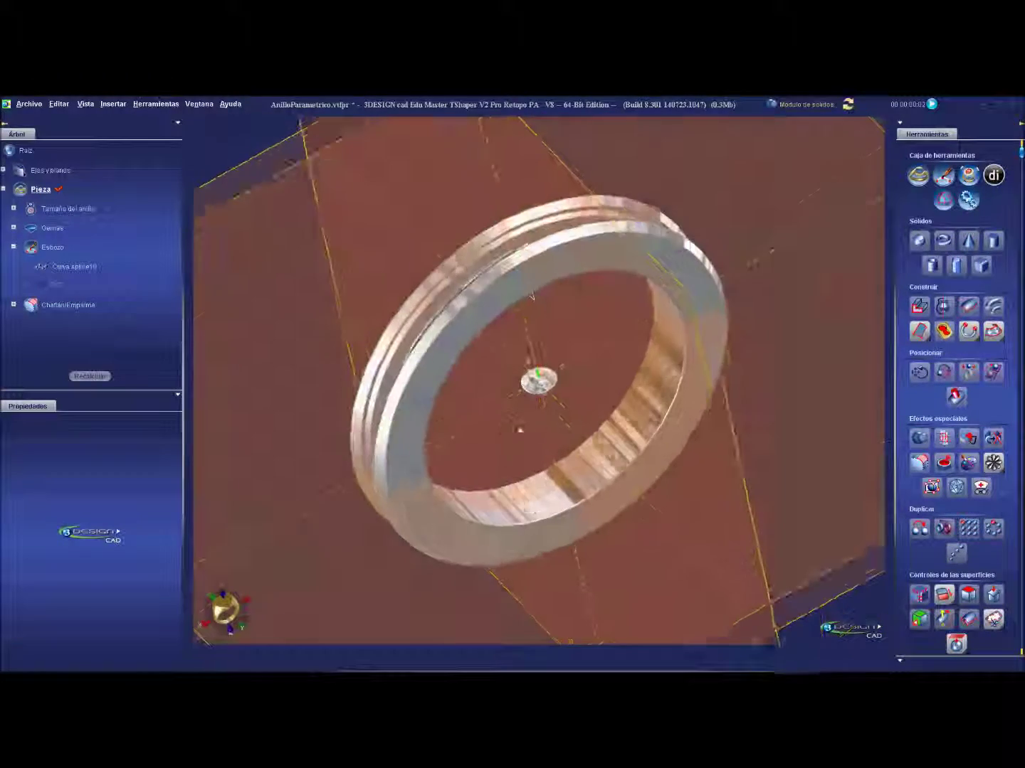
middle_click_drag(506, 423, 712, 421)
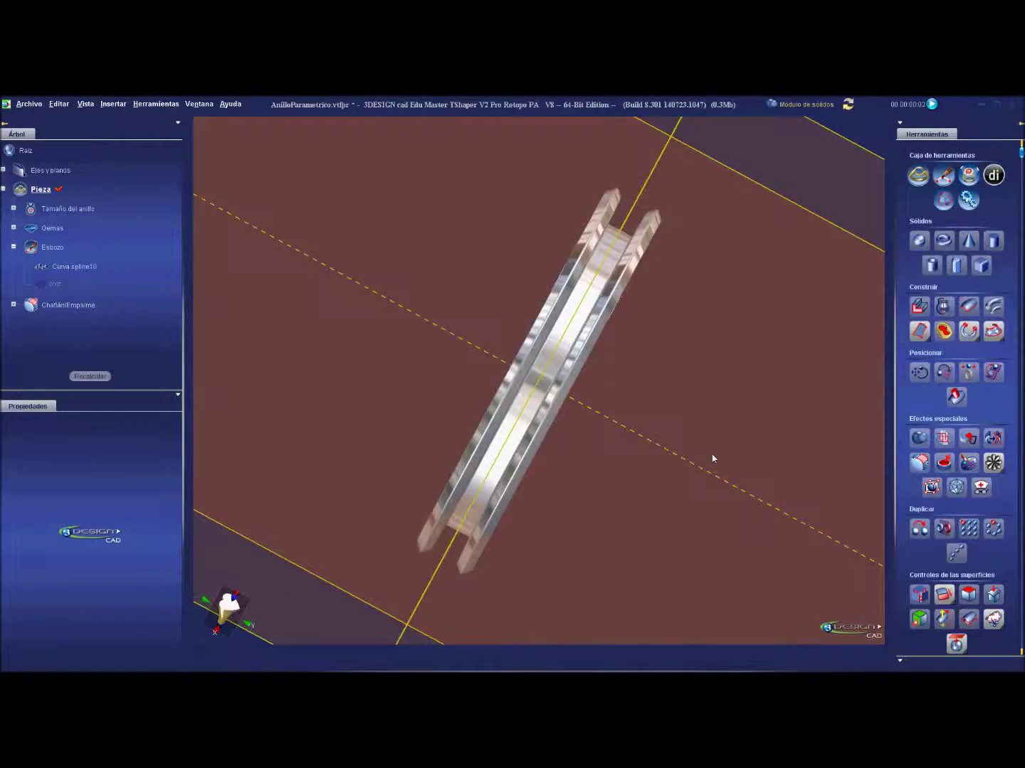
middle_click_drag(712, 422, 504, 439)
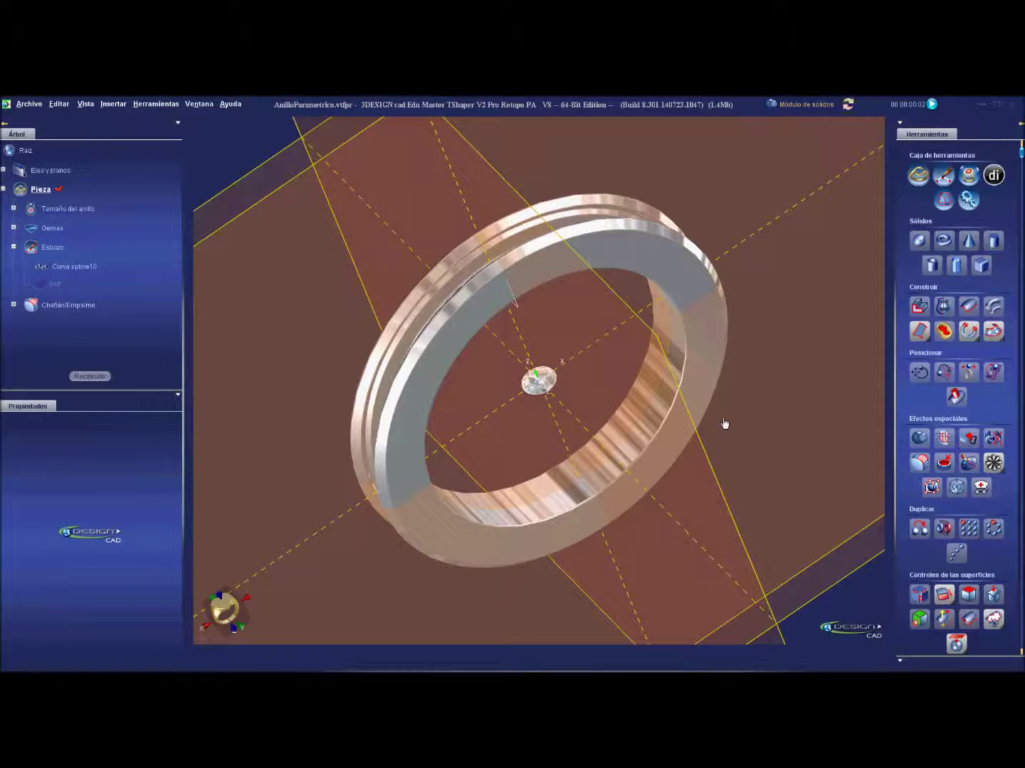
Restore the ring's solid gold appearance from the edge-rounding step's context menu.
right_click(703, 336)
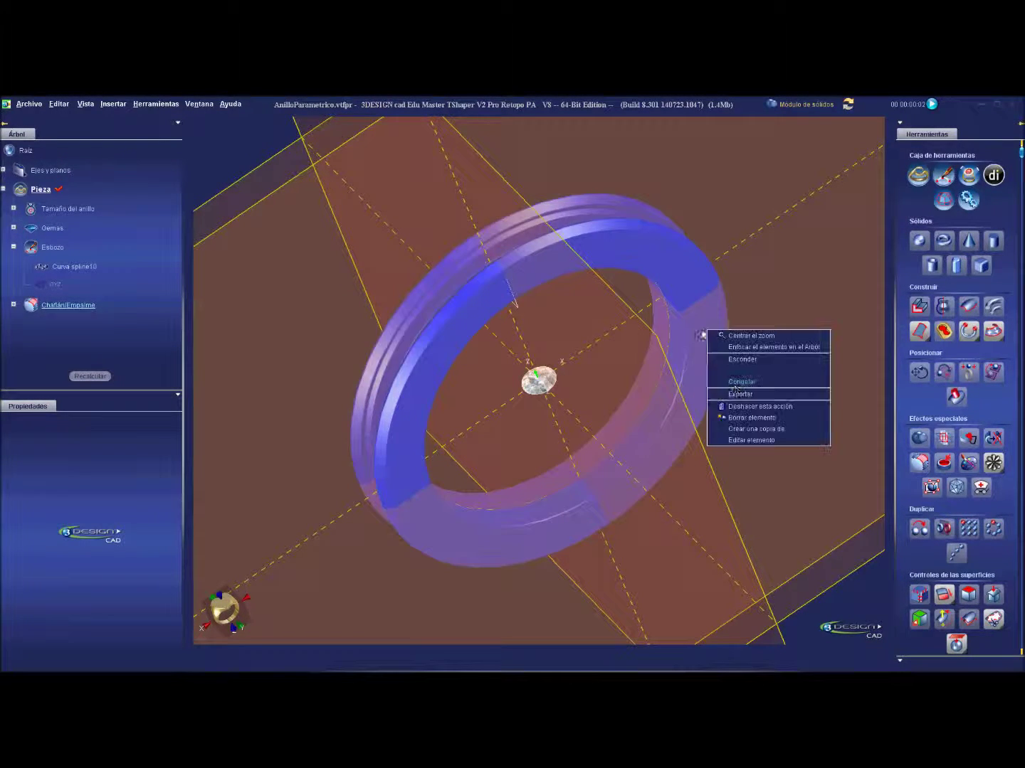
left_click(740, 389)
mouse_move(741, 389)
middle_mouse_down()
mouse_move(715, 400)
mouse_move(691, 365)
middle_mouse_up()
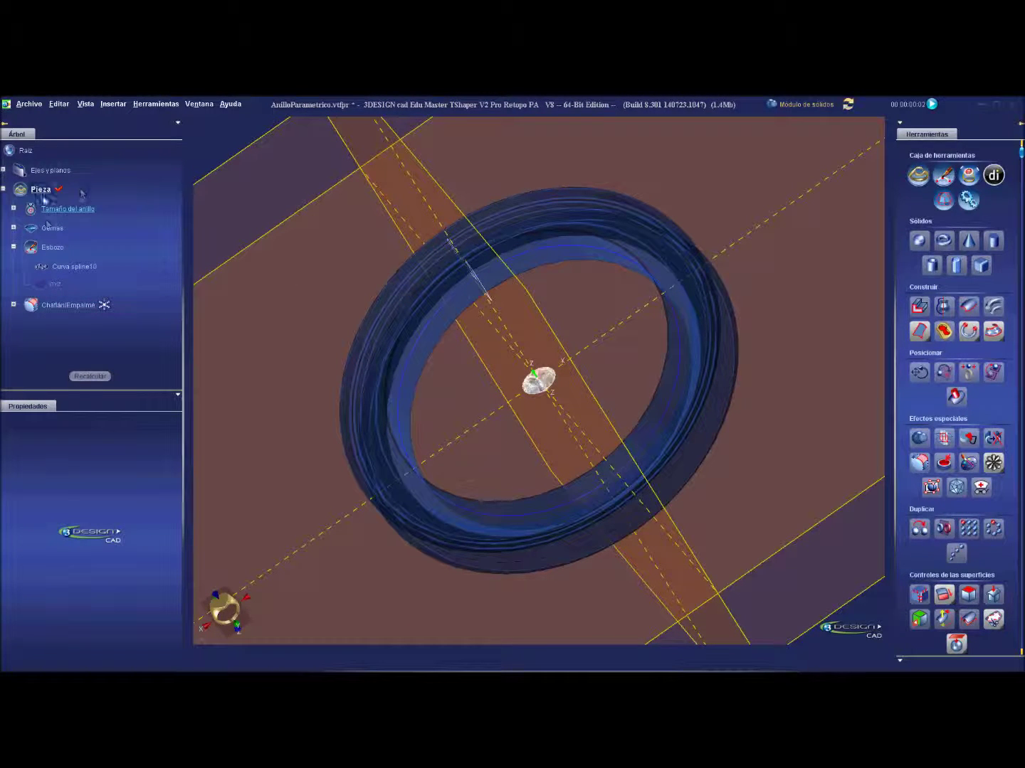
right_click(65, 310)
left_click(102, 354)
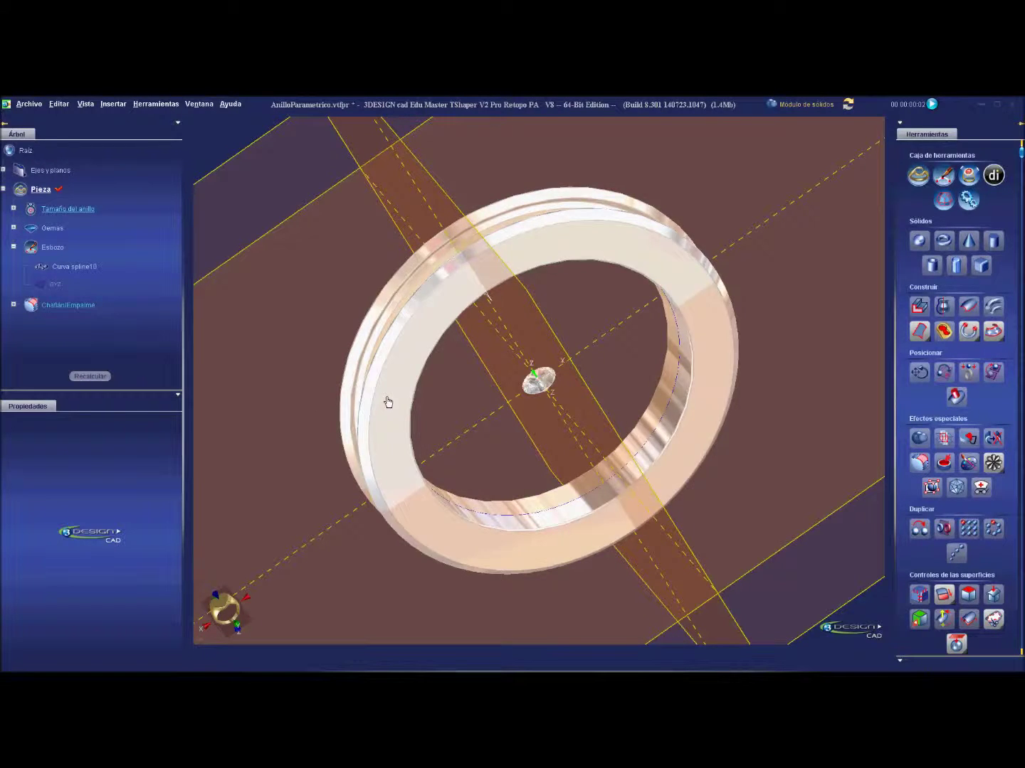
Scale the ring by a factor of 1.118 to 18.923 mm with Mover/Rotar/Redimensionar.
left_click(919, 371)
right_click_drag(805, 416, 146, 523)
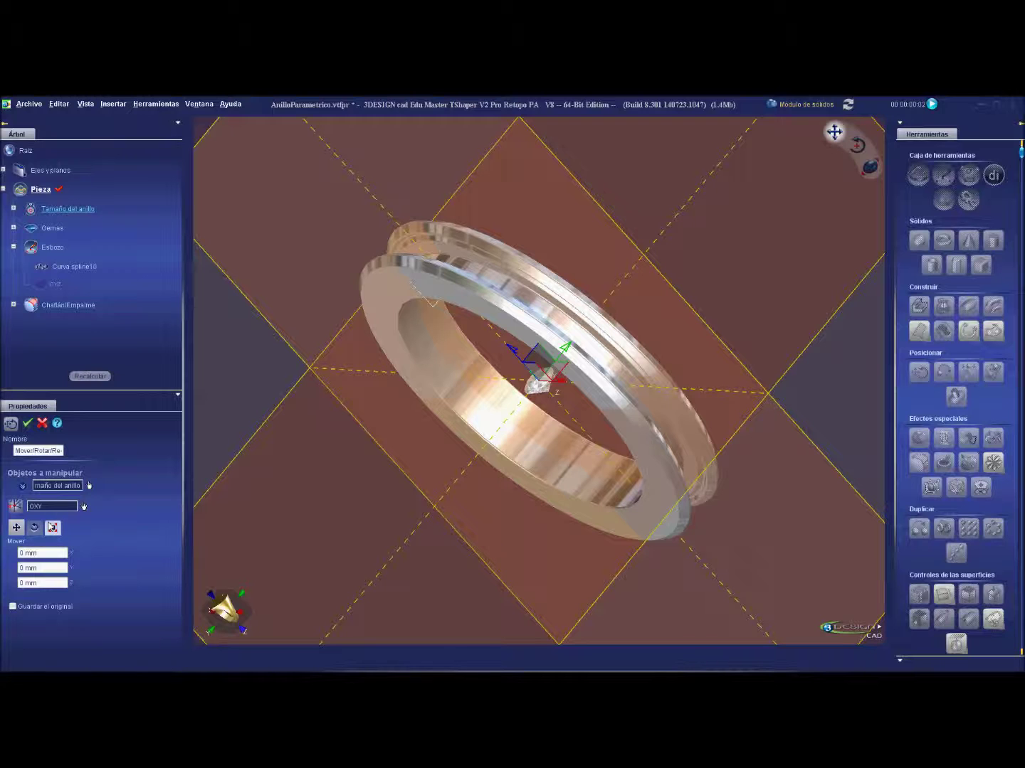
left_click(52, 527)
scroll(33, 630, "down", 1)
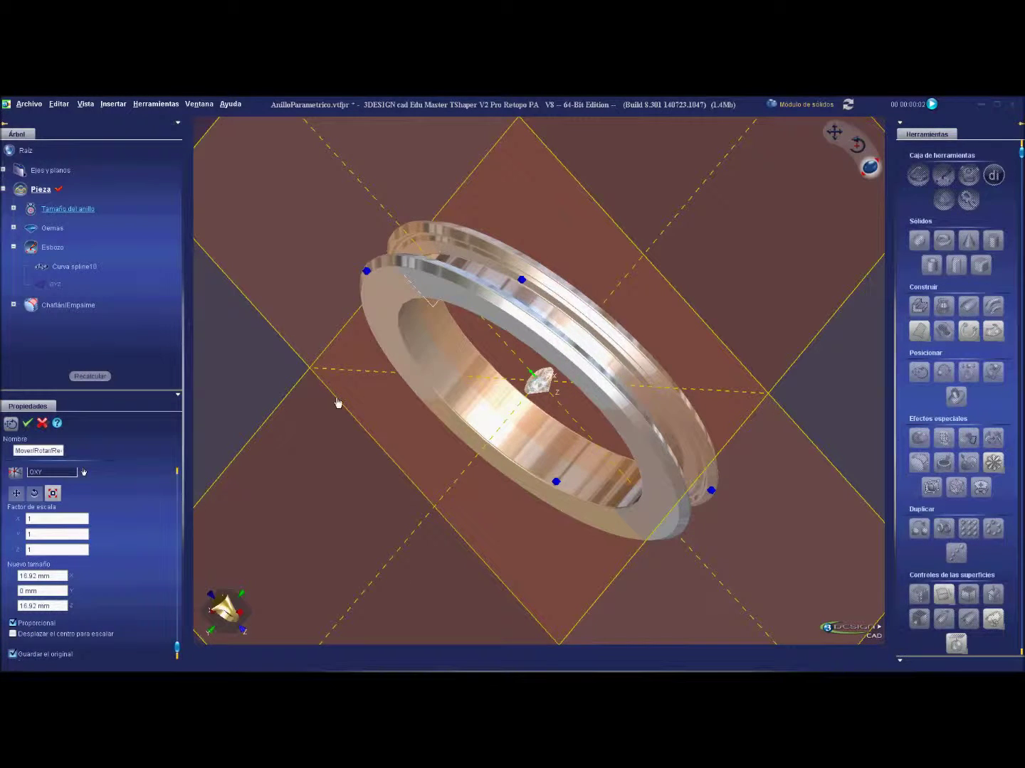
left_click_drag(522, 279, 525, 298)
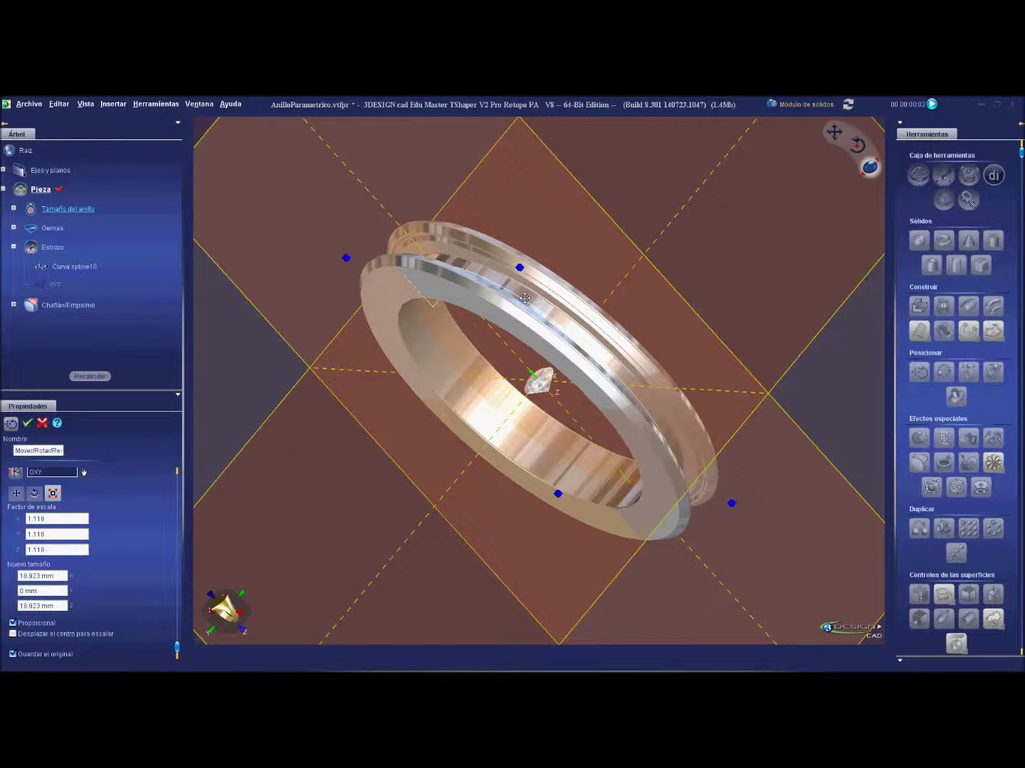
right_click(525, 298)
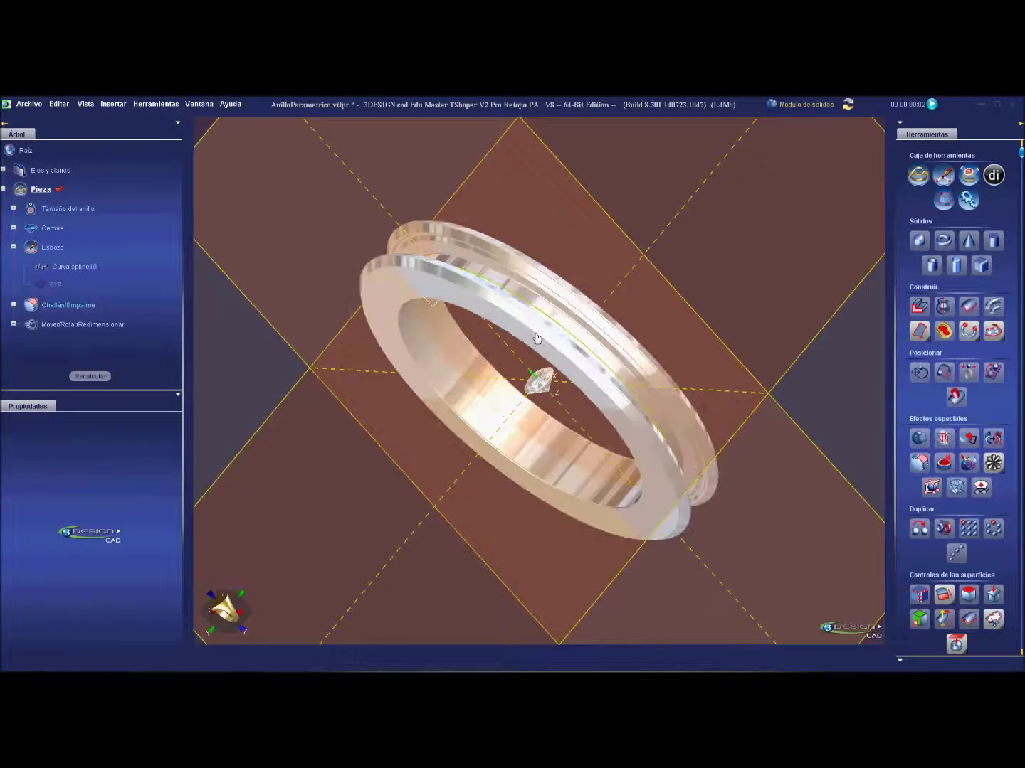
left_click(544, 345)
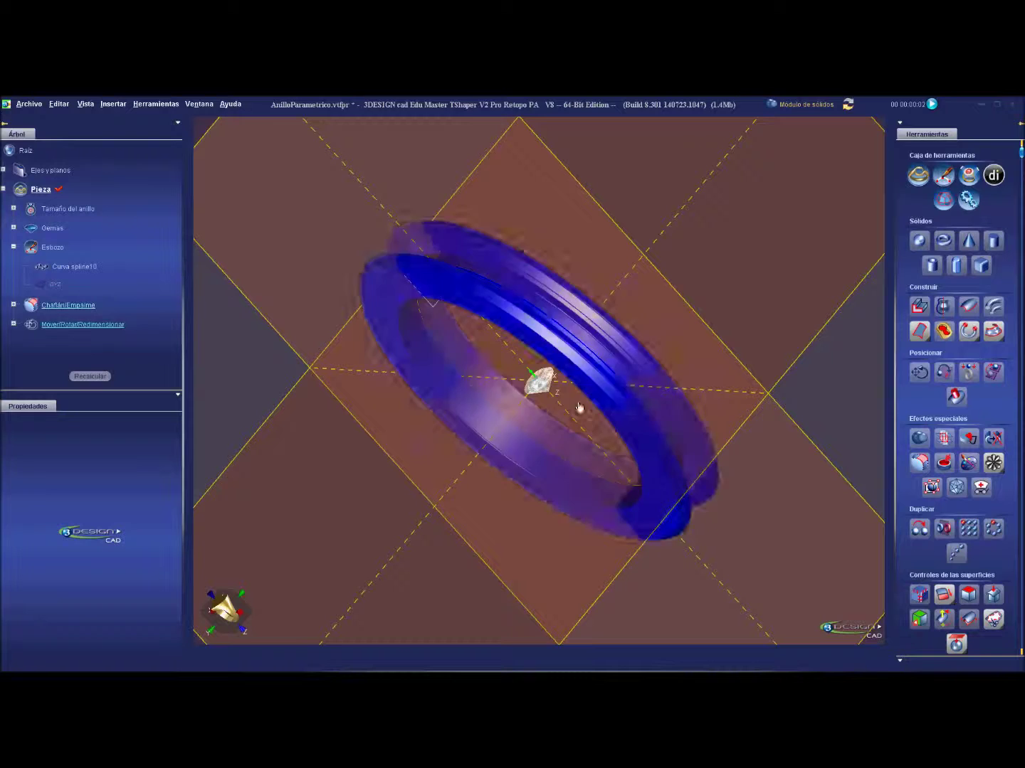
Link the resized ring to its support using Vincular al soporte.
scroll(960, 504, "down", 4)
scroll(960, 503, "down", 2)
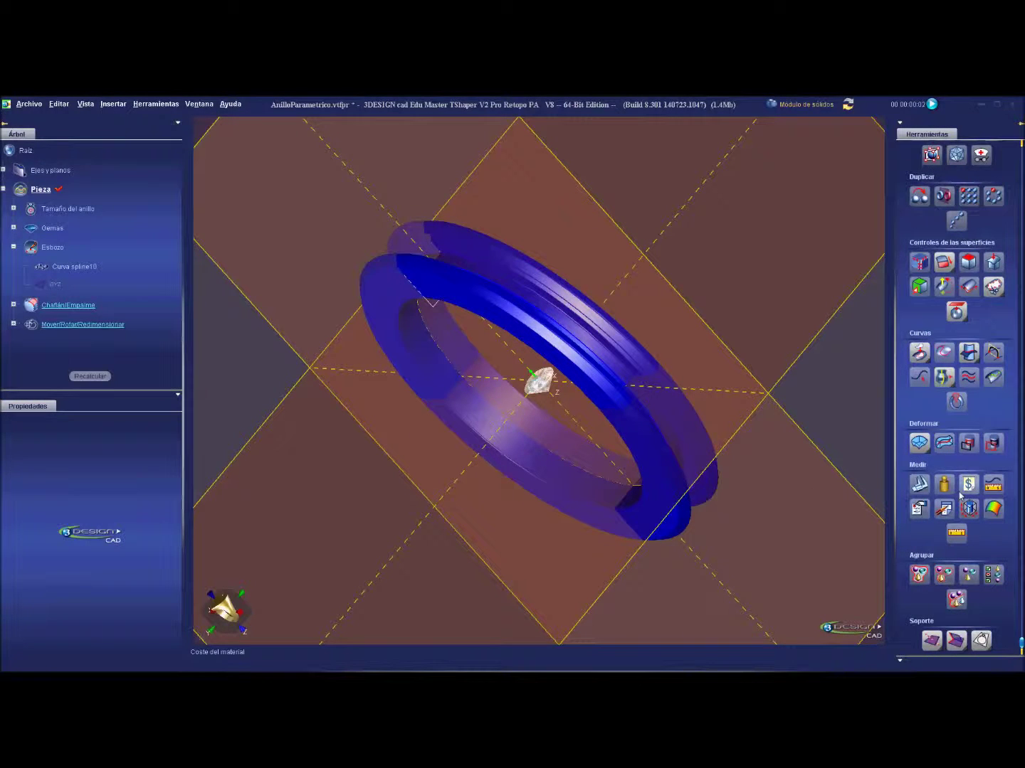
left_click(942, 360)
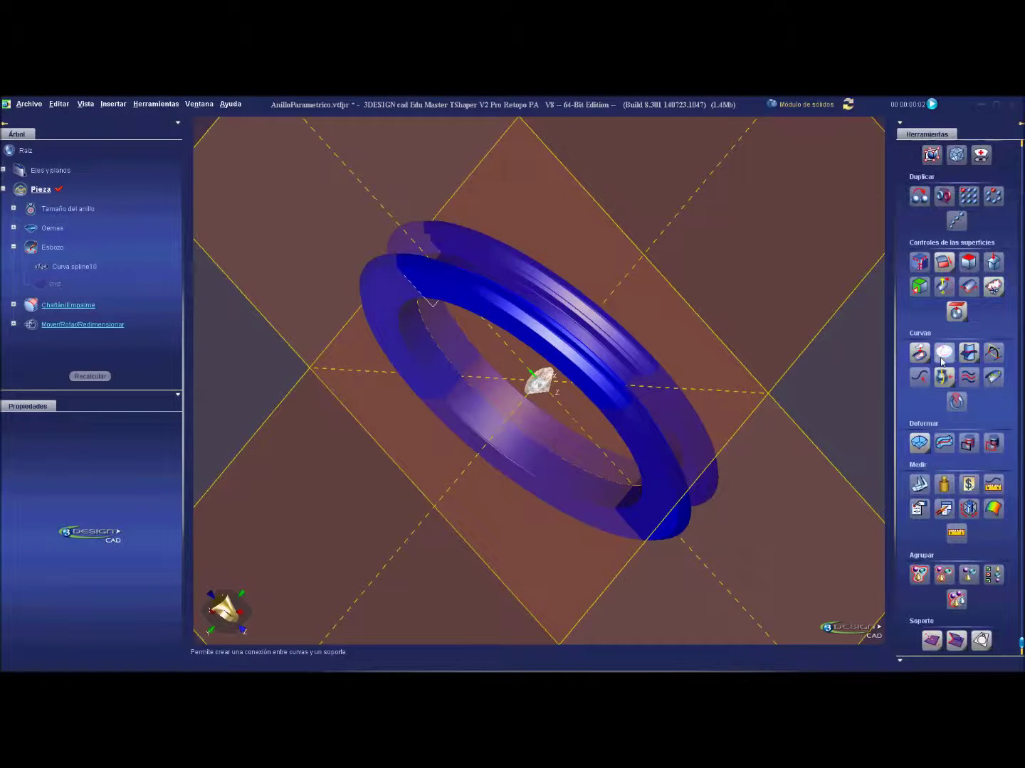
right_click(743, 398)
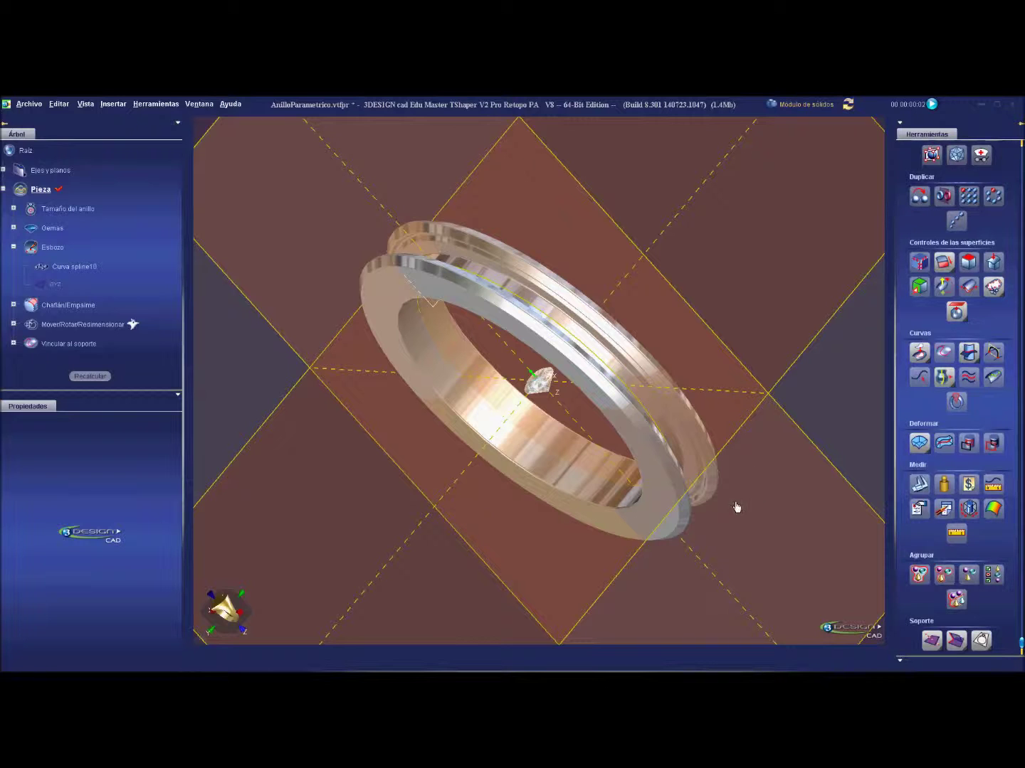
Recompute the model and duplicate the gem along the ring's channel curve as a graduated duplication.
mouse_move(328, 318)
middle_mouse_down()
mouse_move(401, 366)
mouse_move(432, 368)
middle_mouse_up()
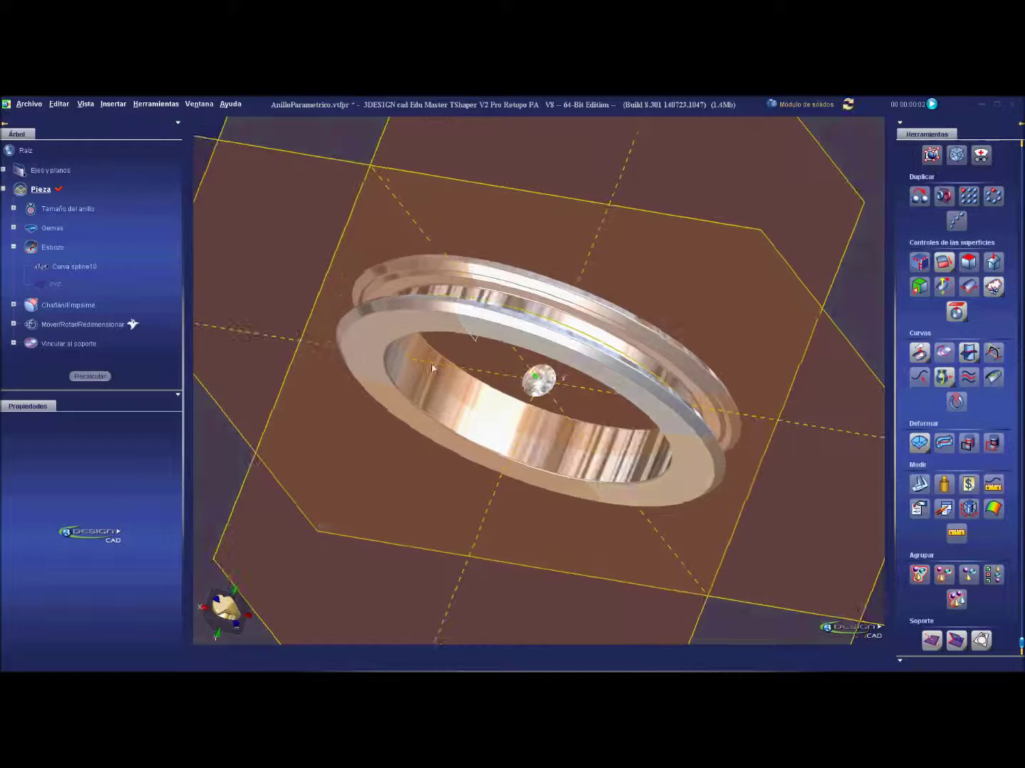
scroll(494, 393, "up", 5)
left_click(78, 377)
left_click(510, 403)
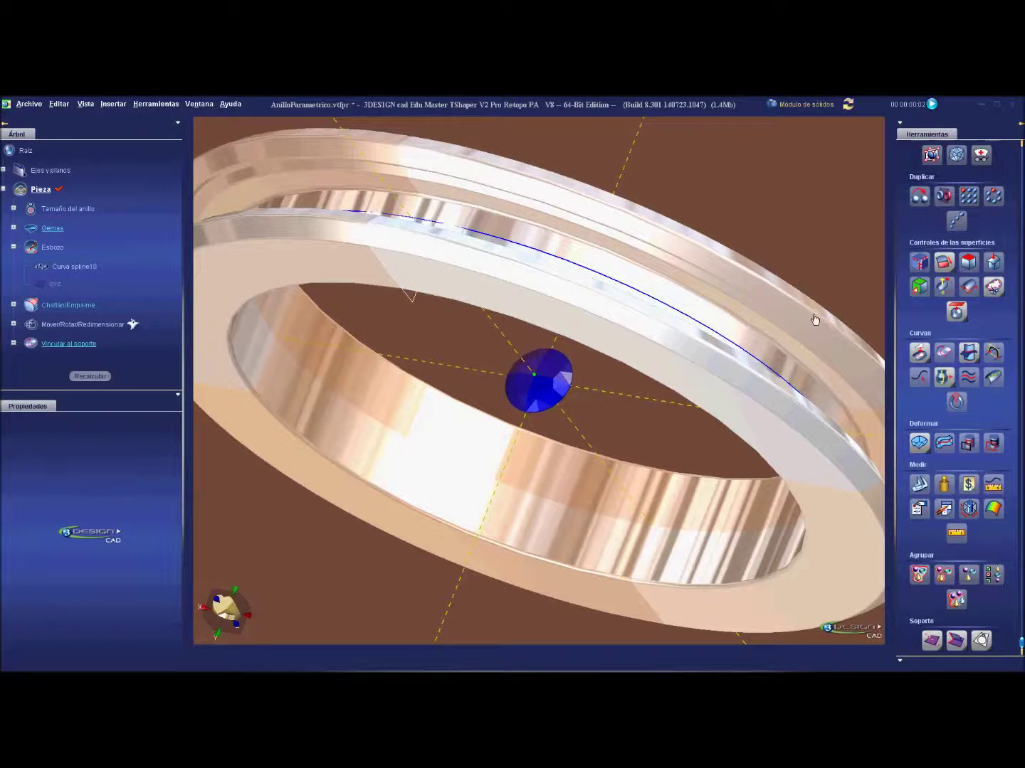
scroll(957, 334, "up", 3)
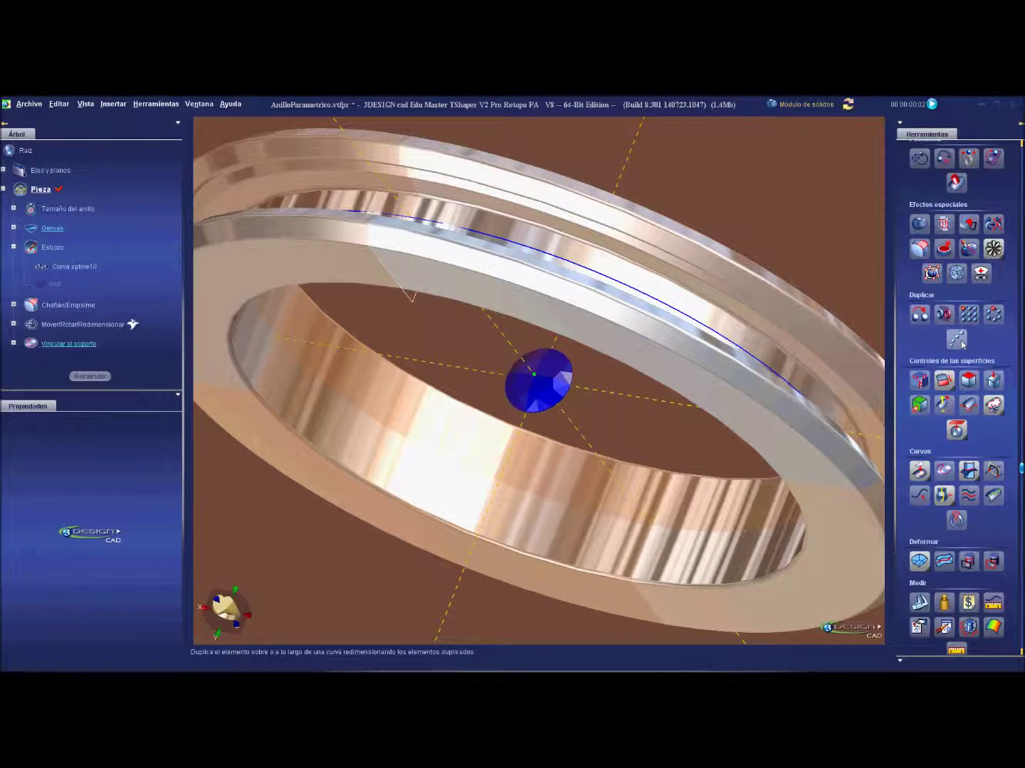
left_click(958, 340)
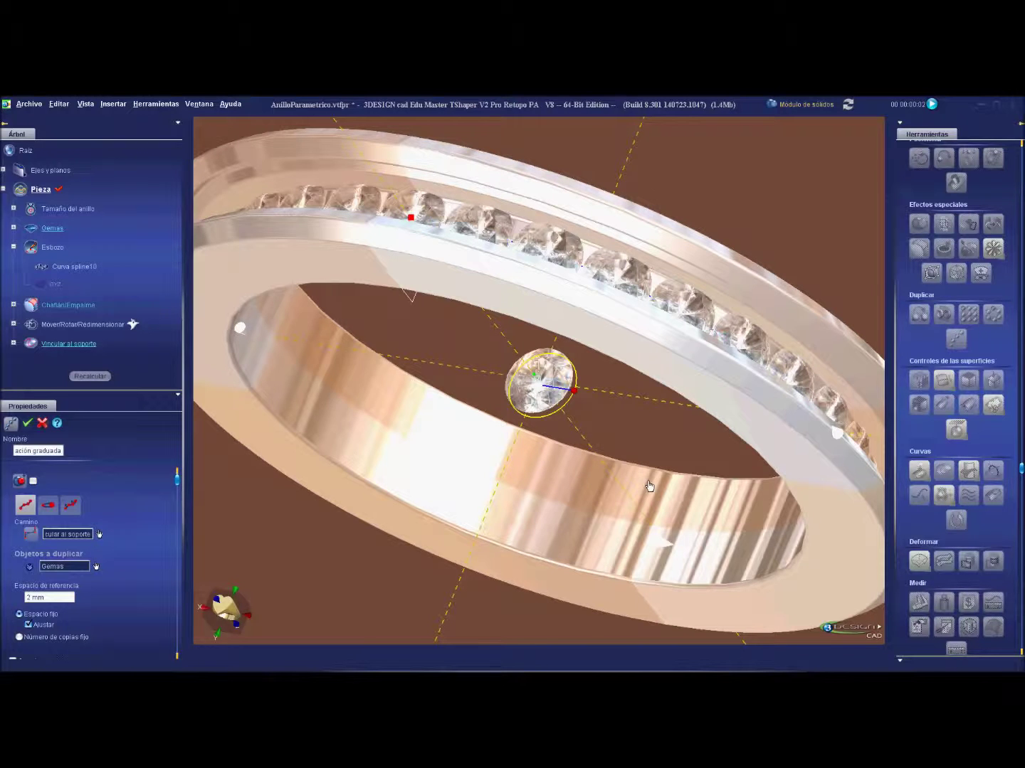
key("Return")
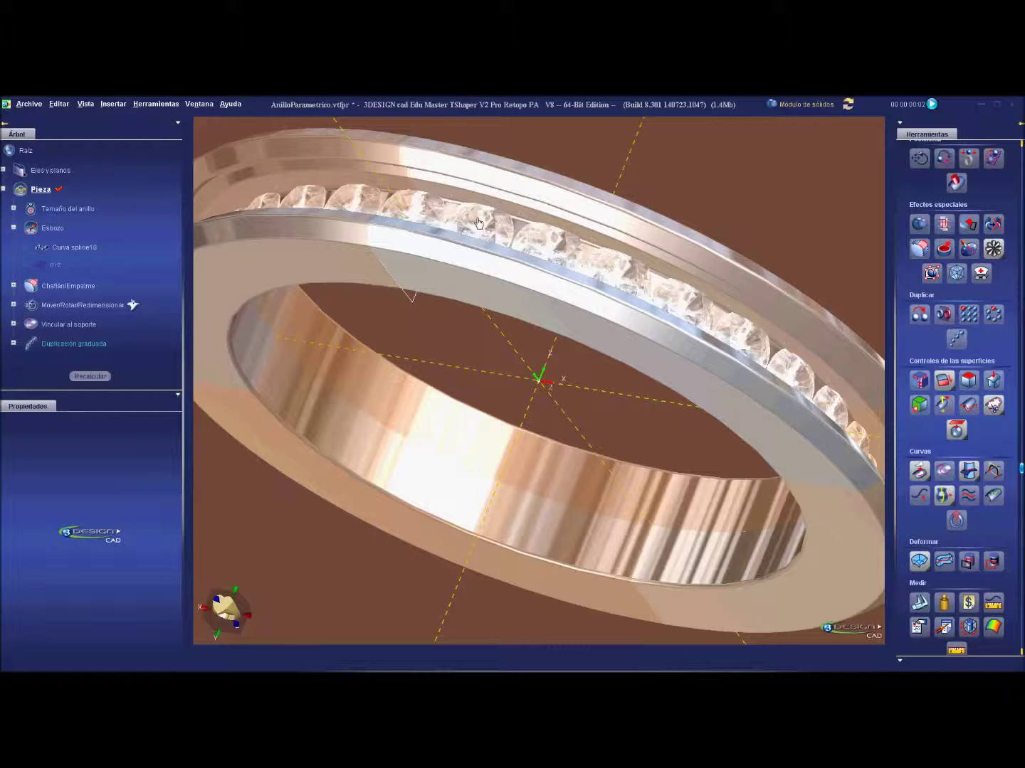
Set the Gemas vertical offset to 1.1 mm and recompute the ring.
left_click(13, 344)
double_click(61, 353)
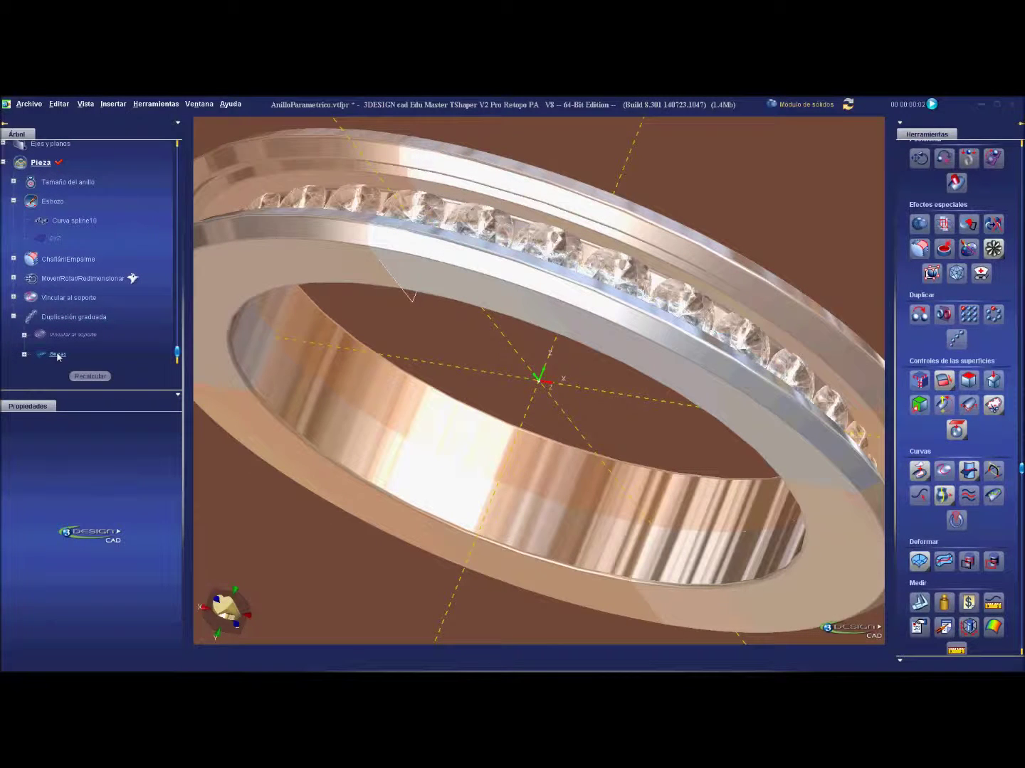
left_click(62, 562)
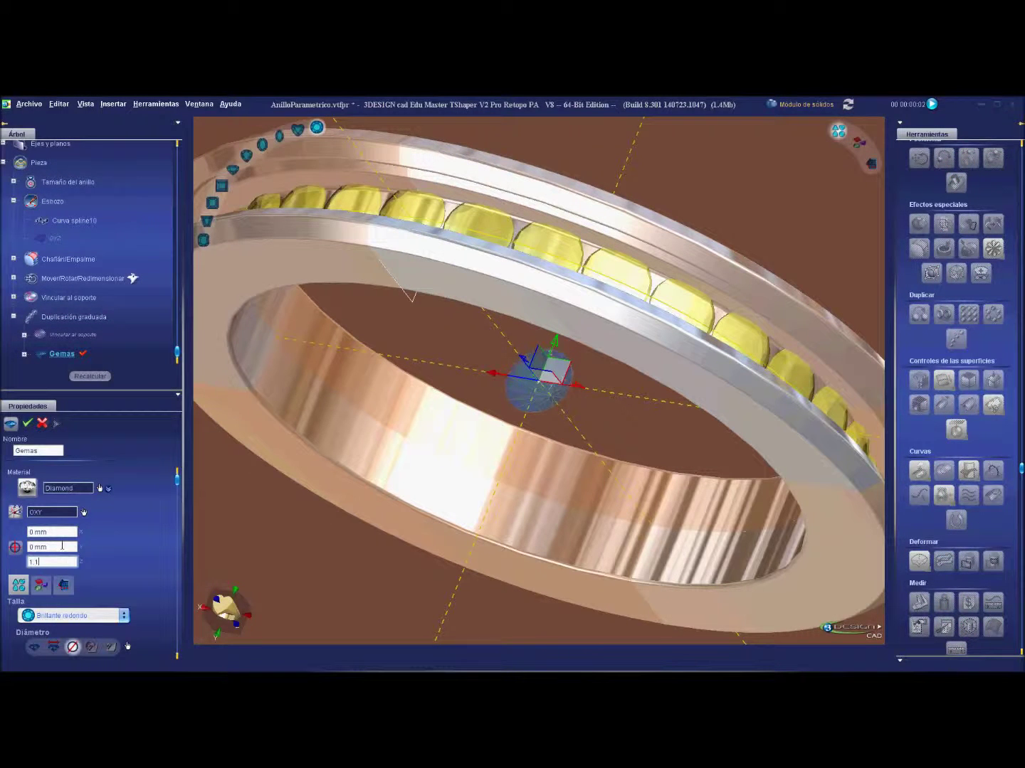
left_click(62, 545)
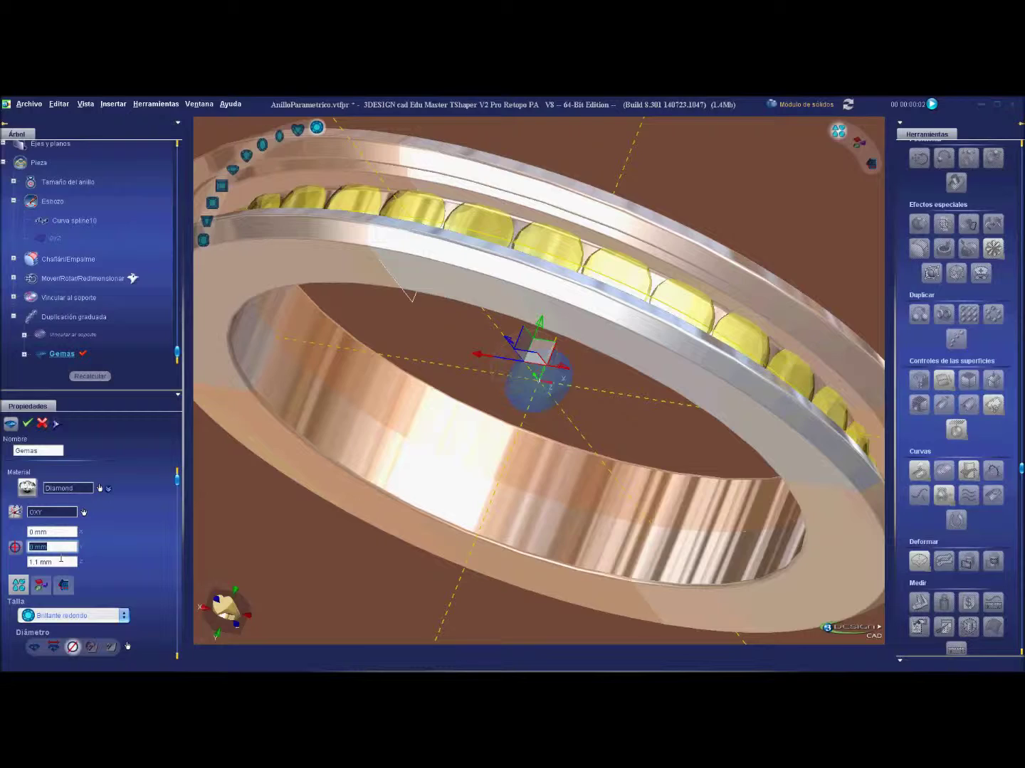
key("Return")
left_click(90, 372)
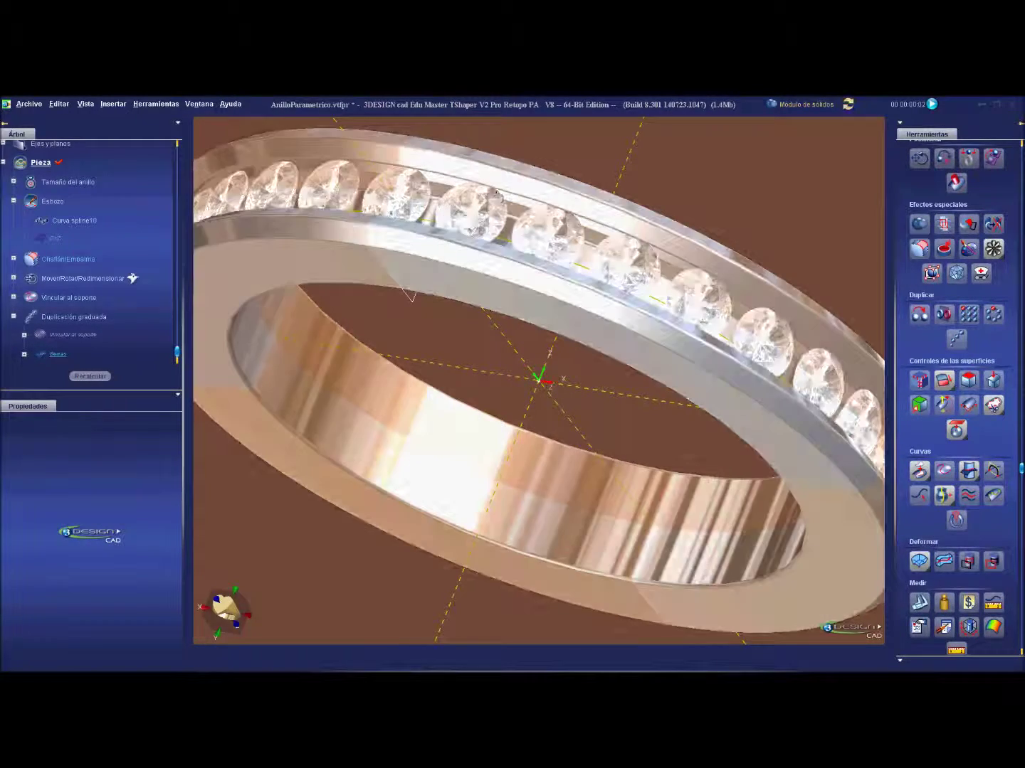
mouse_move(592, 356)
middle_mouse_down()
mouse_move(484, 354)
mouse_move(448, 304)
mouse_move(579, 240)
mouse_move(430, 278)
mouse_move(470, 299)
middle_mouse_up()
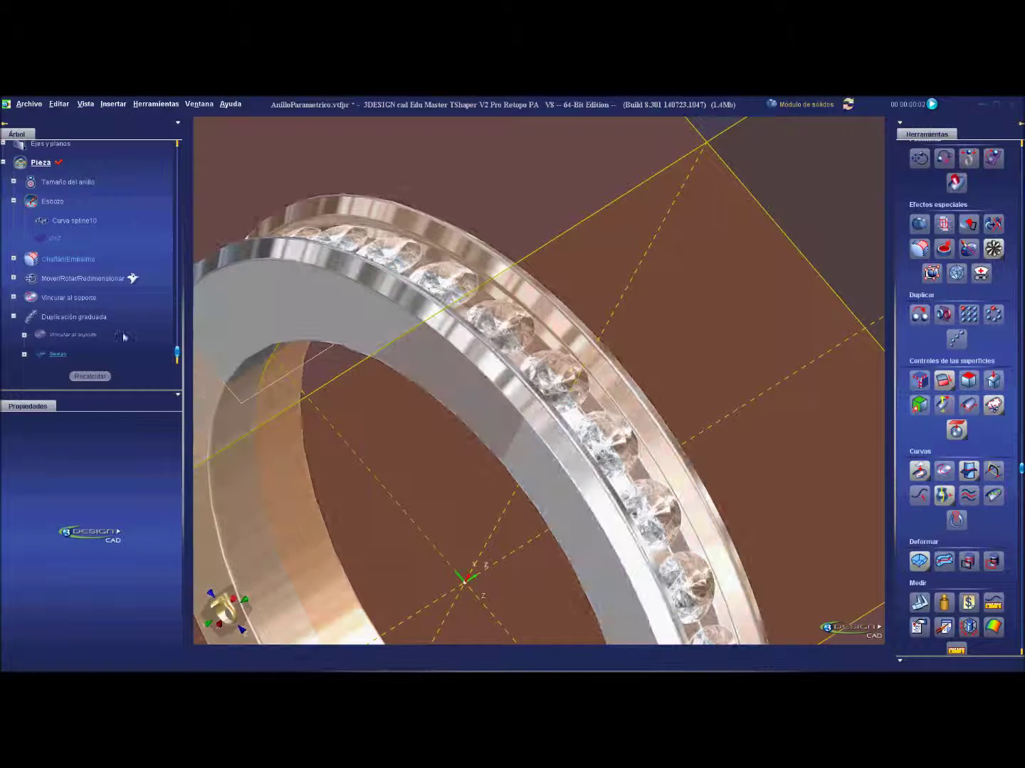
Change the Gemas vertical offset to 0 and recompute the ring.
double_click(58, 356)
double_click(64, 562)
type("0")
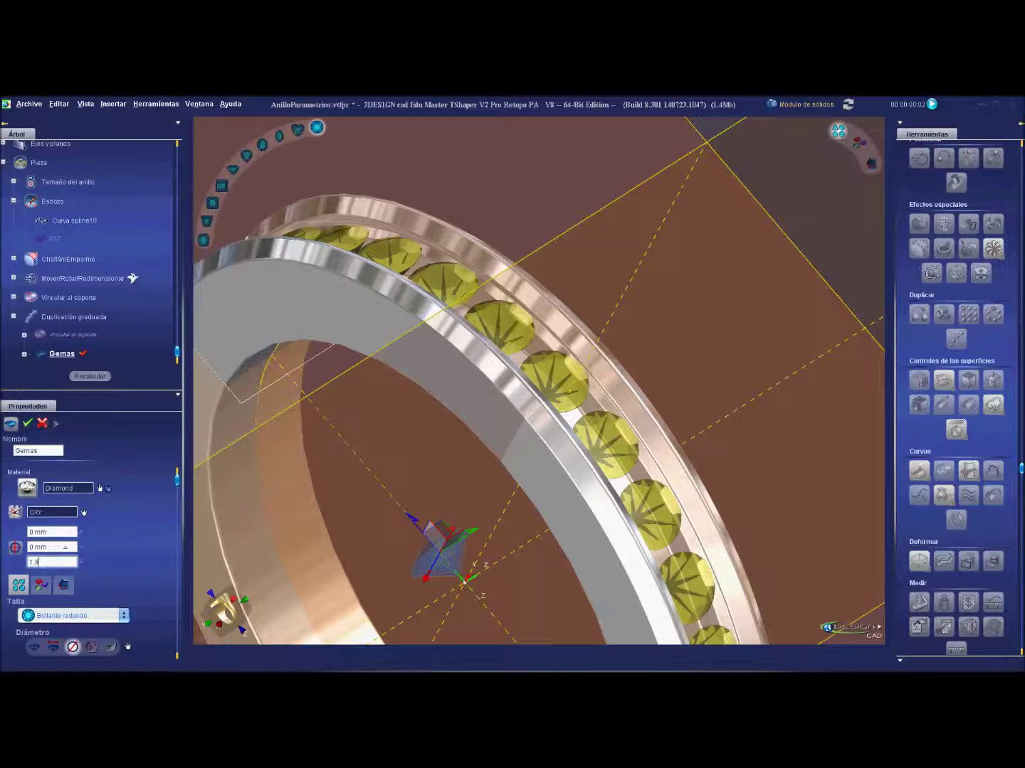
key("Return")
left_click(84, 373)
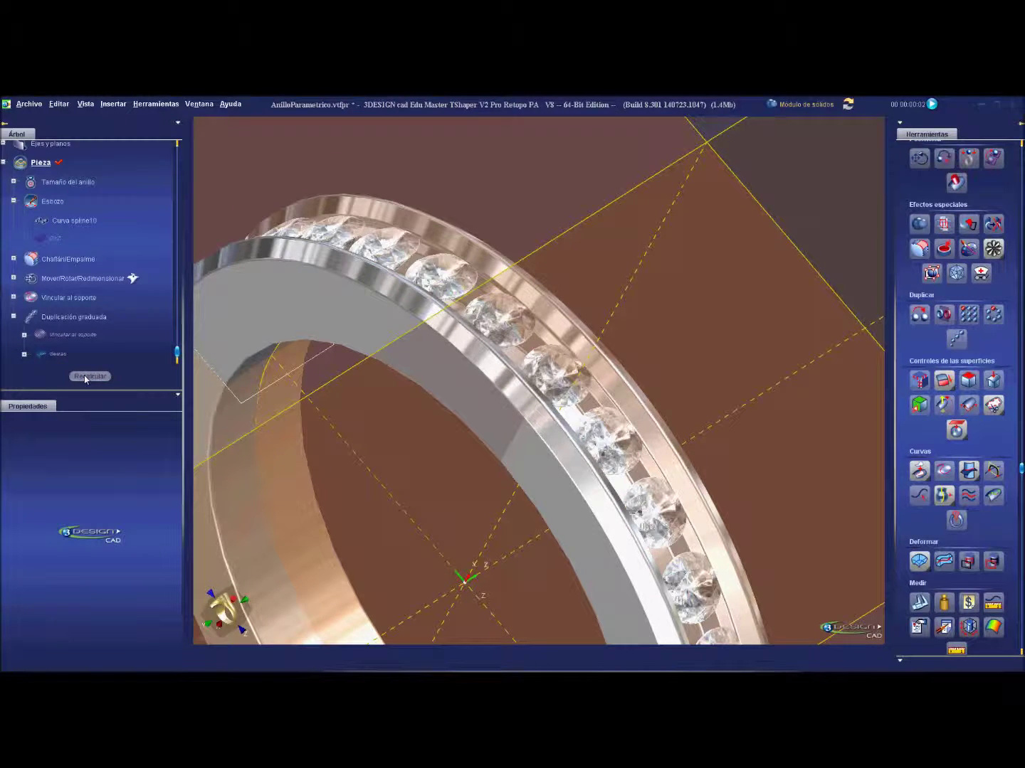
mouse_move(476, 461)
middle_mouse_down()
mouse_move(587, 545)
mouse_move(526, 467)
mouse_move(487, 588)
mouse_move(446, 316)
mouse_move(418, 212)
mouse_move(467, 212)
mouse_move(456, 436)
mouse_move(427, 427)
middle_mouse_up()
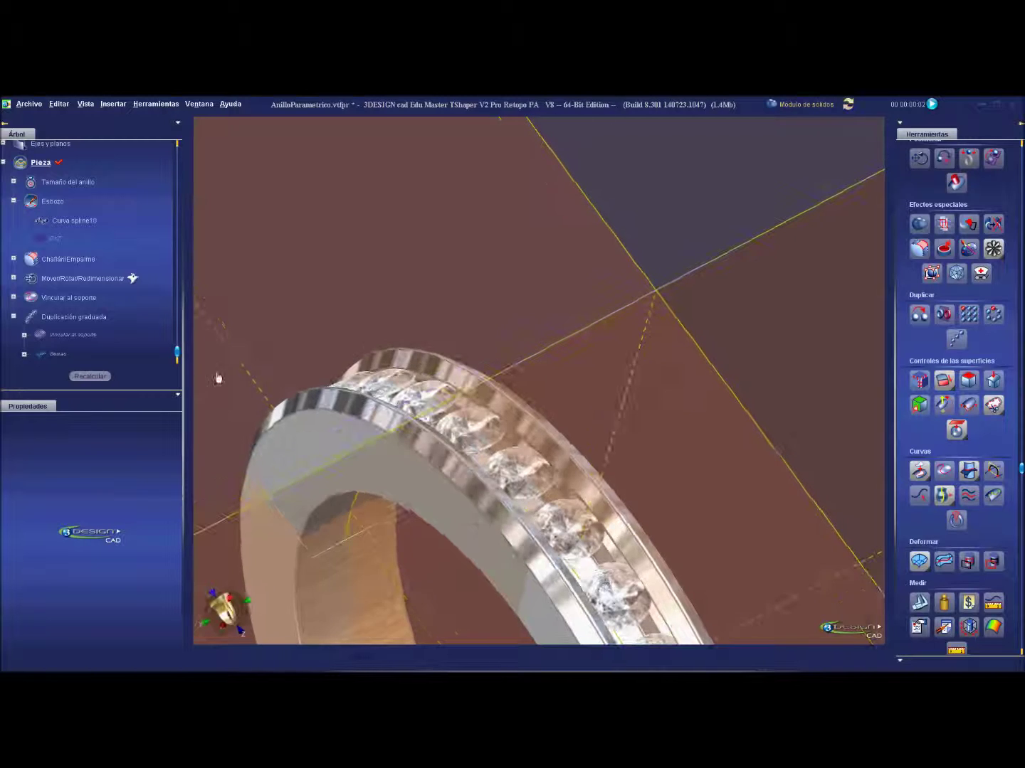
Reduce the Duplicación graduada reference spacing from 2 mm to 1 mm.
double_click(63, 320)
double_click(61, 594)
type("1.7")
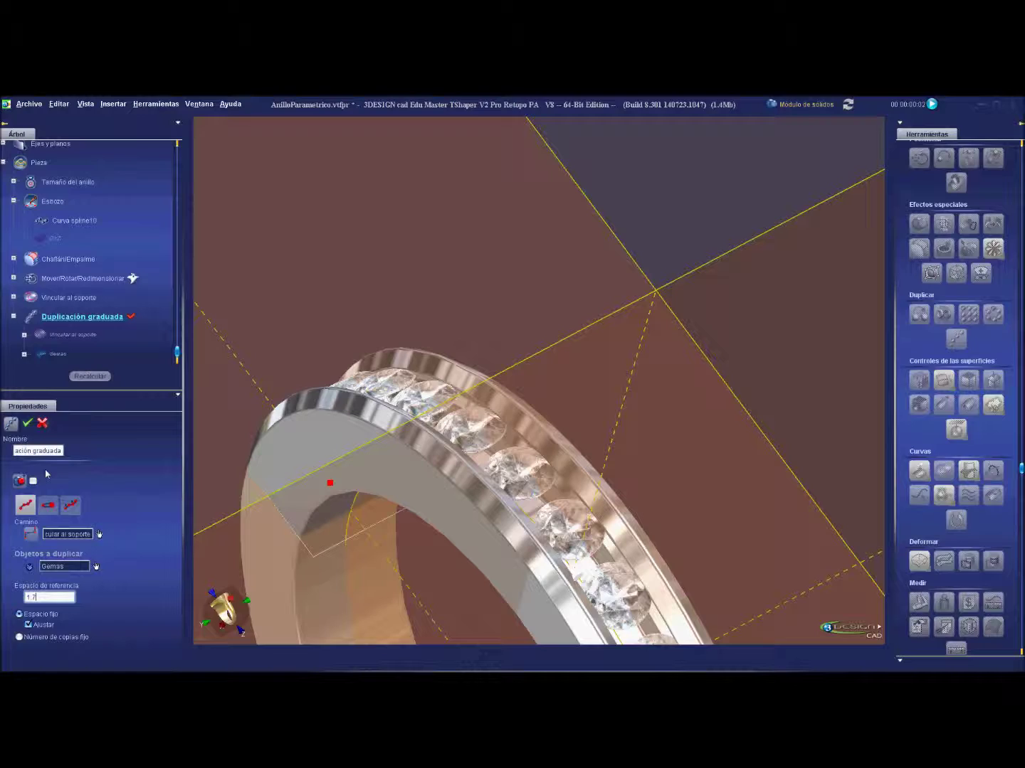
key("Return")
mouse_move(508, 651)
middle_mouse_down()
mouse_move(659, 523)
mouse_move(690, 565)
mouse_move(667, 417)
mouse_move(719, 519)
mouse_move(531, 298)
middle_mouse_up()
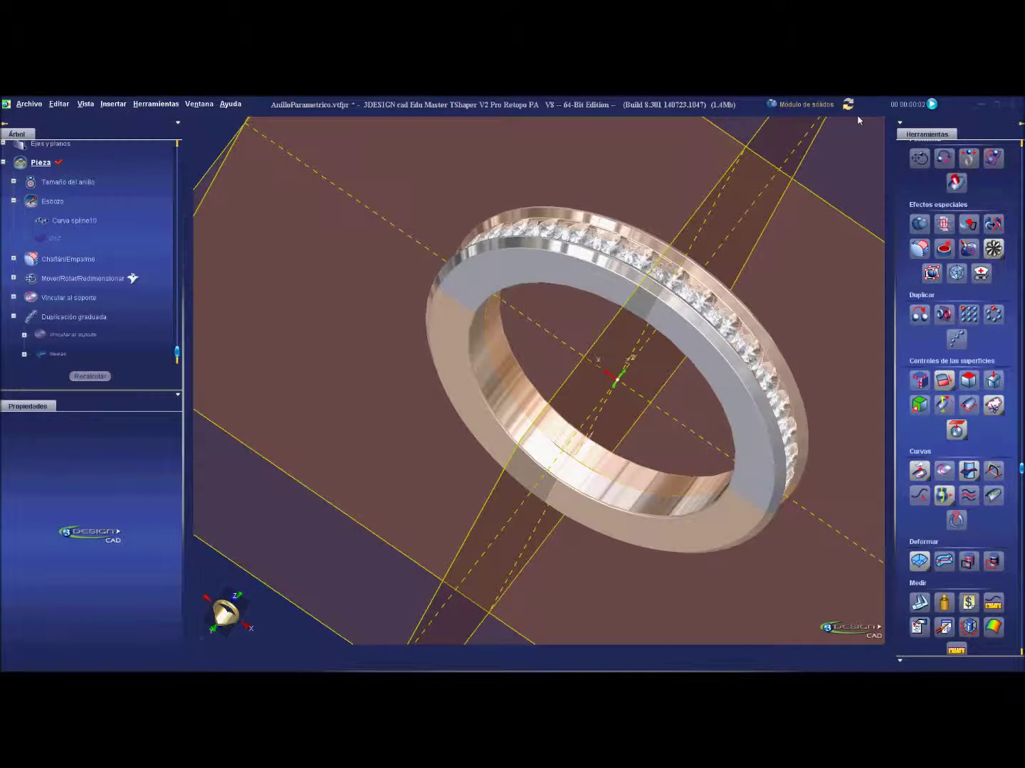
left_click(833, 106)
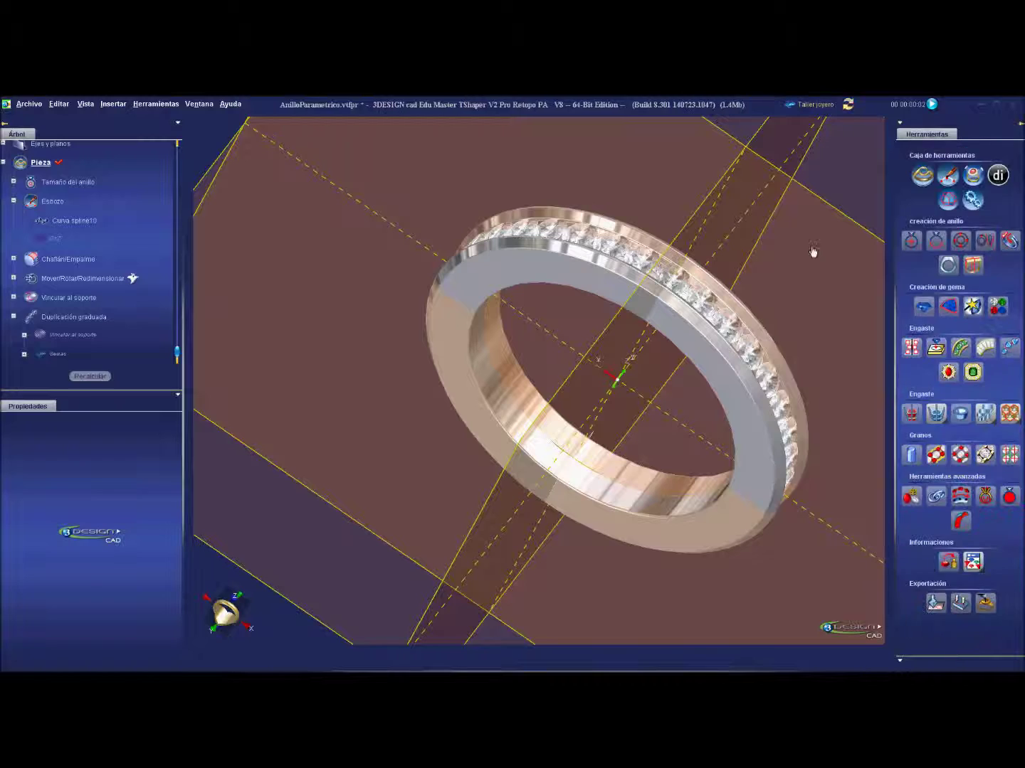
Place a Grano at the ring centre with X 0 and Y 0.
left_click(910, 453)
mouse_move(417, 293)
middle_mouse_down()
mouse_move(335, 437)
mouse_move(629, 316)
mouse_move(463, 380)
mouse_move(435, 446)
middle_mouse_up()
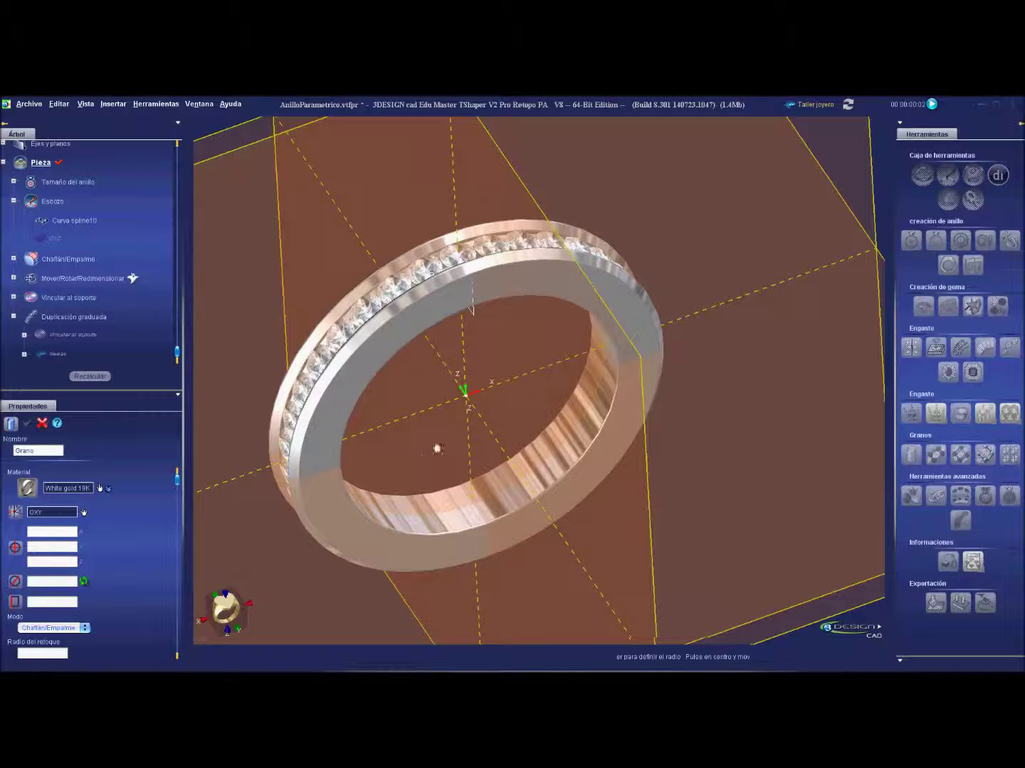
left_click(446, 435)
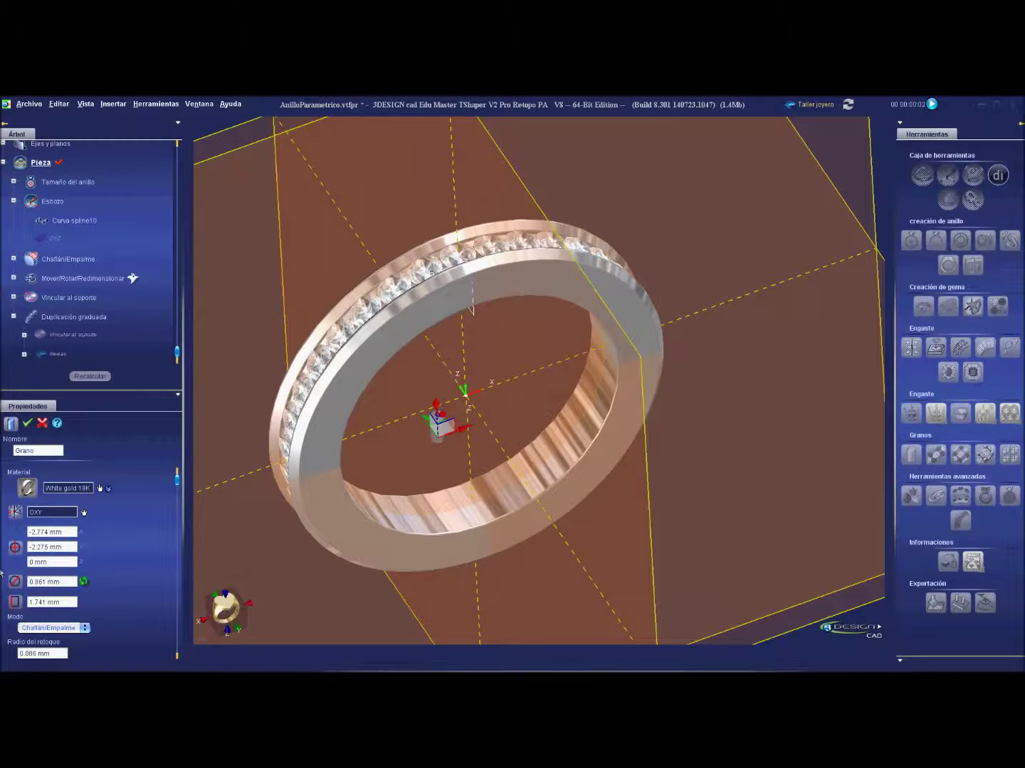
type("0")
key("Tab")
type("0")
key("Tab")
Give the grain diameter 0.6, height 1, Z -0.5 and Redondeado shape.
key("Tab")
key("Tab")
type("0.6")
key("Tab")
type("1")
left_click(66, 562)
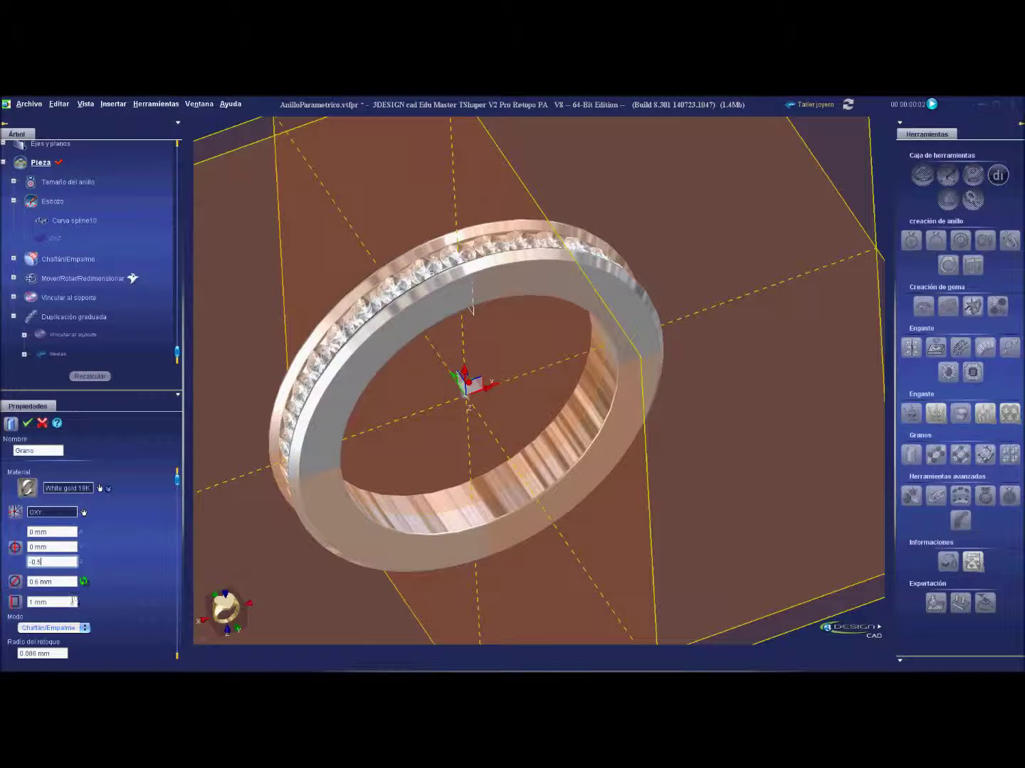
key("Tab")
key("Tab")
key("Tab")
key("Down")
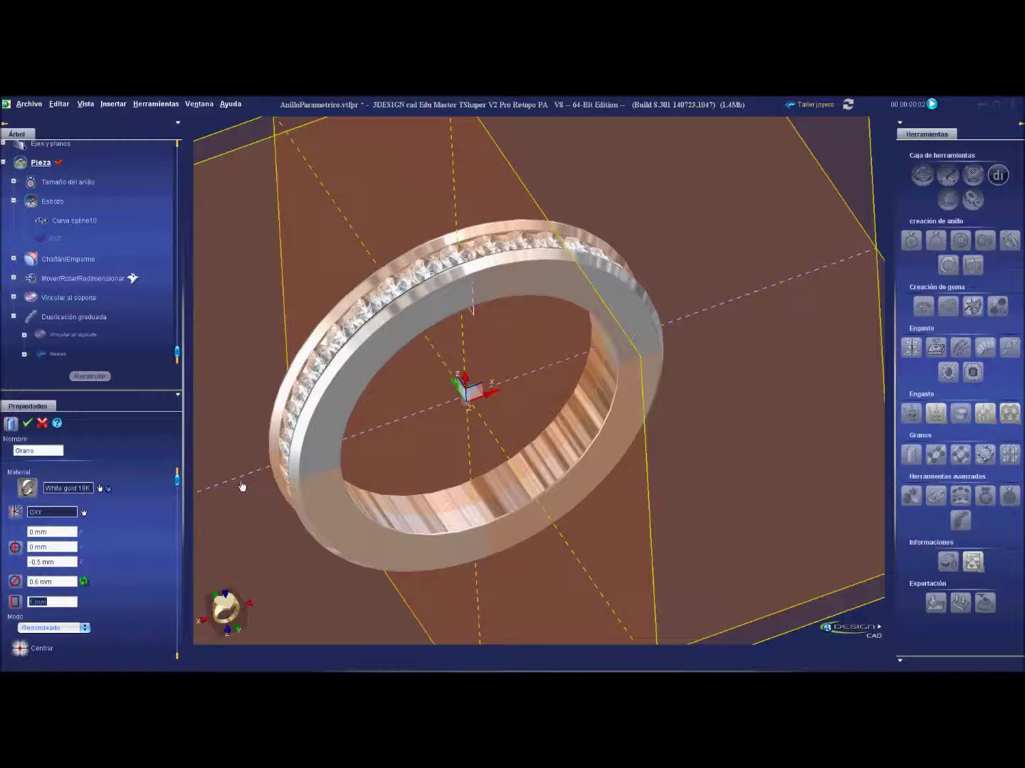
key("Return")
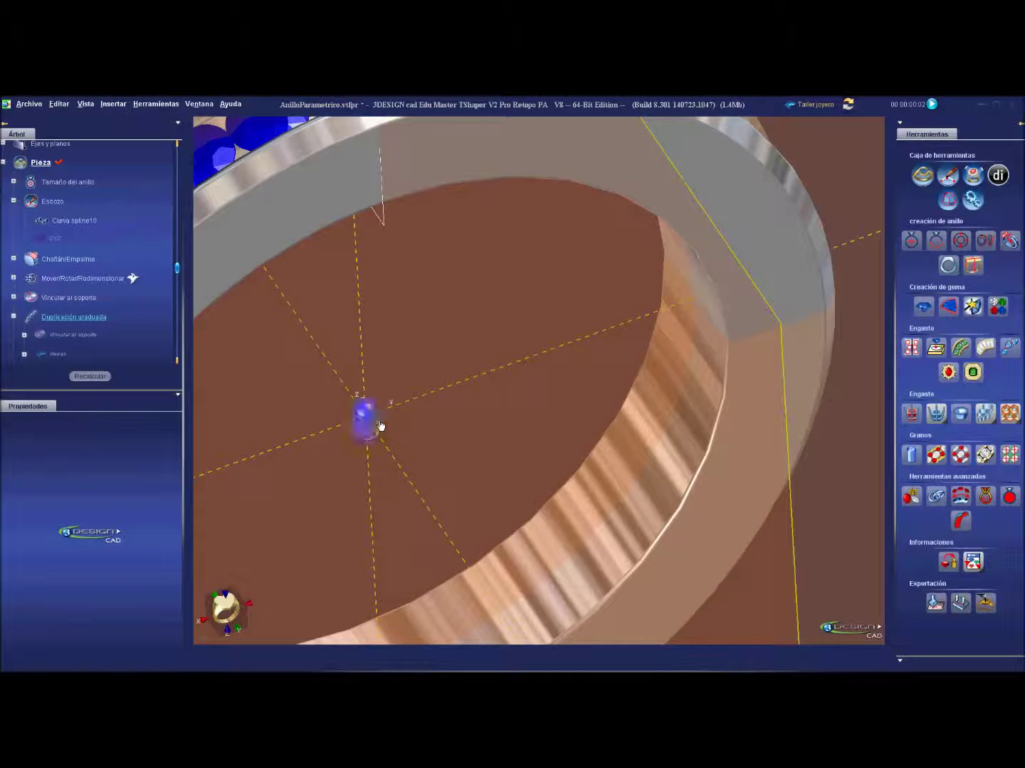
Line the gem row with grains and freeze the ring into fixed geometry.
left_click(942, 458)
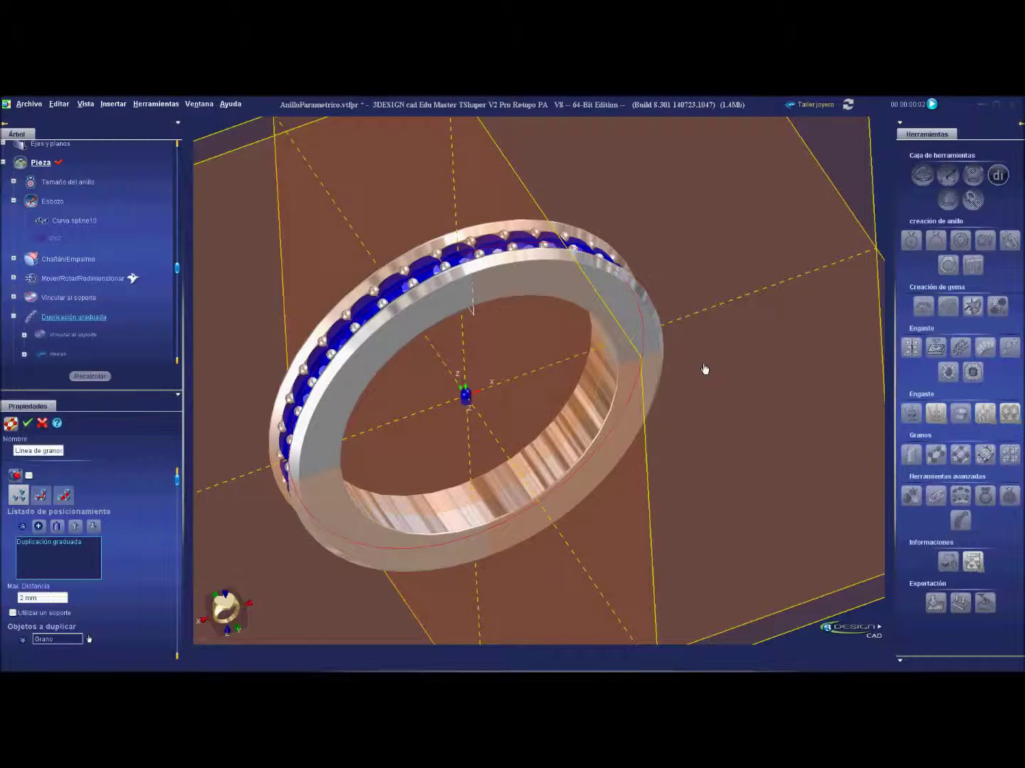
key("Return")
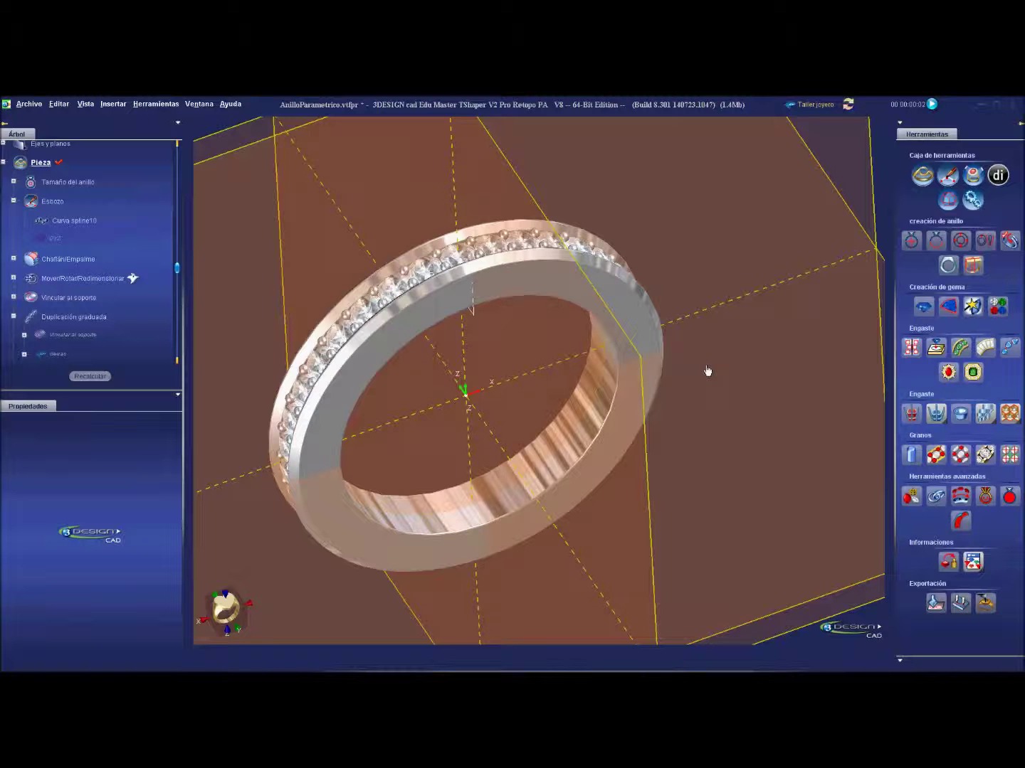
left_click(557, 286)
right_click(559, 280)
left_click(591, 333)
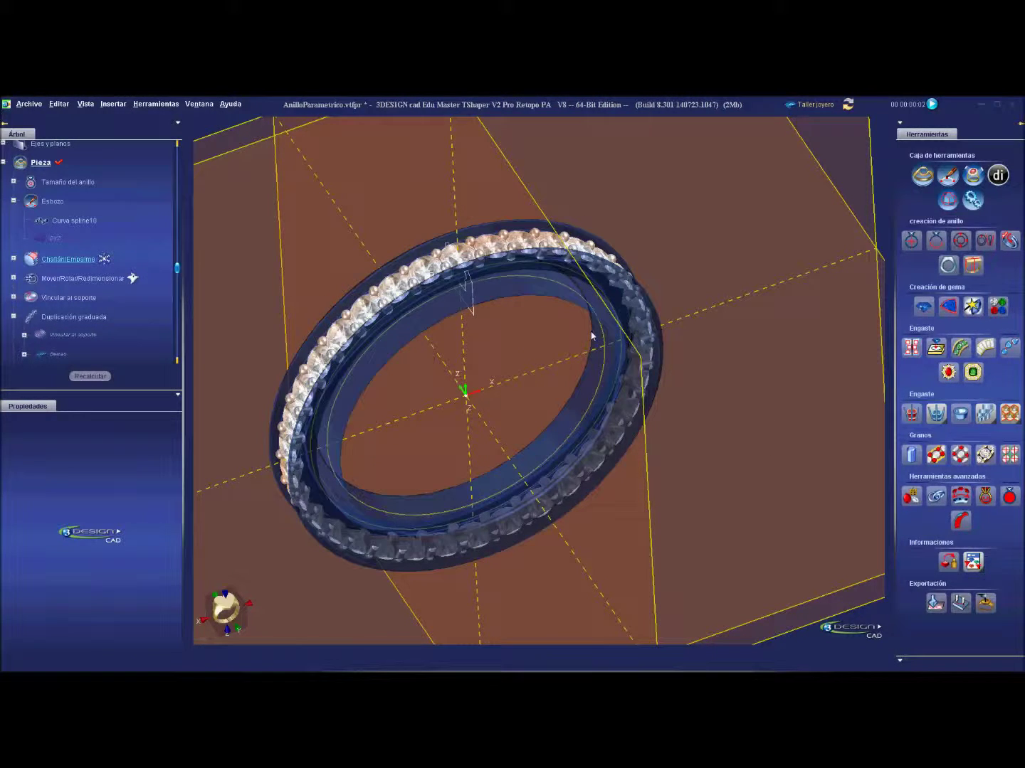
mouse_move(590, 335)
middle_mouse_down()
mouse_move(542, 348)
mouse_move(488, 306)
mouse_move(434, 228)
mouse_move(464, 268)
middle_mouse_up()
scroll(424, 206, "up", 3)
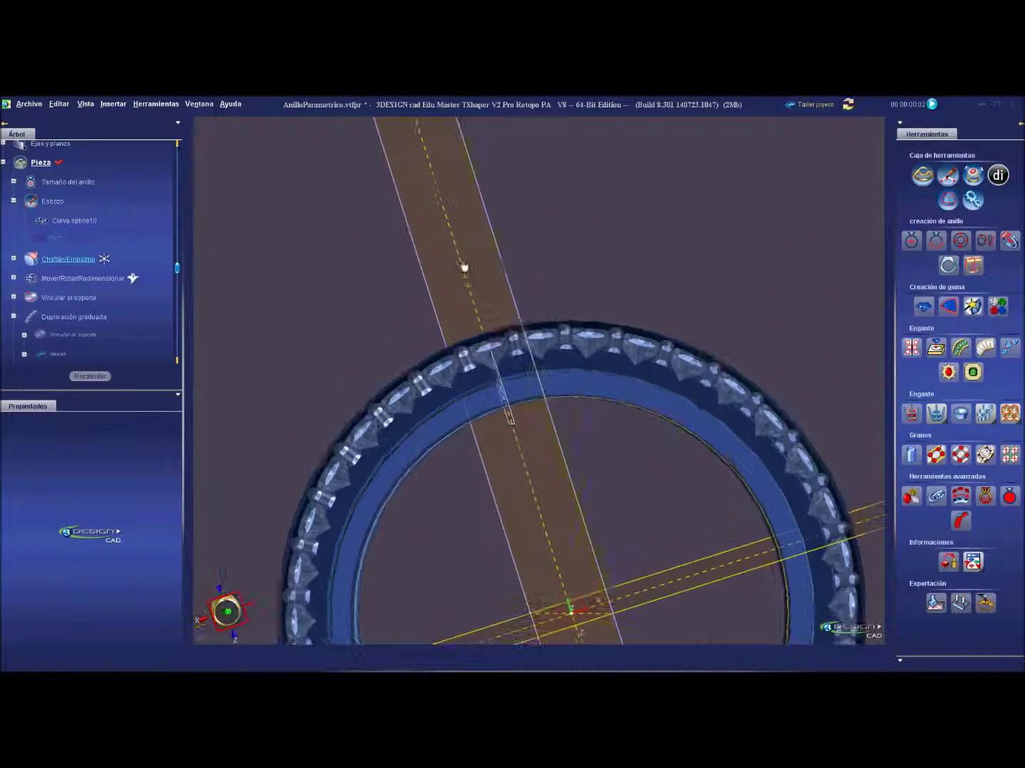
scroll(544, 359, "up", 2)
scroll(530, 281, "down", 3)
scroll(530, 281, "down", 3)
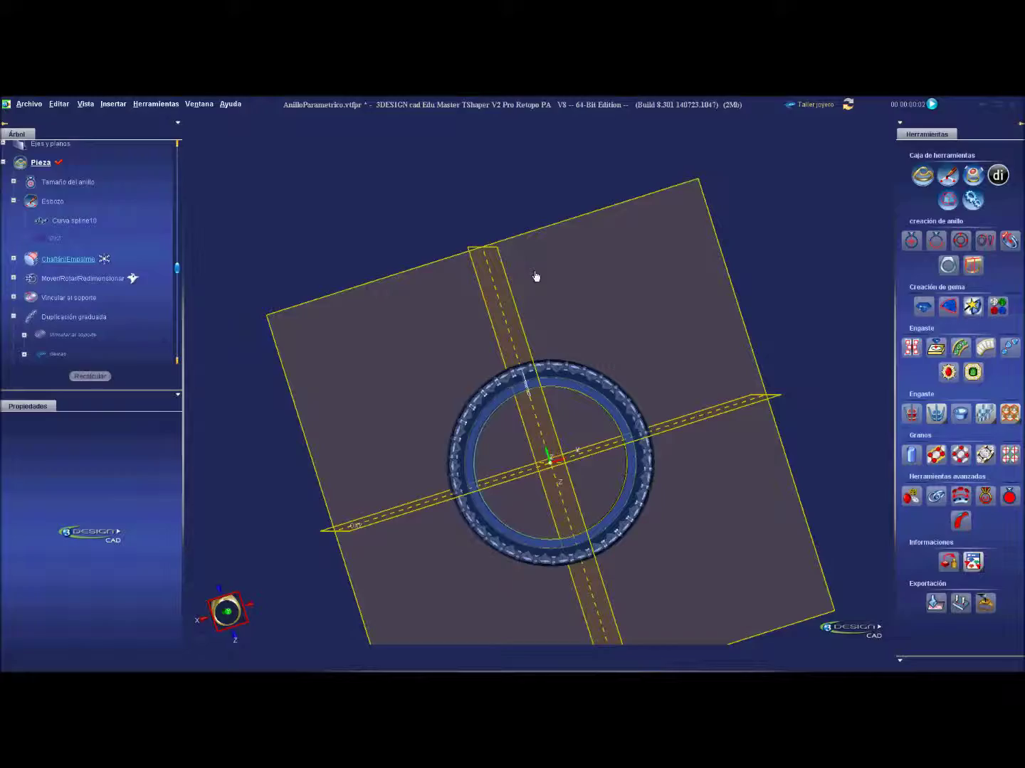
Open a sketch on the ring's reference plane and start a control-point curve.
left_click(550, 235)
left_click(947, 175)
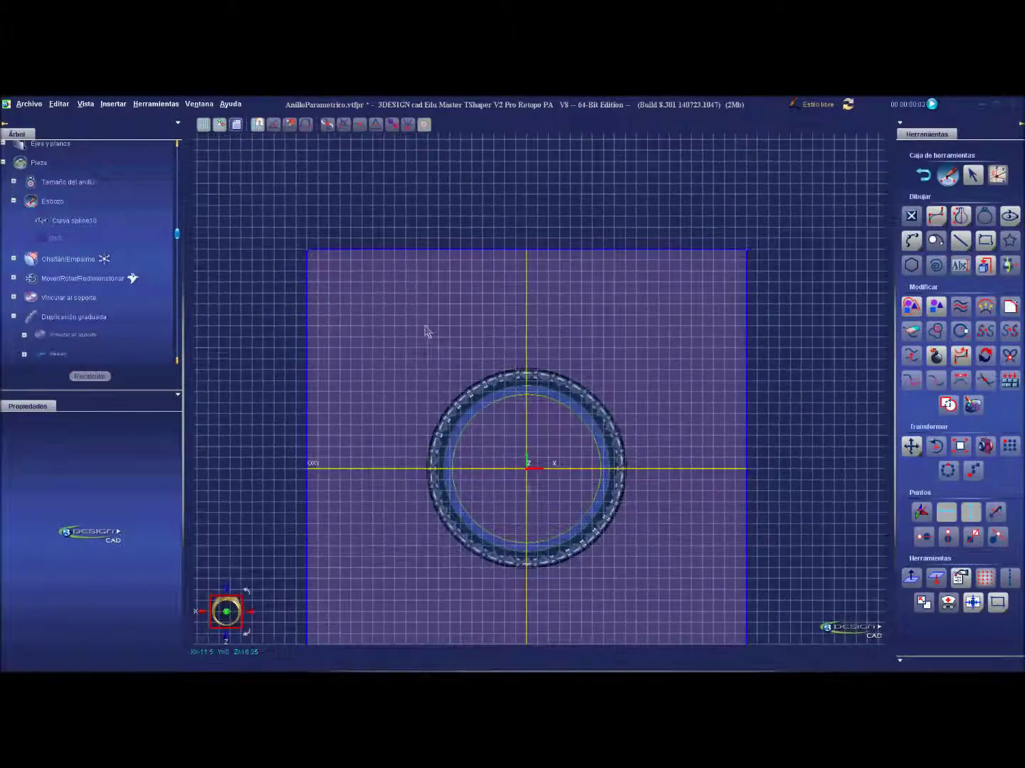
scroll(429, 329, "up", 3)
scroll(429, 329, "up", 2)
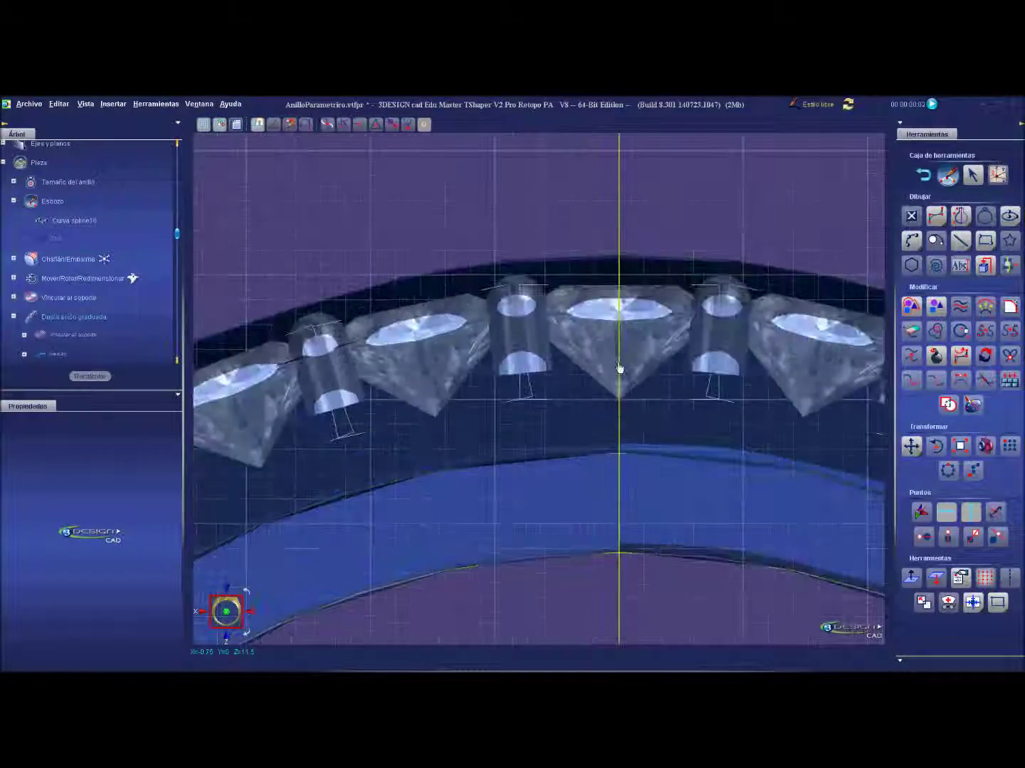
left_click(960, 215)
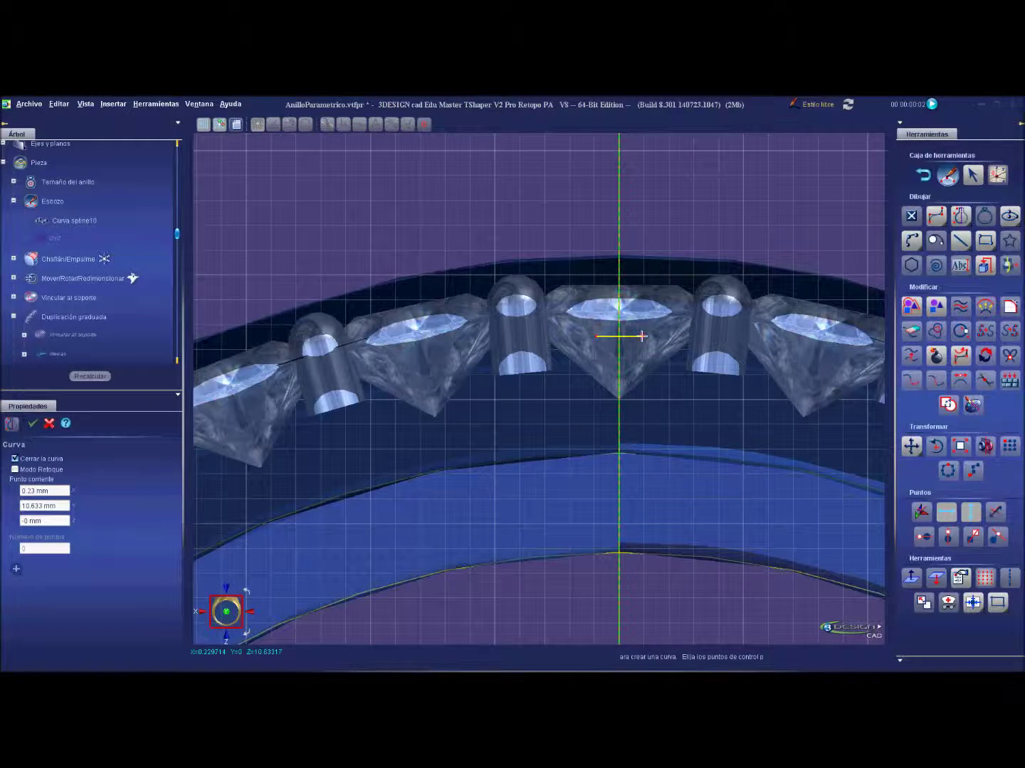
Draw a closed control-point curve around the centre gem.
left_click(642, 334)
left_click(673, 341)
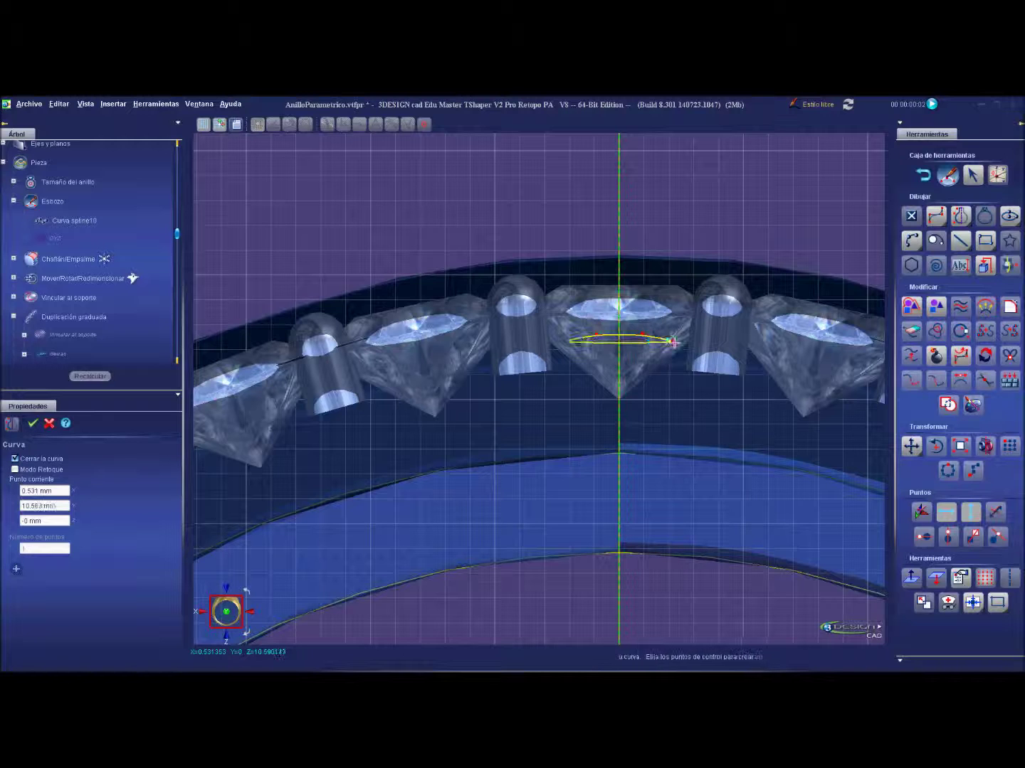
left_click(677, 351)
left_click(669, 383)
left_click(666, 425)
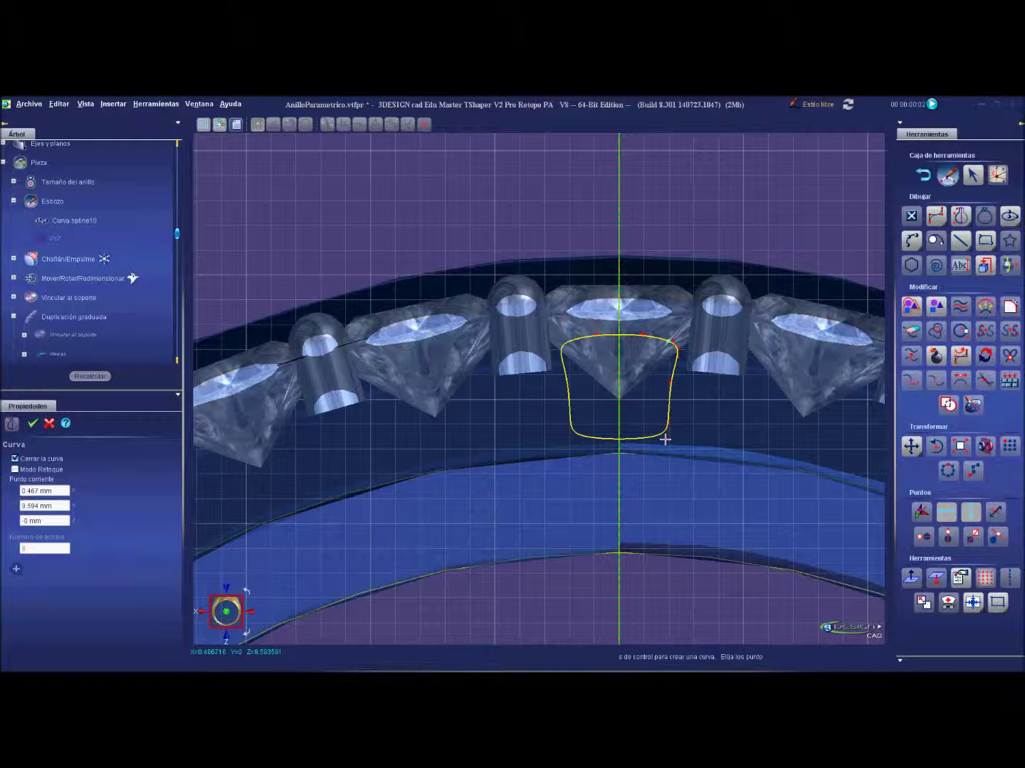
left_click(665, 439)
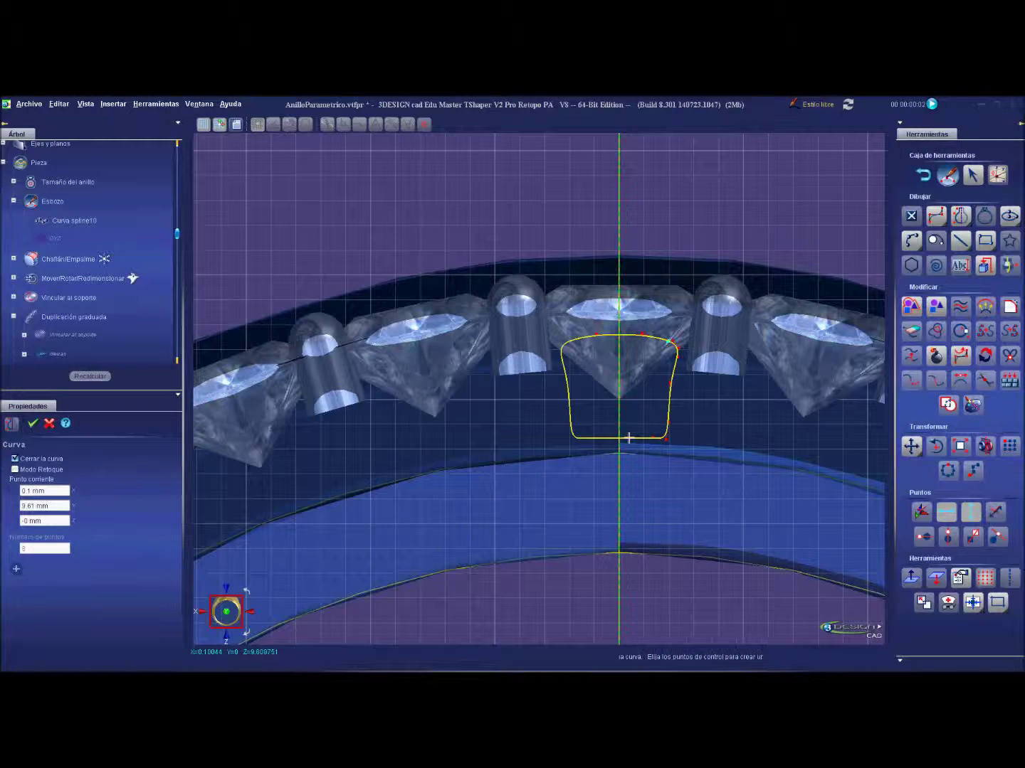
right_click(628, 437)
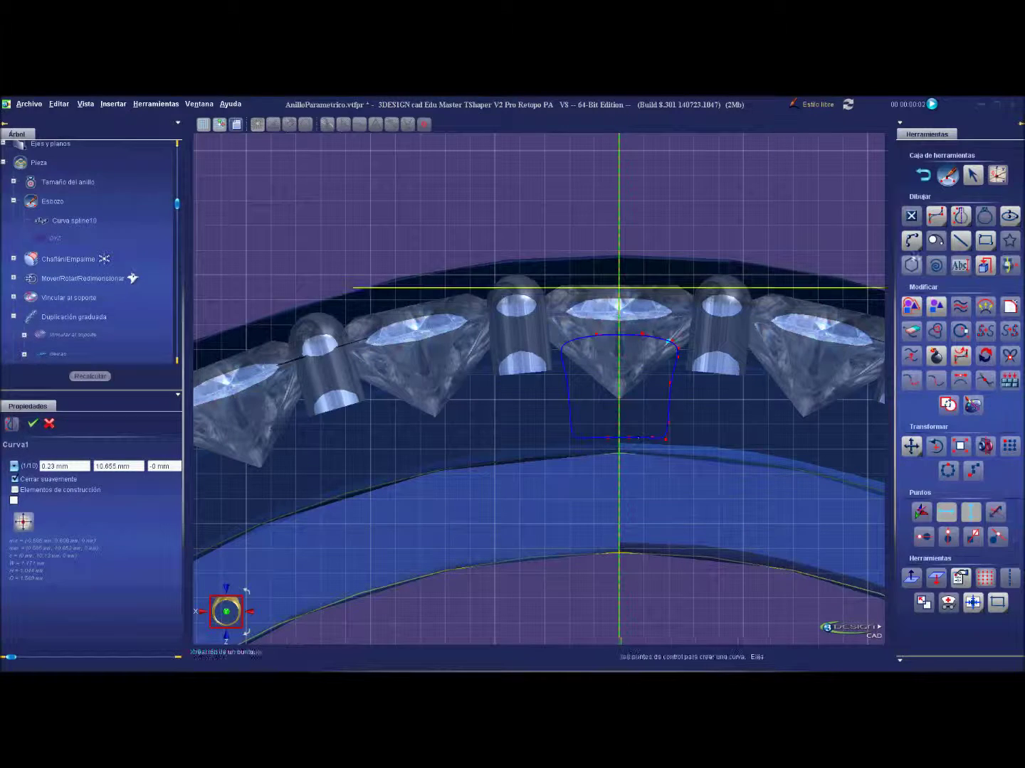
Drag curve points 4 and 5 to reshape the profile into a rounded trapezoid.
left_click(670, 385)
left_click_drag(672, 399, 673, 424)
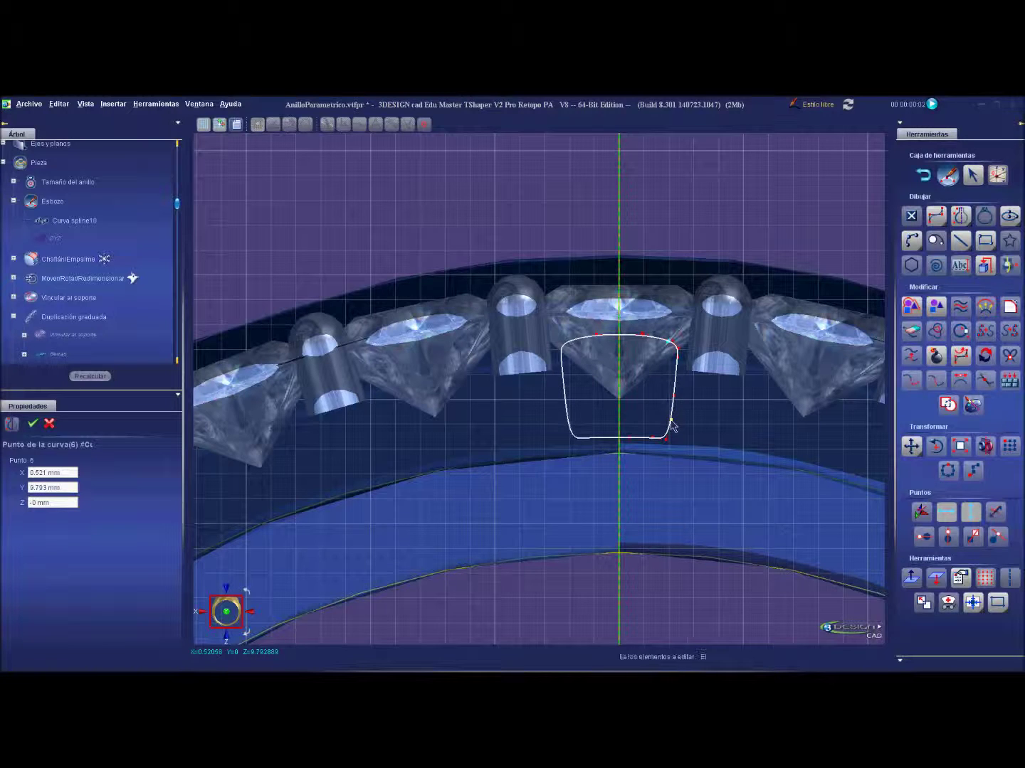
left_click_drag(676, 357, 680, 367)
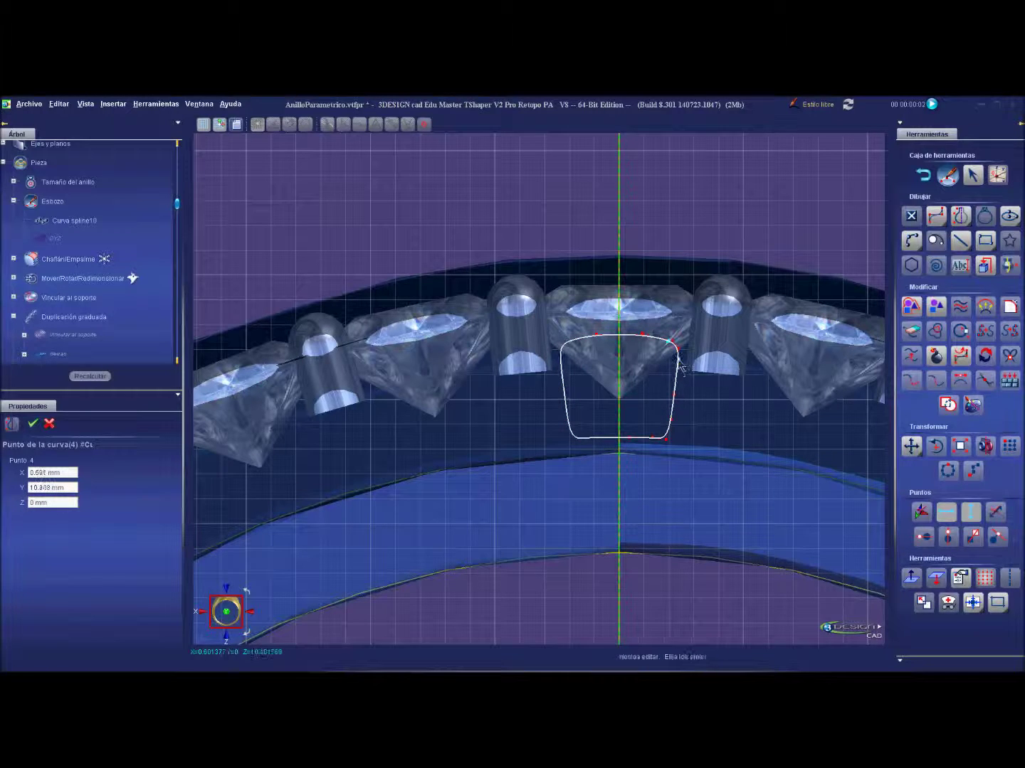
left_click_drag(674, 395, 676, 397)
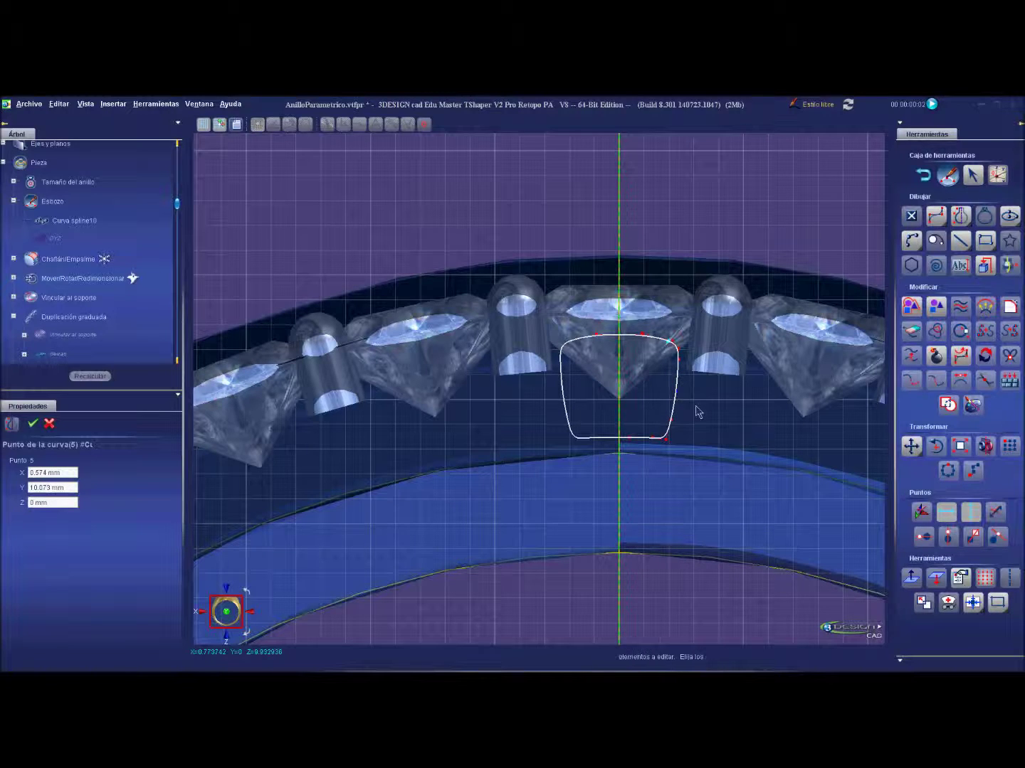
left_click(697, 411)
scroll(696, 411, "up", 1)
scroll(685, 423, "up", 1)
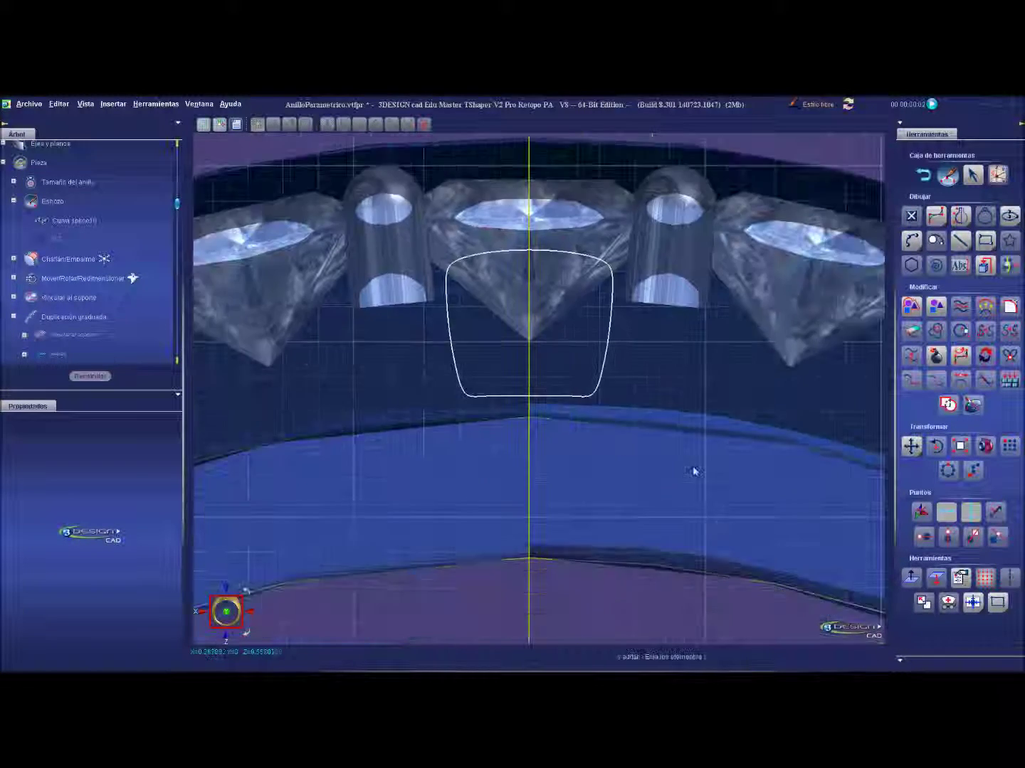
scroll(693, 471, "up", 2)
left_click(633, 411)
left_click(633, 409)
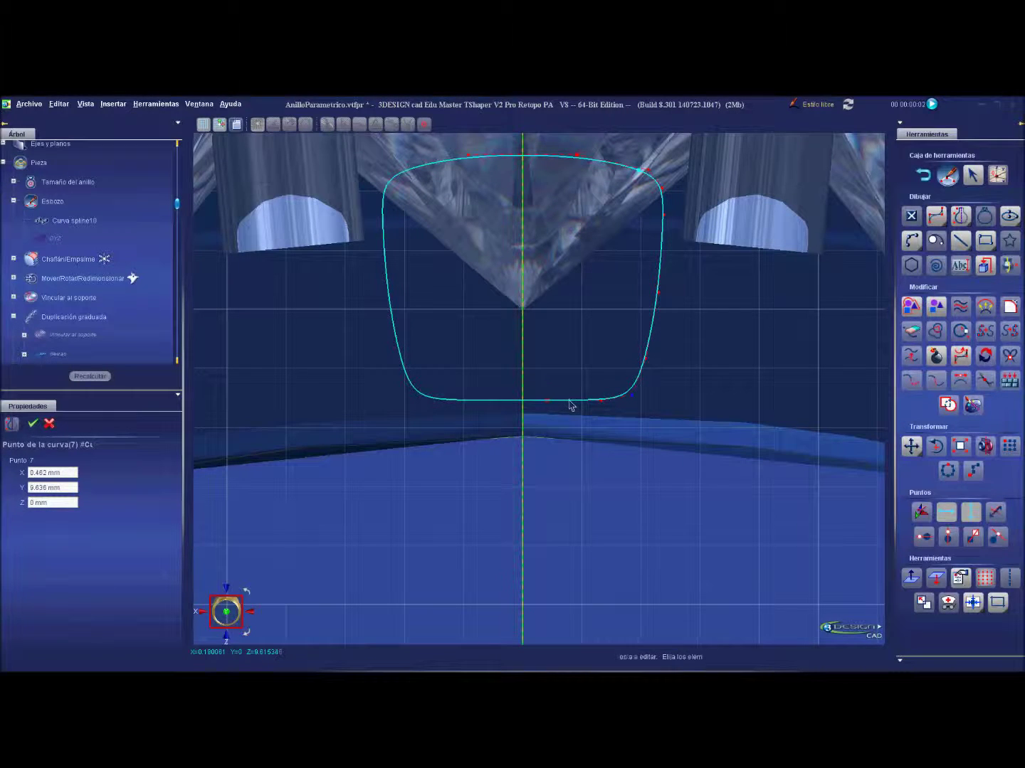
left_click(708, 365)
scroll(708, 365, "down", 3)
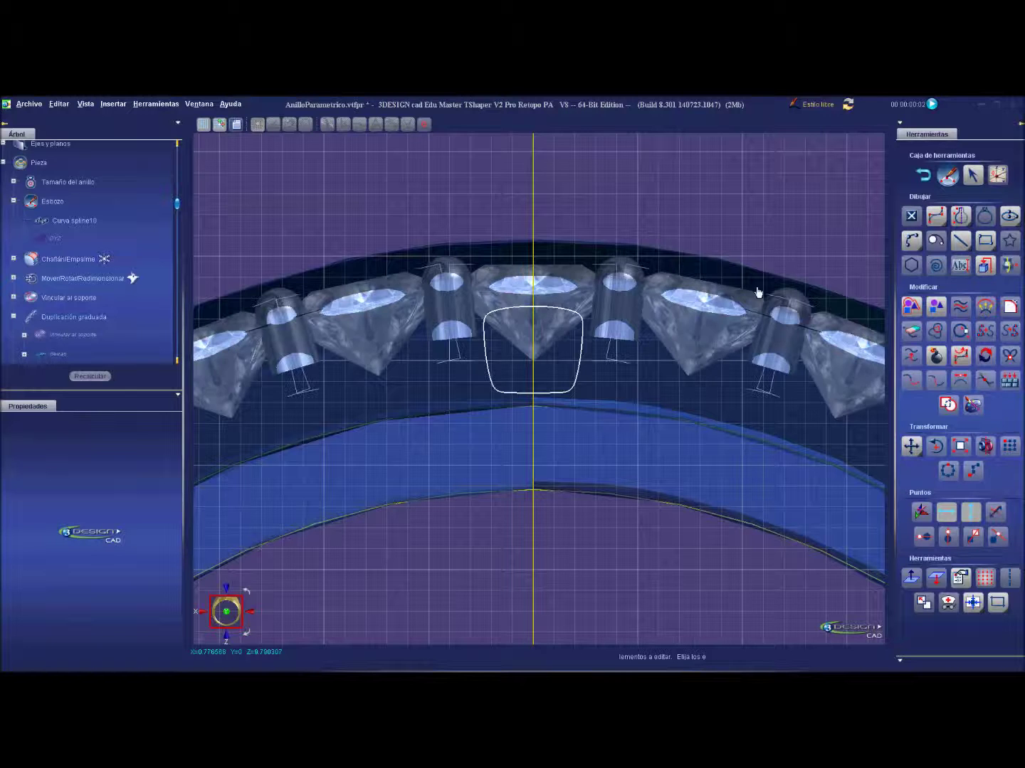
left_click(923, 175)
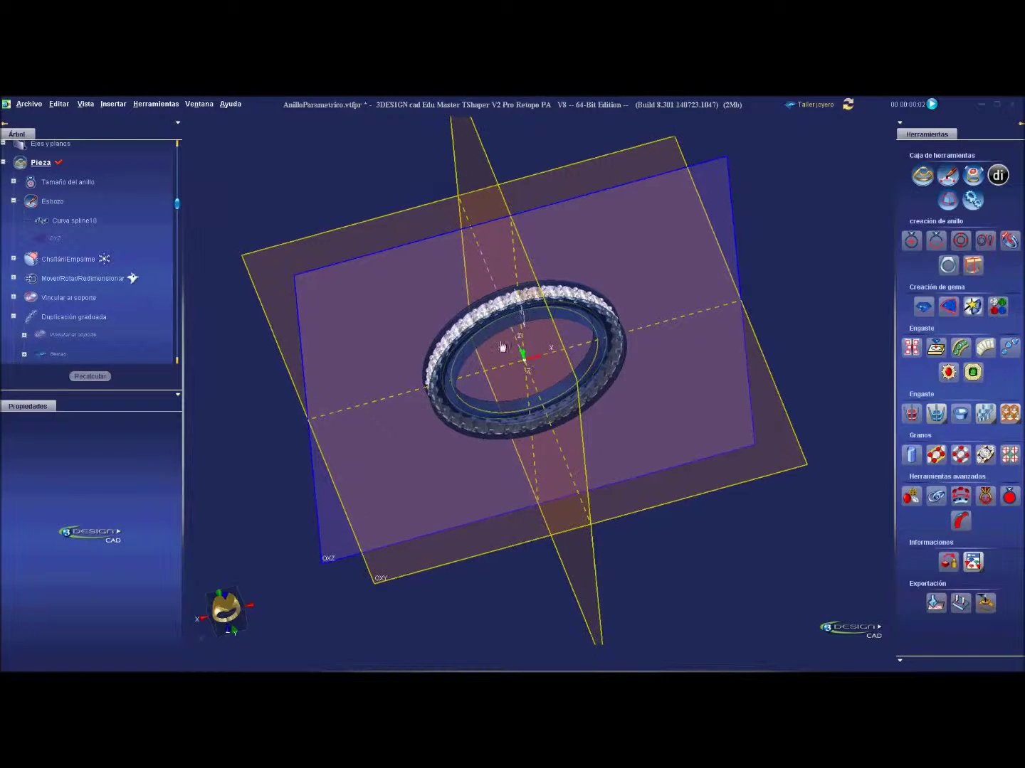
Generate a Corte múltiple gem-seat cut with 1 % top height, viewed from the top.
scroll(542, 474, "up", 5)
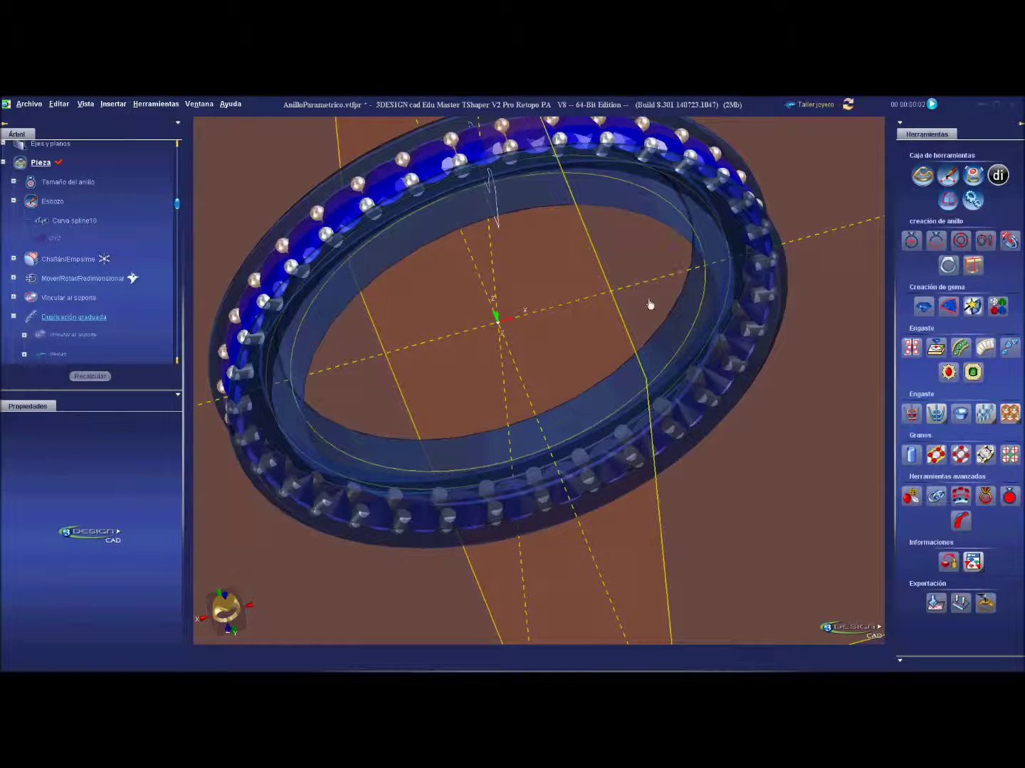
left_click(984, 413)
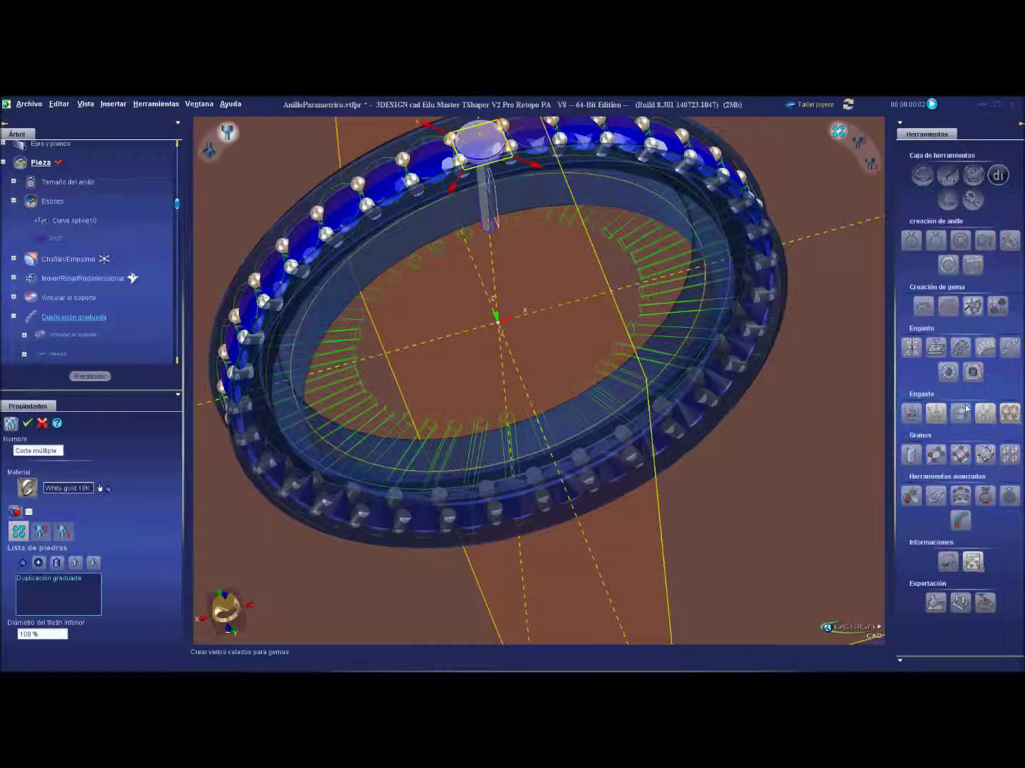
left_click(69, 540)
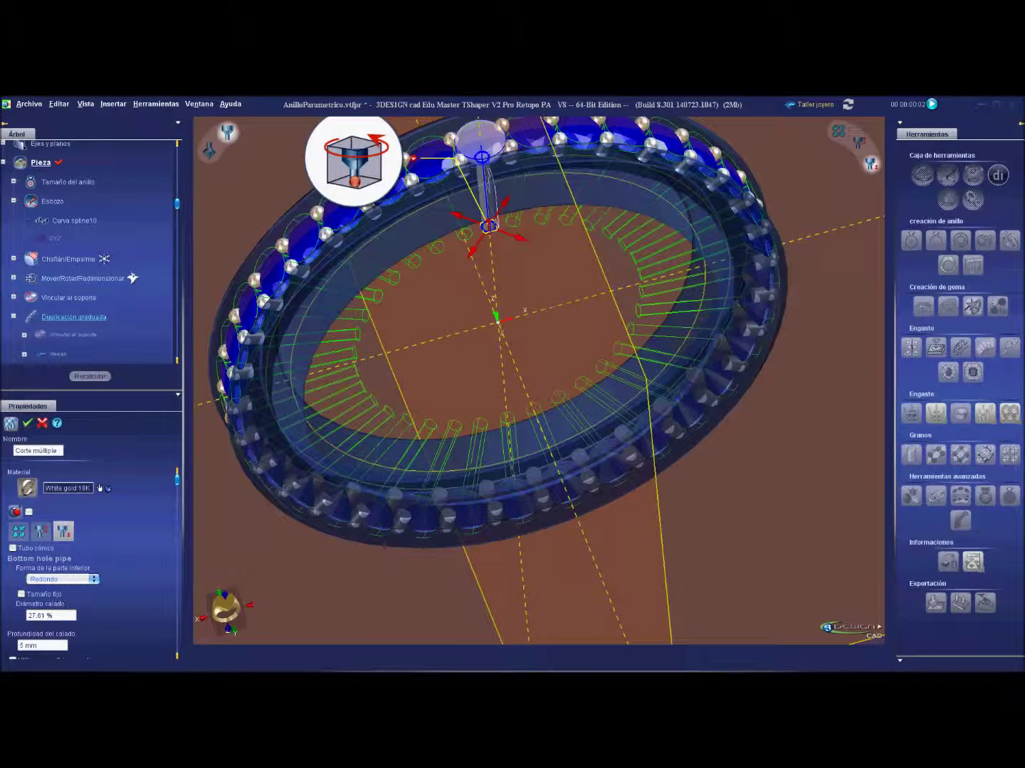
left_click(59, 644)
left_click(41, 531)
double_click(44, 560)
type("1")
left_click(43, 584)
left_click(29, 429)
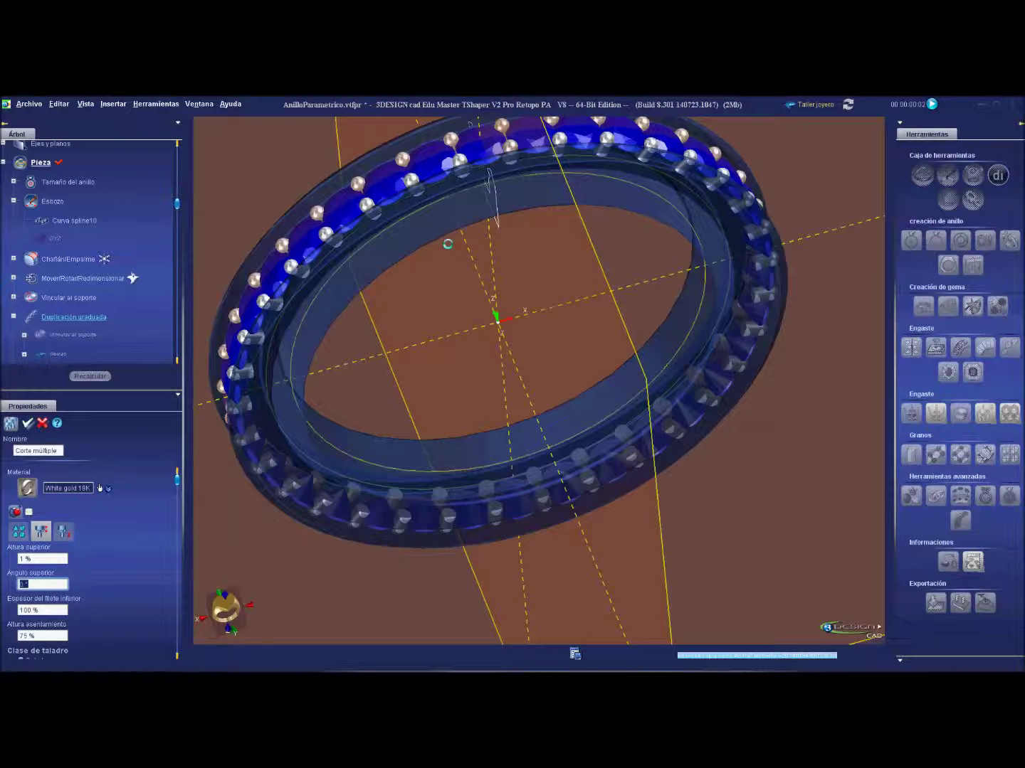
left_click(225, 607)
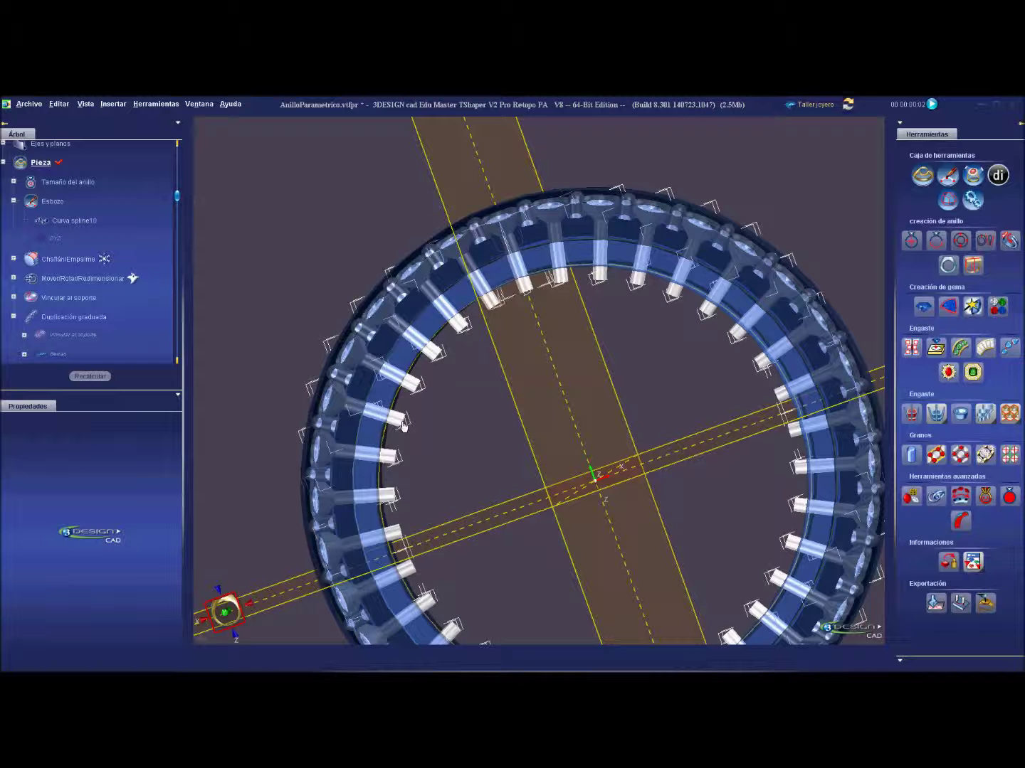
left_click(816, 104)
Apply the first Boolean operation type to the Corte múltiple cutters on the ring.
left_click(919, 463)
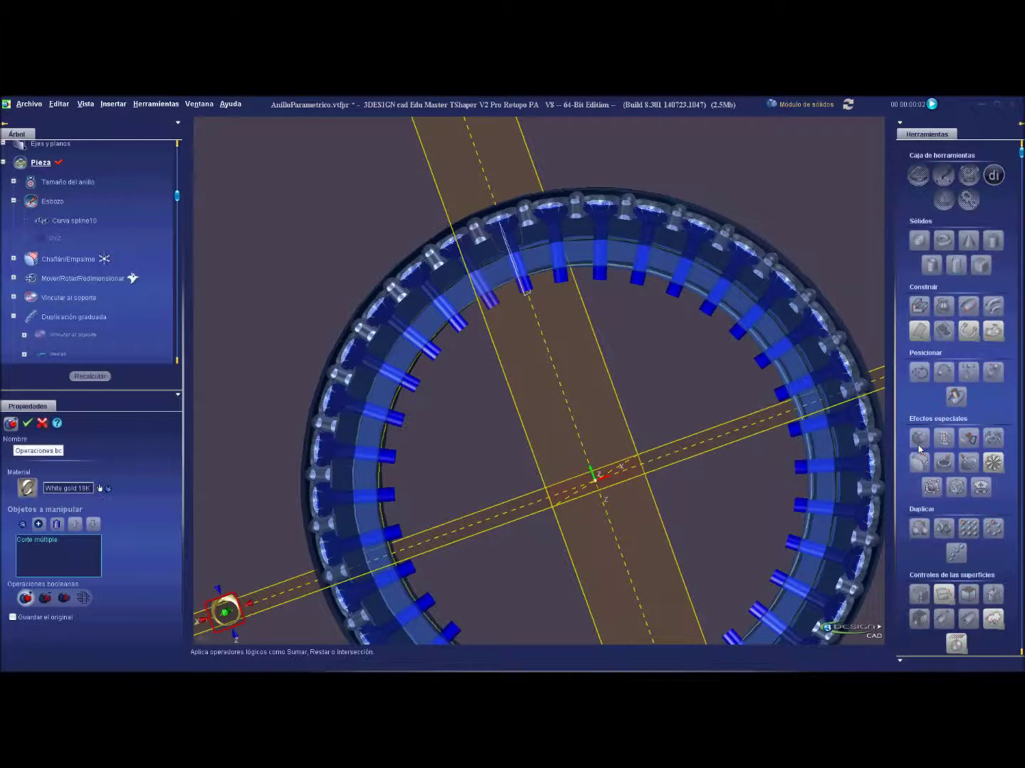
left_click(27, 599)
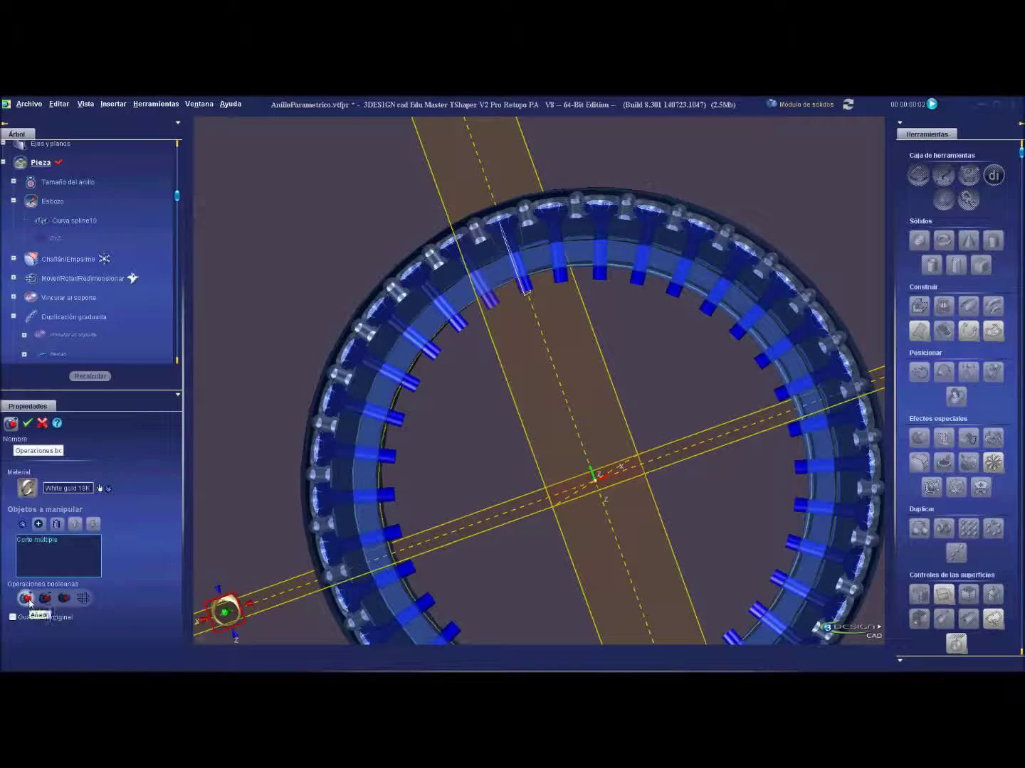
mouse_move(442, 251)
middle_mouse_down()
mouse_move(567, 348)
mouse_move(560, 328)
middle_mouse_up()
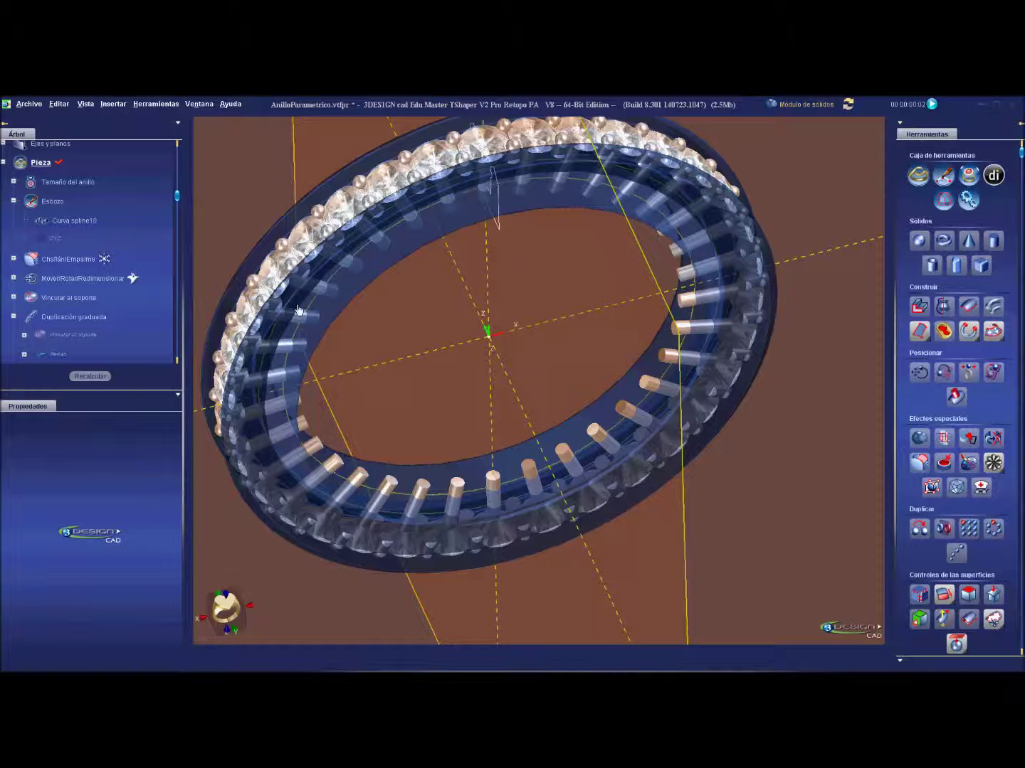
scroll(141, 337, "down", 3)
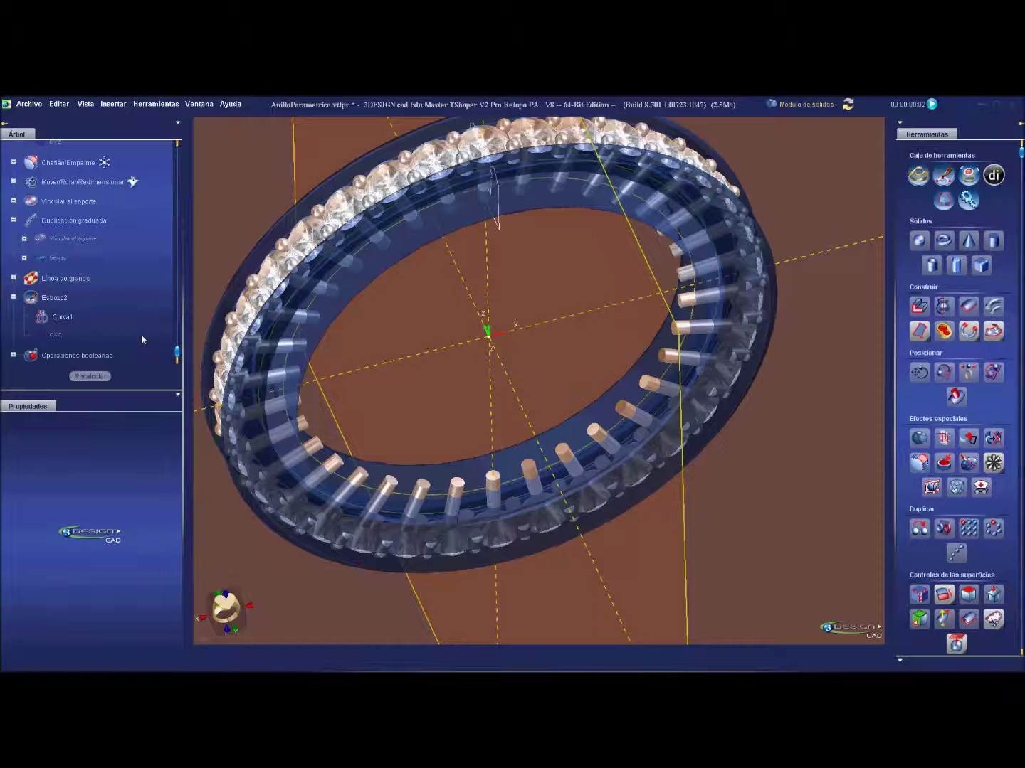
Extrude Curva1 on both sides into a 4.149 mm bar and select it.
mouse_move(498, 356)
middle_mouse_down()
mouse_move(715, 401)
mouse_move(347, 397)
middle_mouse_up()
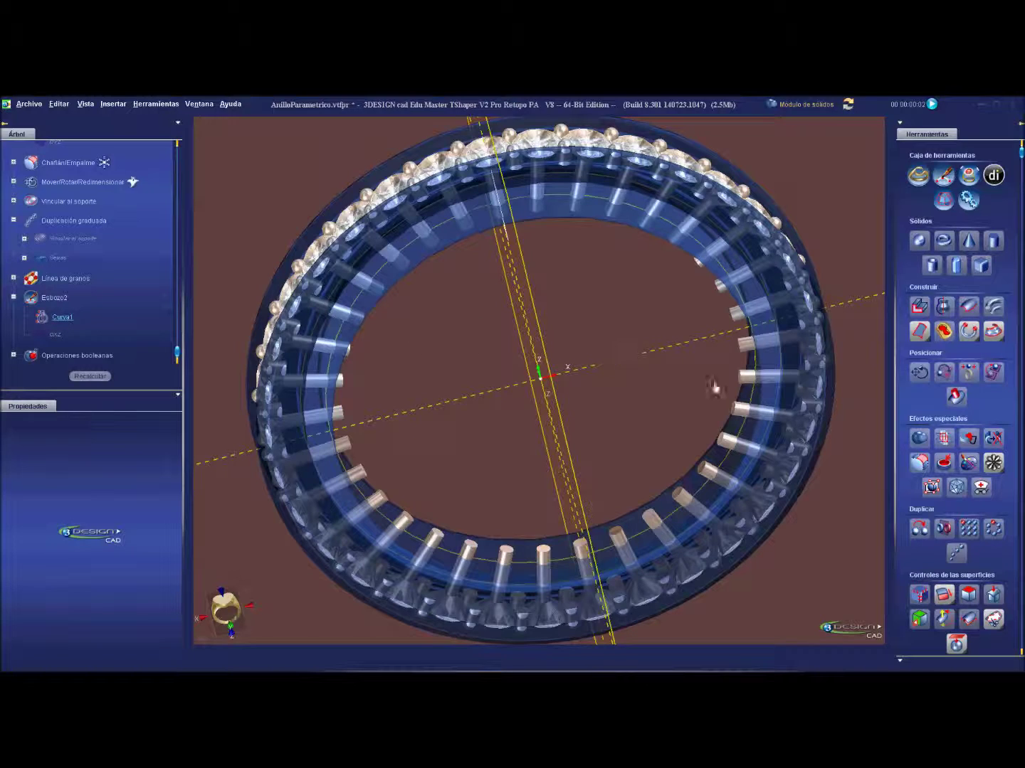
left_click(918, 306)
middle_click_drag(699, 322, 655, 356)
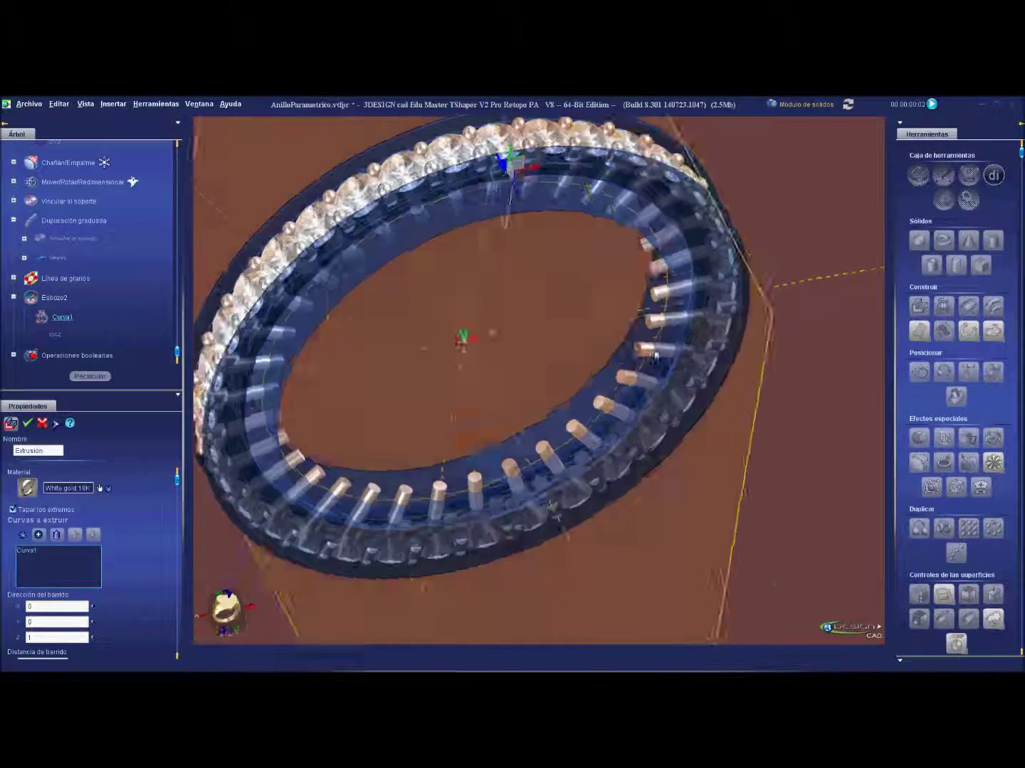
middle_click_drag(493, 332, 544, 255)
left_click_drag(500, 206, 532, 226)
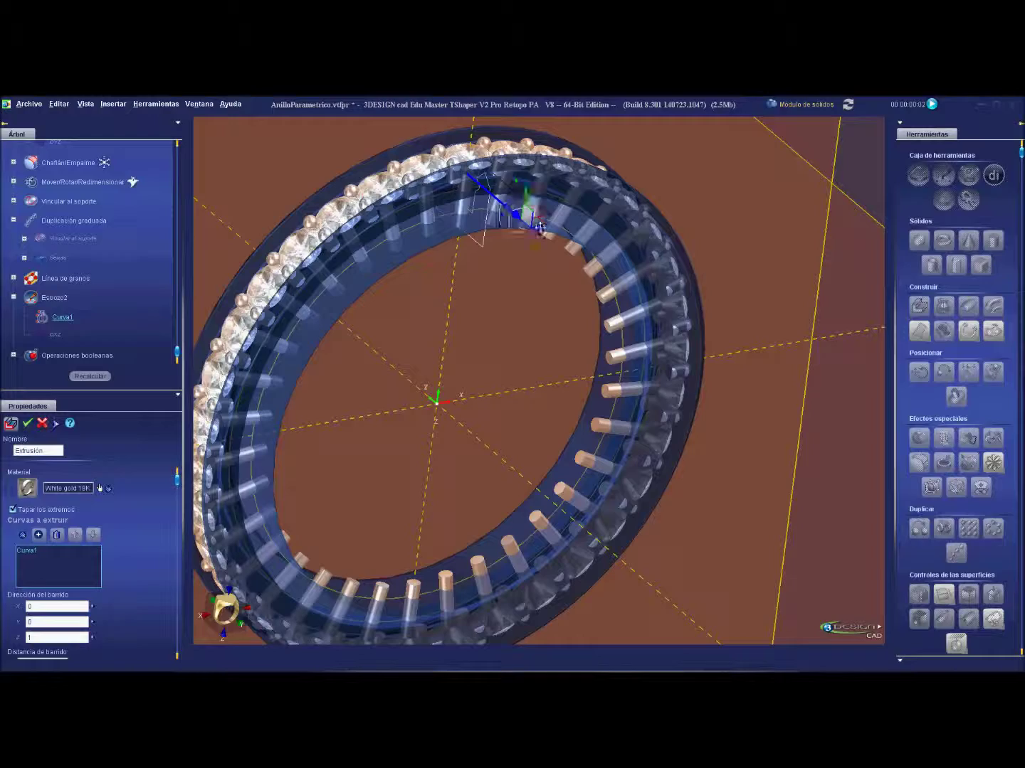
scroll(47, 639, "down", 2)
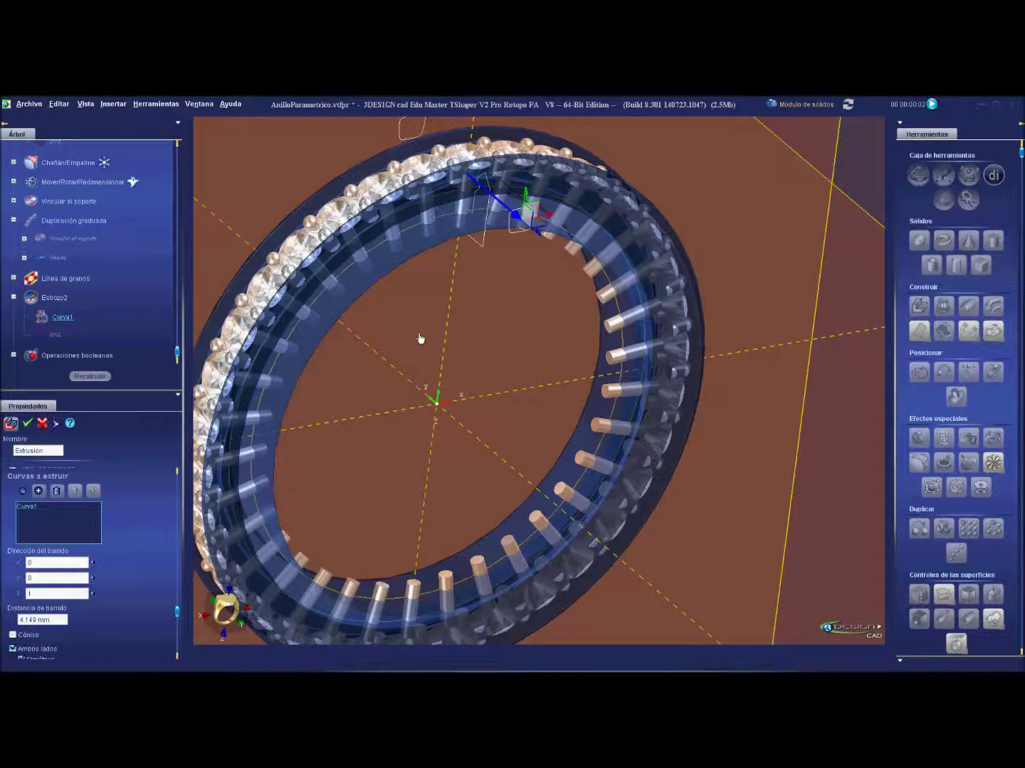
right_click(420, 339)
mouse_move(420, 339)
middle_mouse_down()
mouse_move(434, 288)
mouse_move(474, 342)
middle_mouse_up()
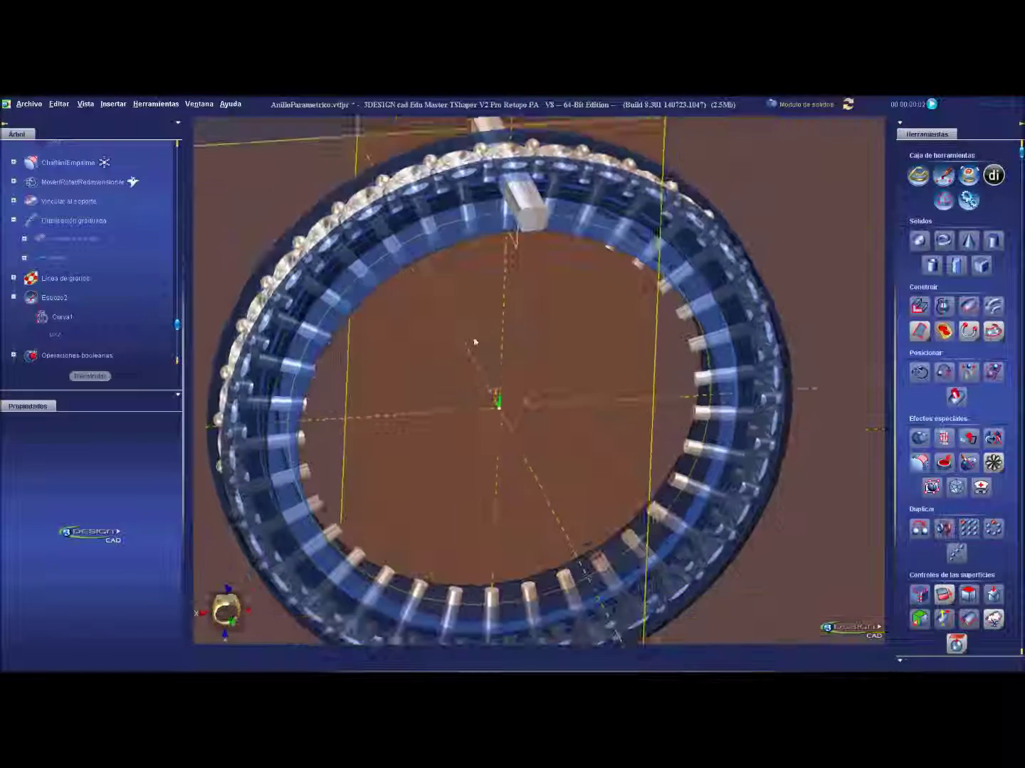
left_click(72, 202)
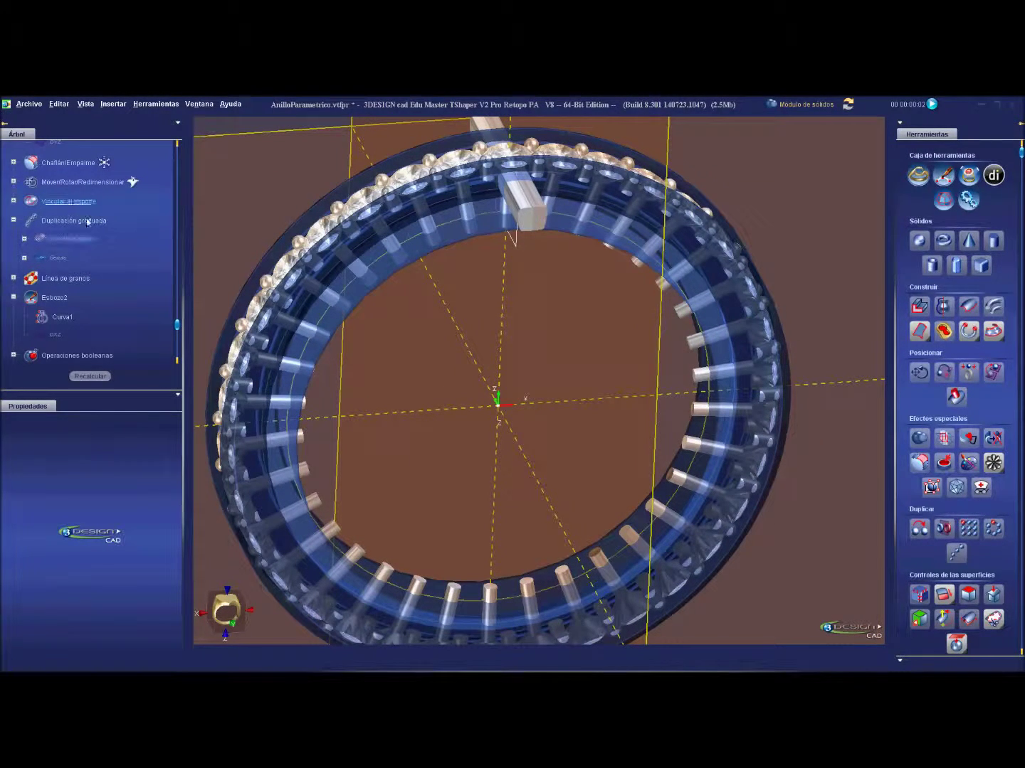
left_click(530, 228)
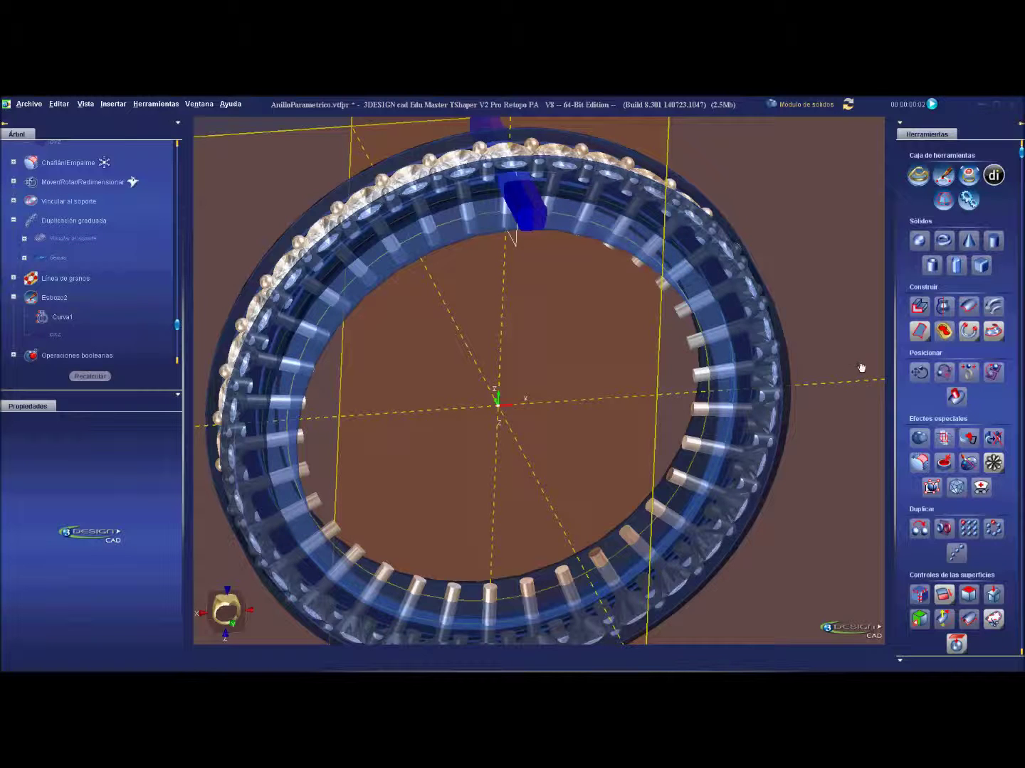
left_click(947, 377)
Raise the bar's final position to Z 0.2 mm and save the project.
double_click(43, 613)
type("0.2")
key("Tab")
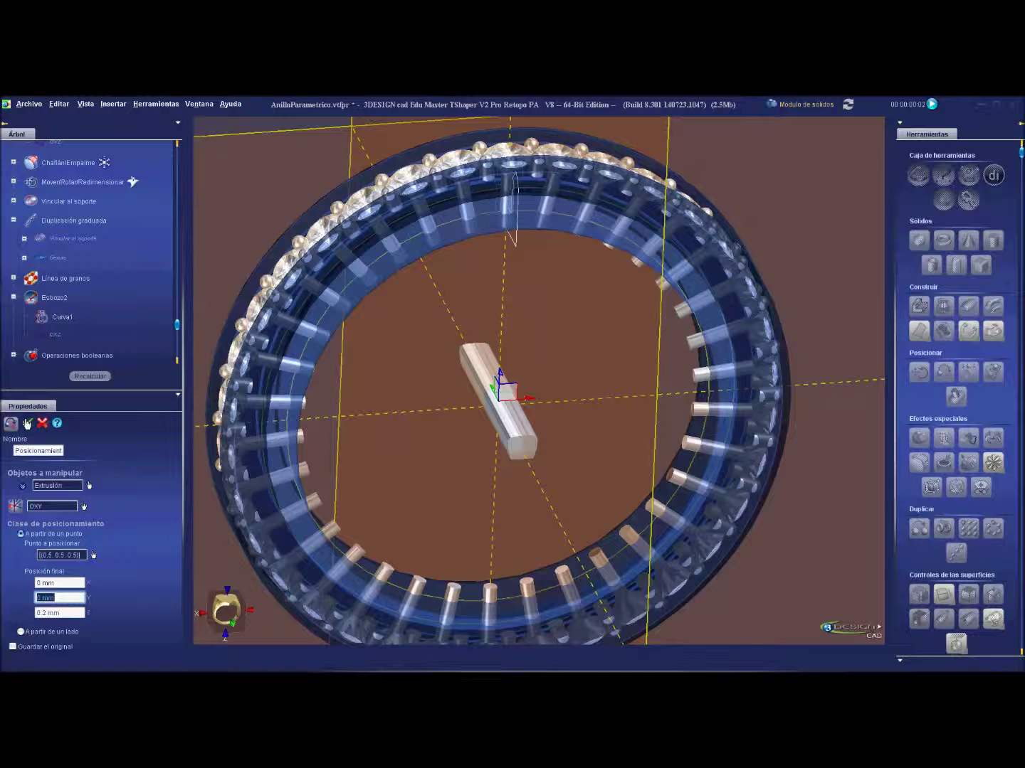
key("Return")
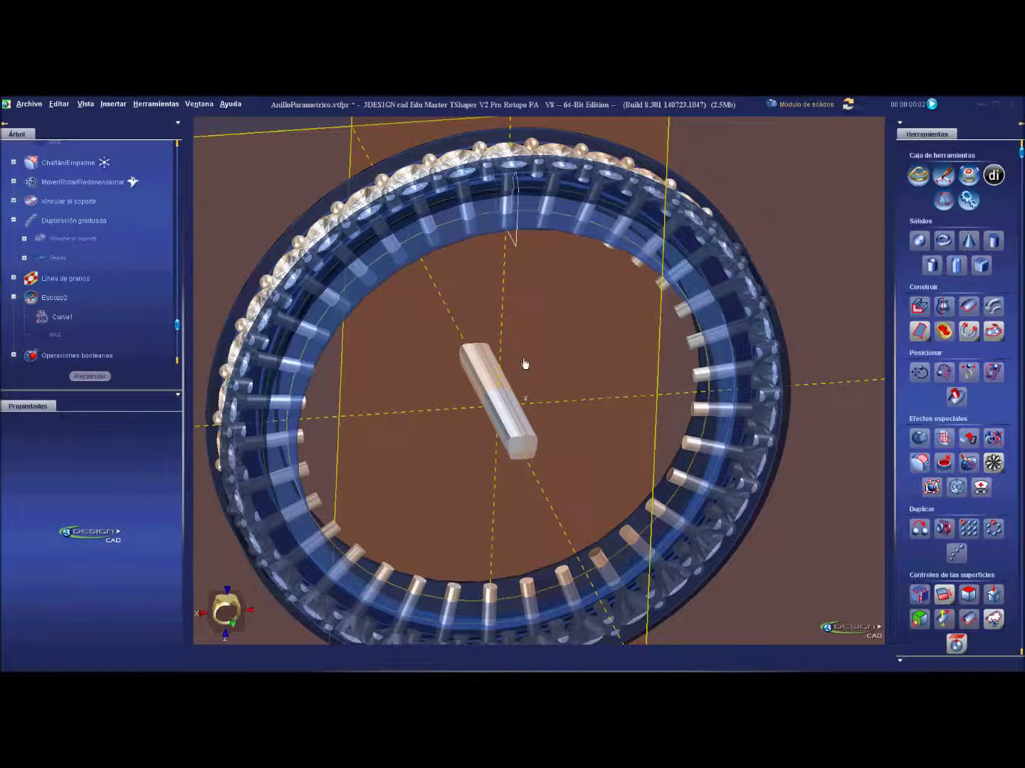
key("ctrl+s")
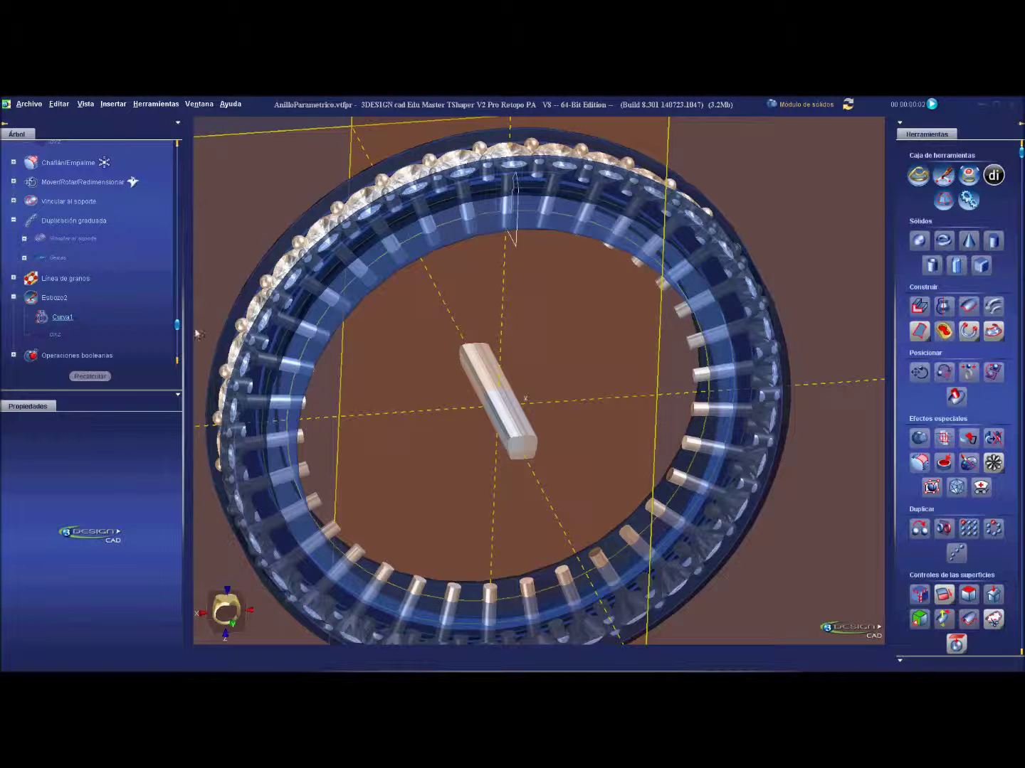
left_click(520, 430)
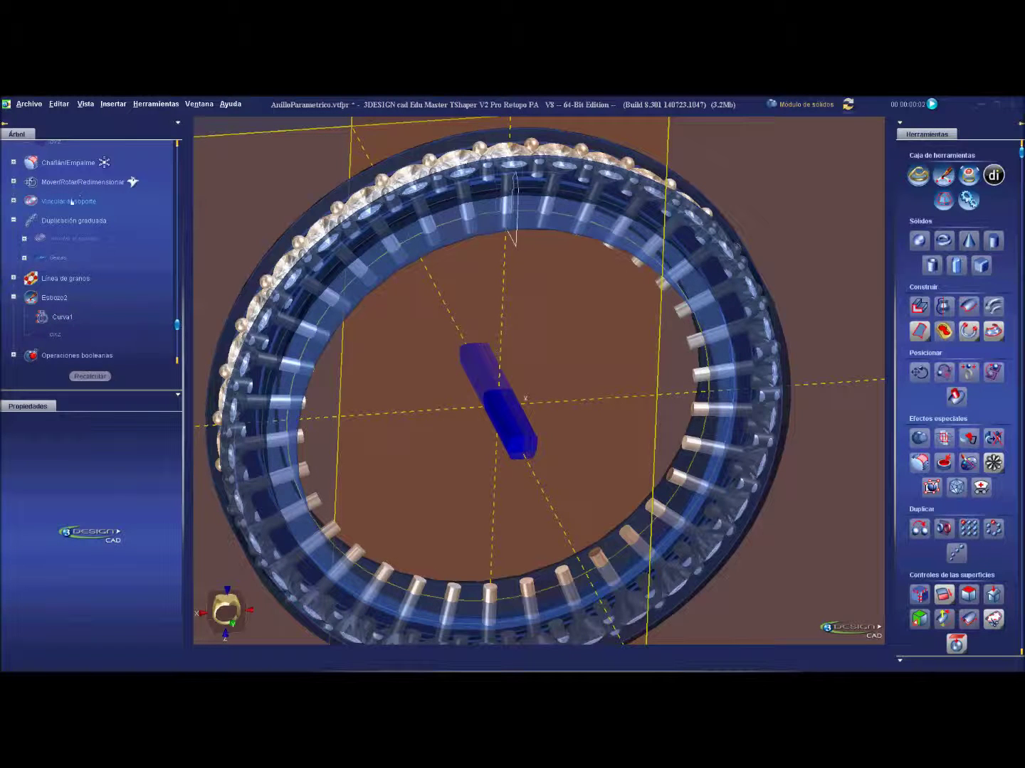
Repeat the bar around the ring with graded duplication at 1.7 mm reference spacing.
left_click(956, 552)
left_click(71, 597)
left_click(52, 451)
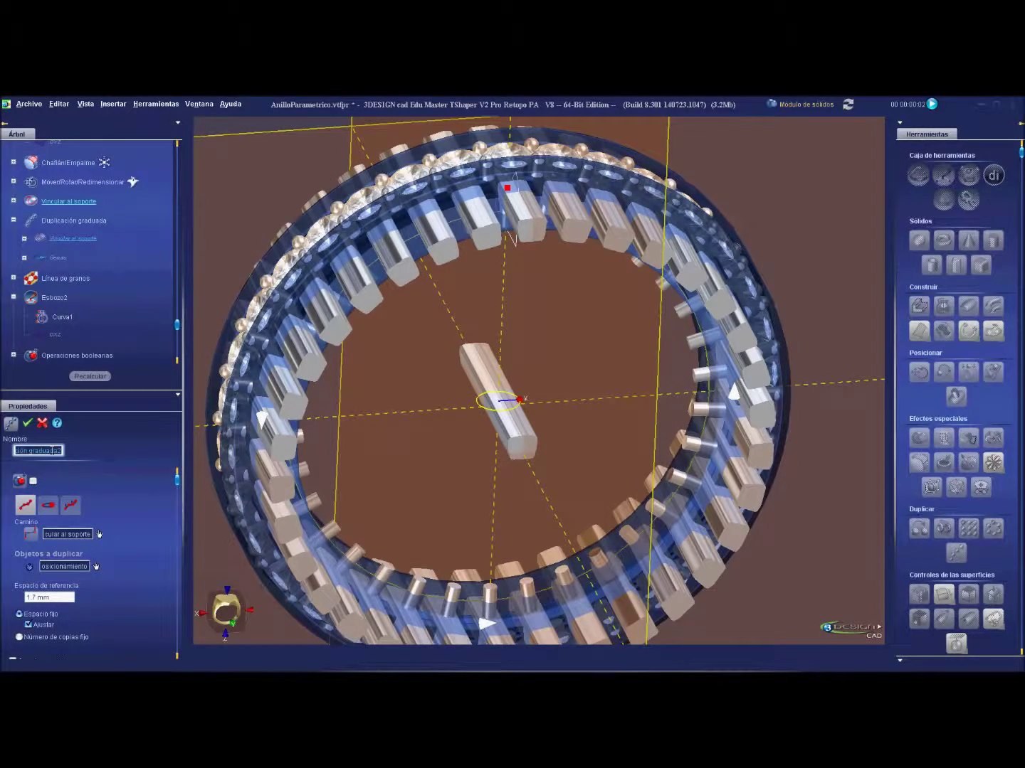
mouse_move(496, 437)
middle_mouse_down()
mouse_move(587, 401)
mouse_move(560, 407)
mouse_move(633, 425)
middle_mouse_up()
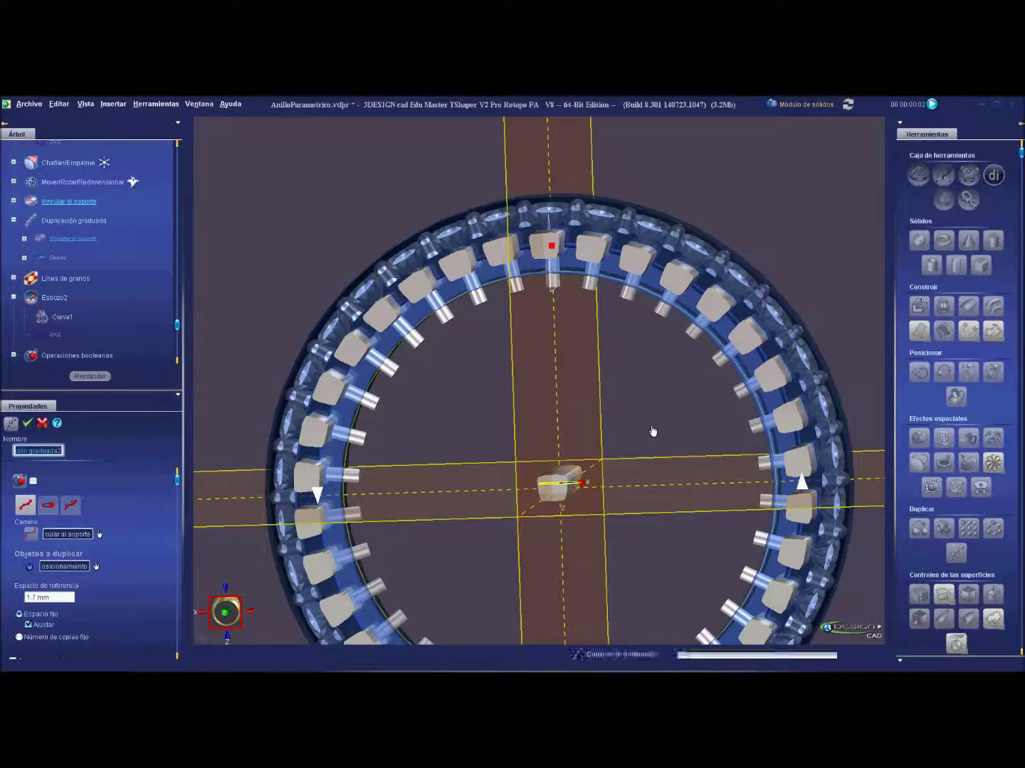
key("Return")
mouse_move(578, 266)
middle_mouse_down()
mouse_move(542, 210)
mouse_move(648, 418)
mouse_move(644, 460)
middle_mouse_up()
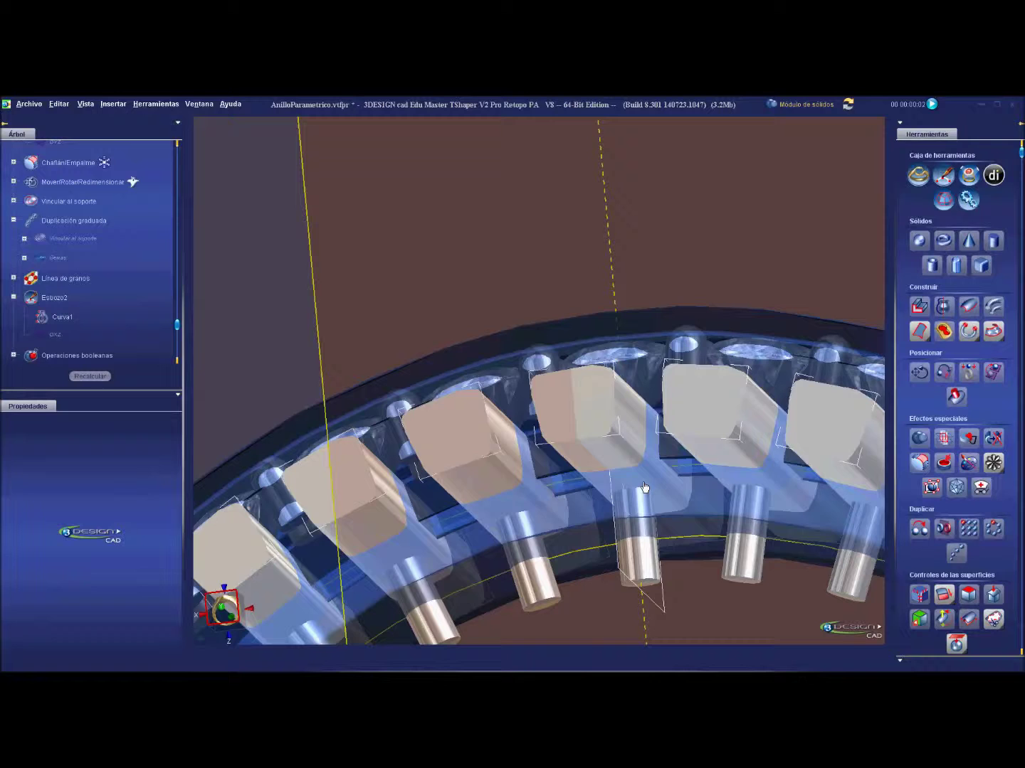
scroll(155, 314, "down", 1)
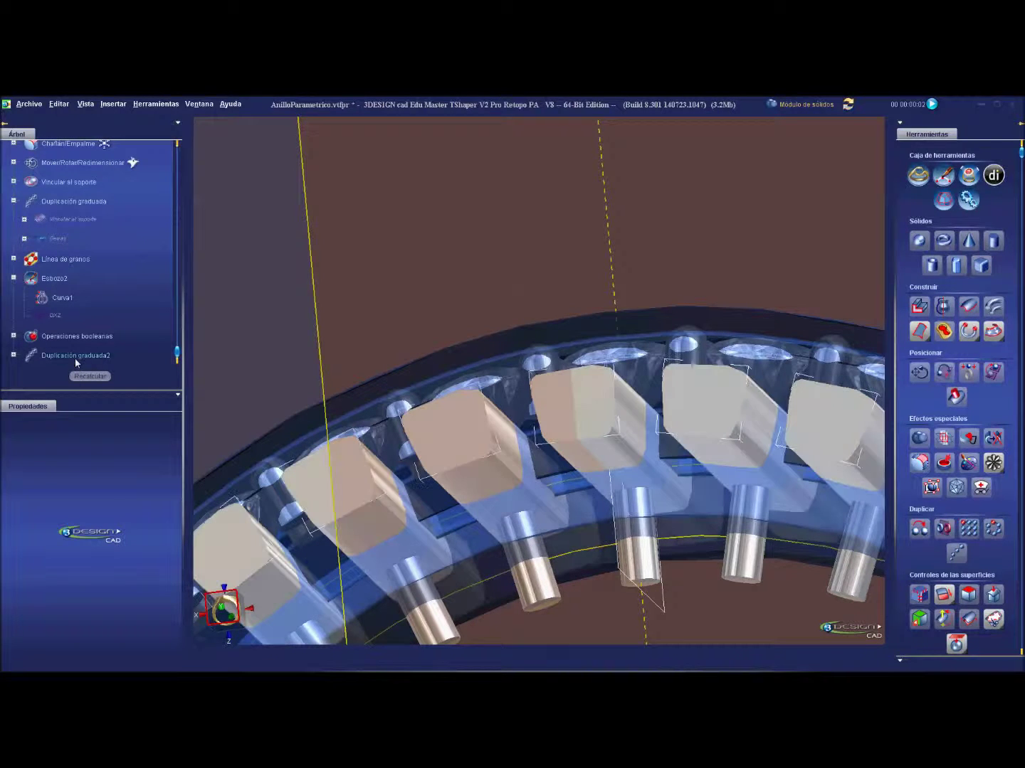
Clear the Posicionamiento final Z value and recalculate the ring.
left_click(13, 354)
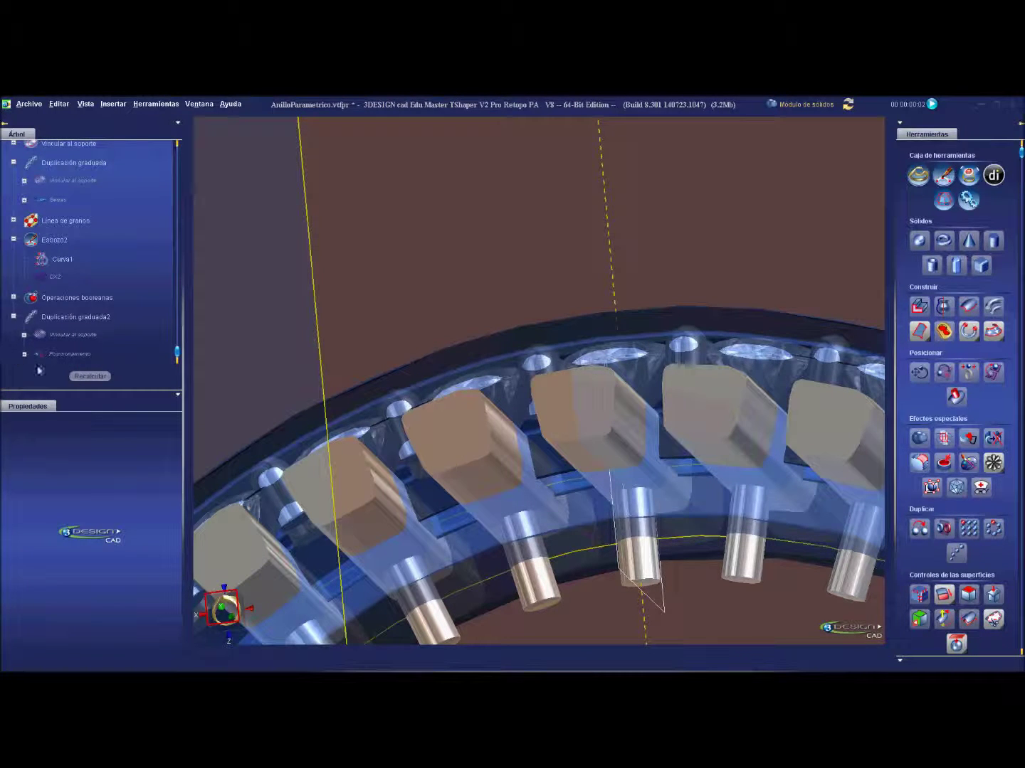
double_click(72, 354)
scroll(562, 499, "down", 2)
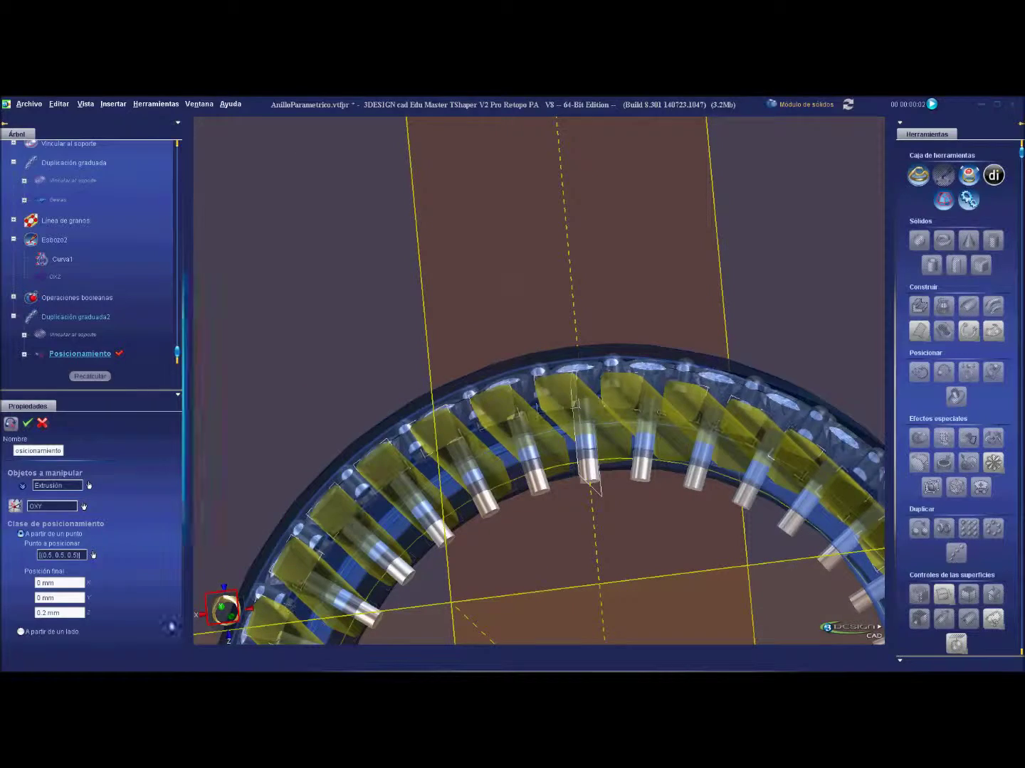
triple_click(76, 611)
key("BackSpace")
key("Return")
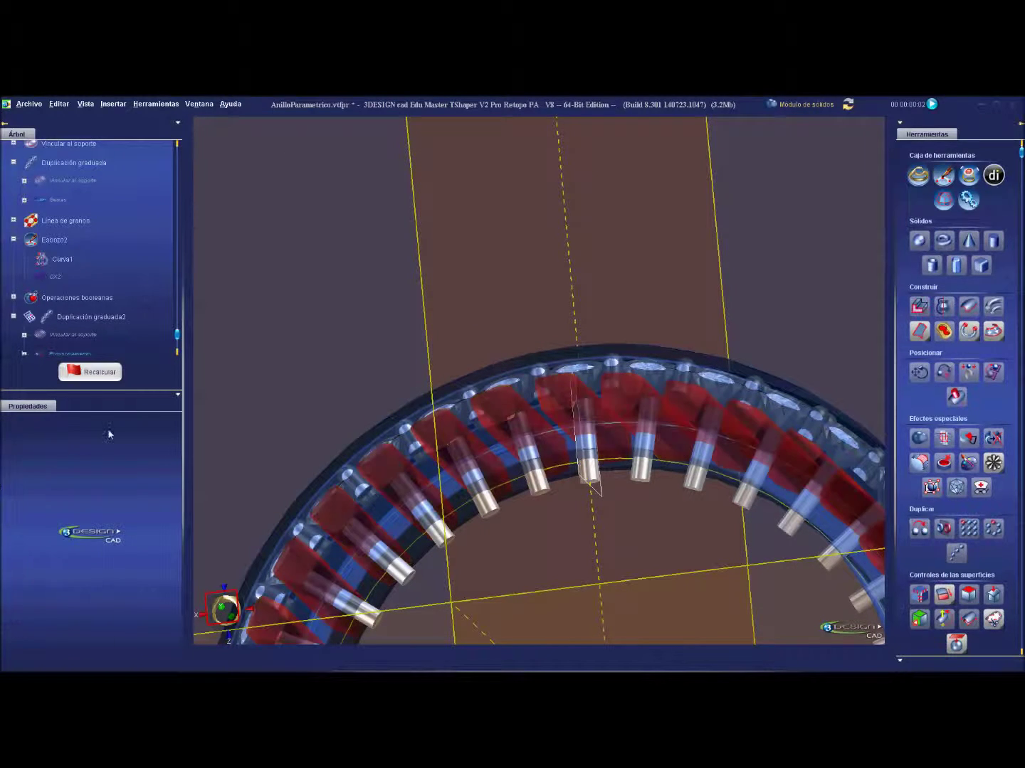
left_click(90, 376)
scroll(574, 424, "up", 2)
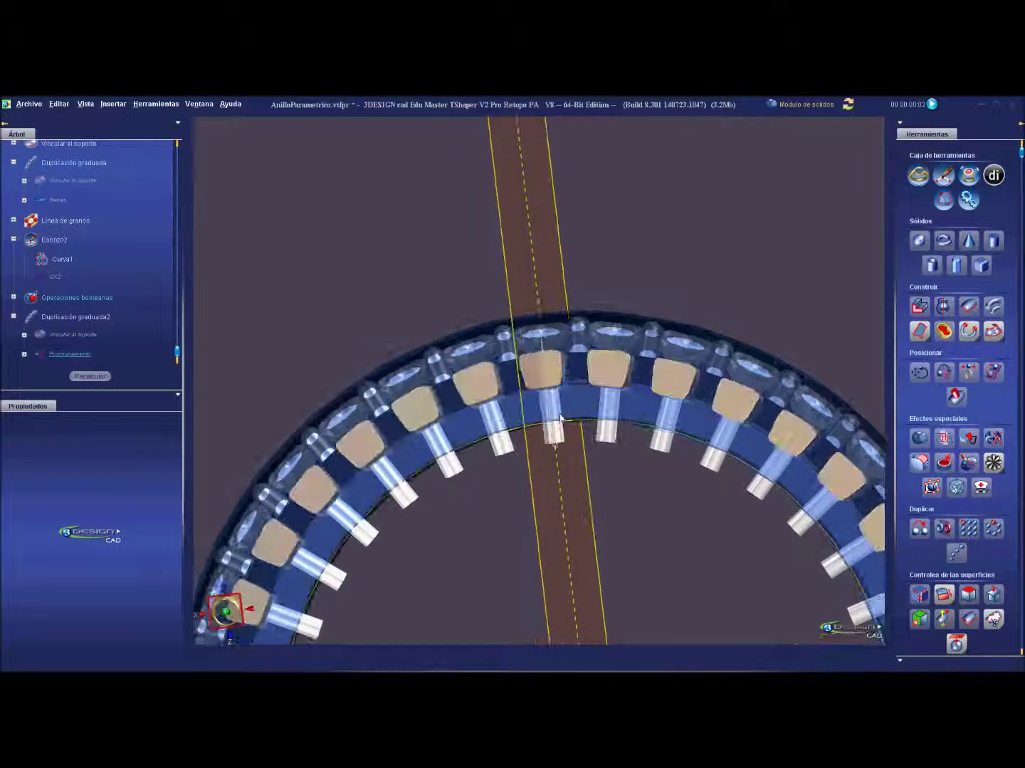
Re-confirm the Posicionamiento settings twice and recalculate the model.
double_click(71, 356)
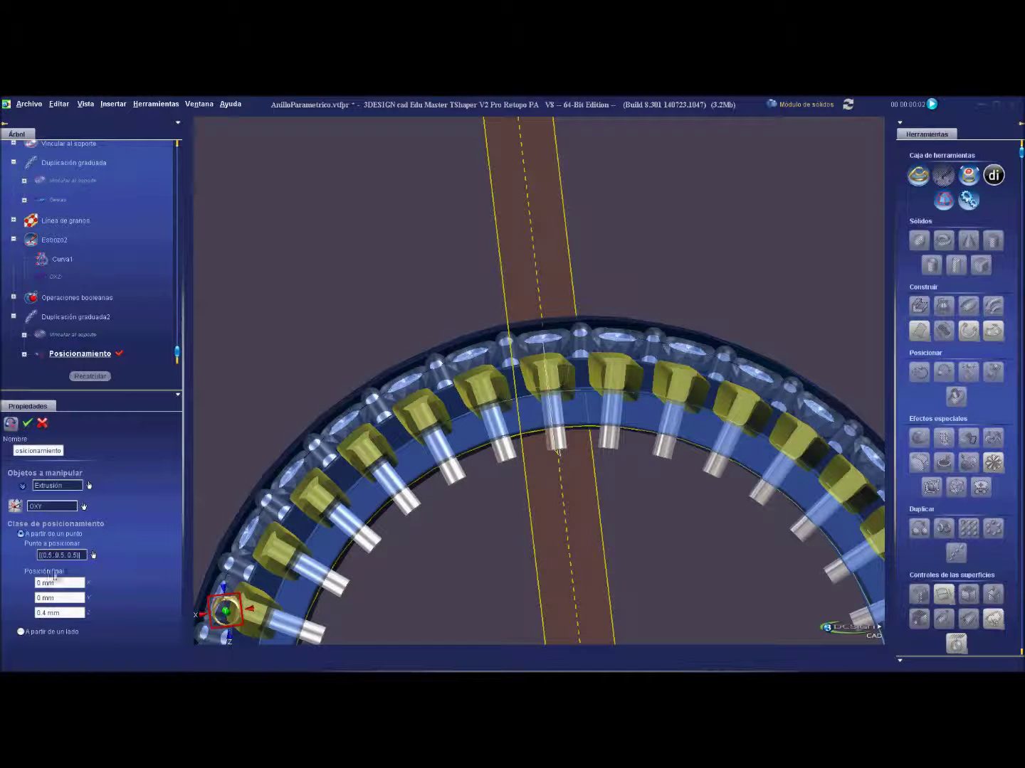
key("Return")
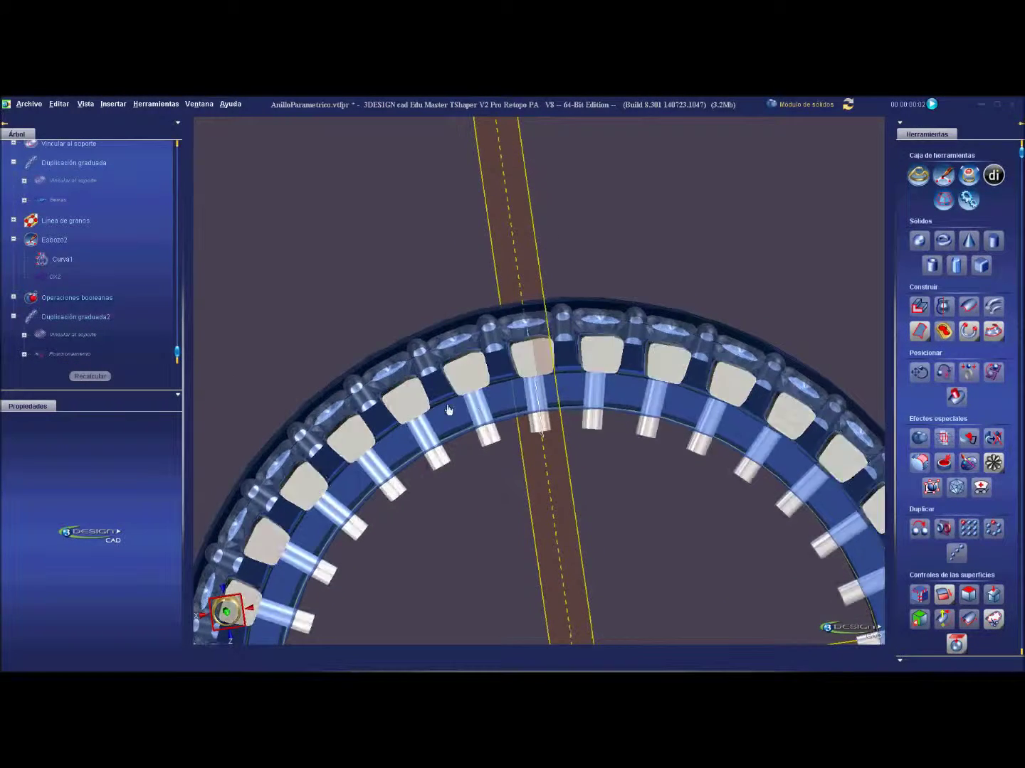
double_click(72, 355)
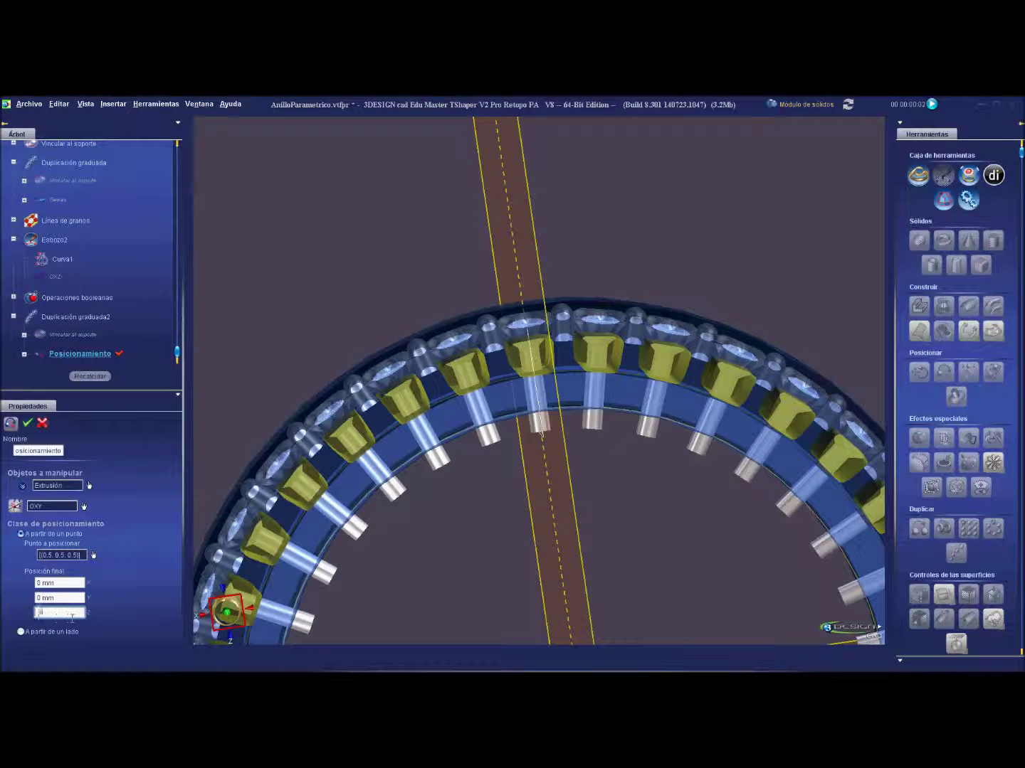
key("Return")
left_click(99, 378)
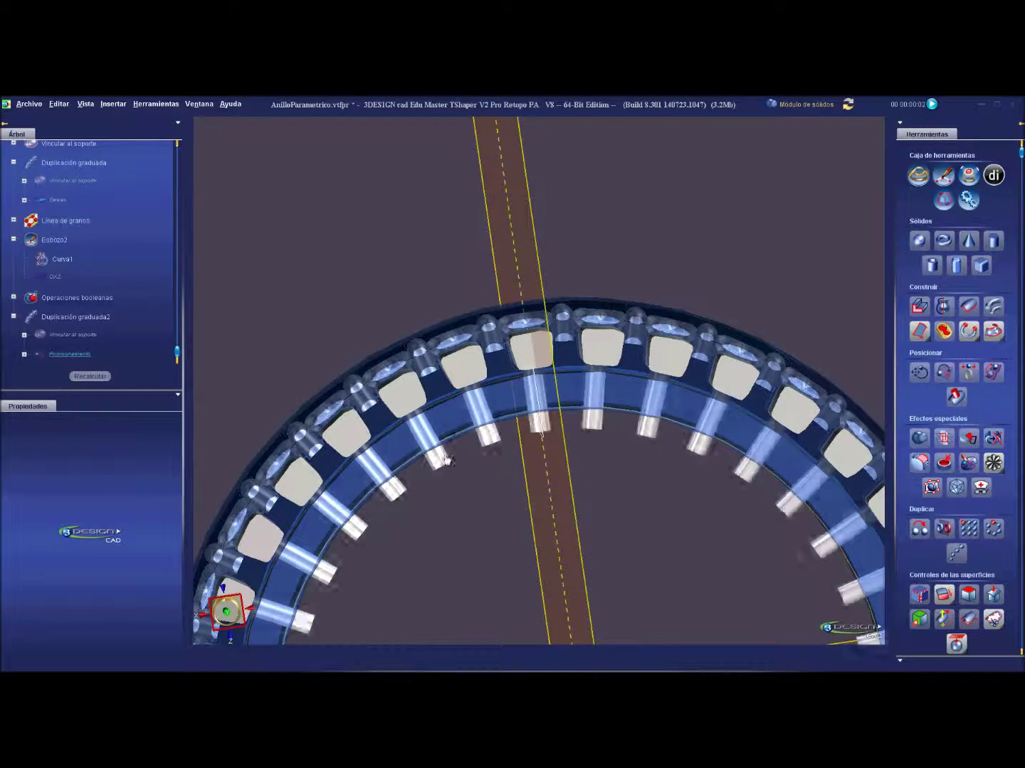
scroll(598, 498, "up", 2)
middle_click_drag(616, 506, 600, 514)
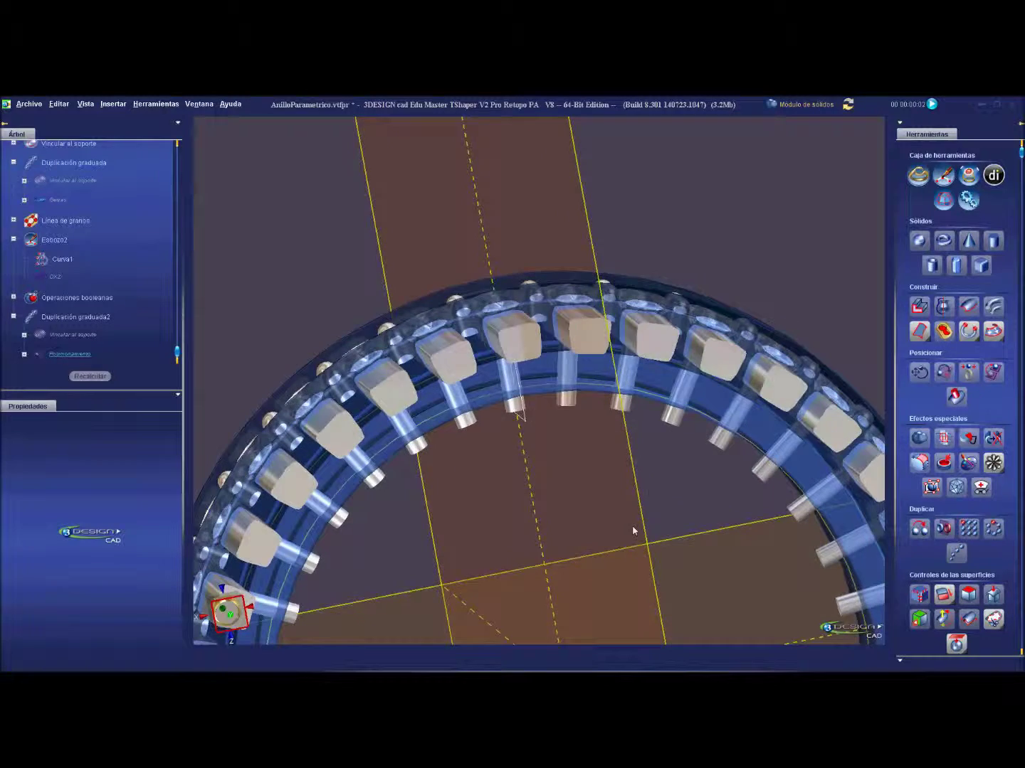
Set a new final Z offset so the cubes sit within the band, viewed from above.
double_click(74, 355)
triple_click(69, 613)
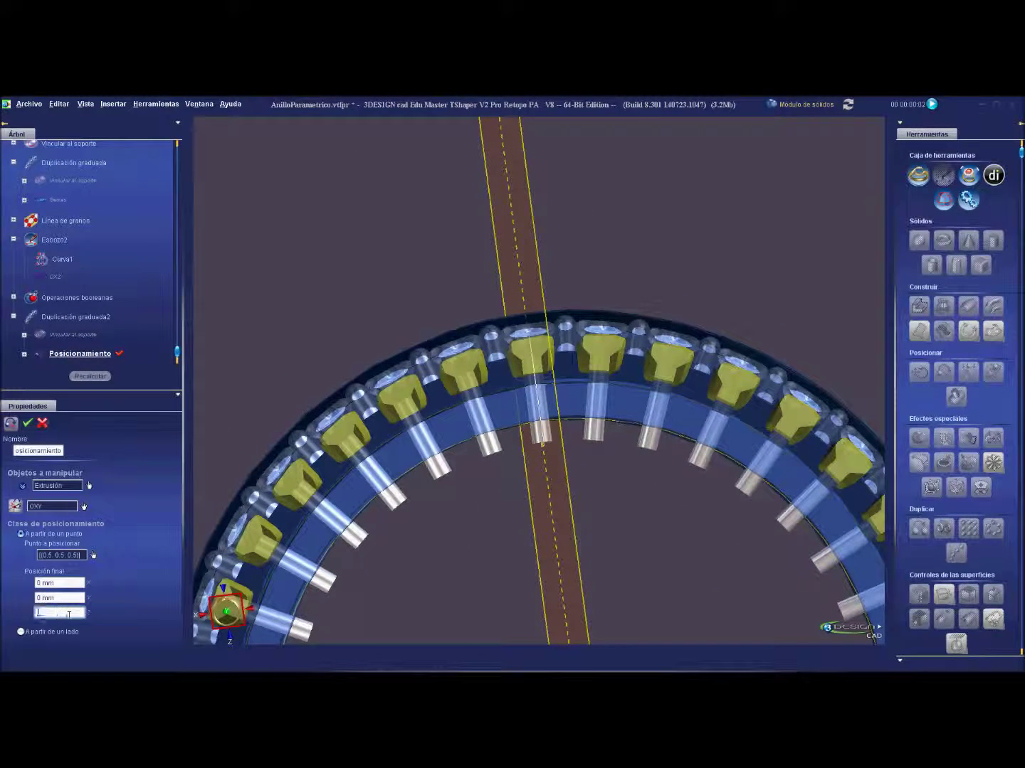
type("8")
key("Return")
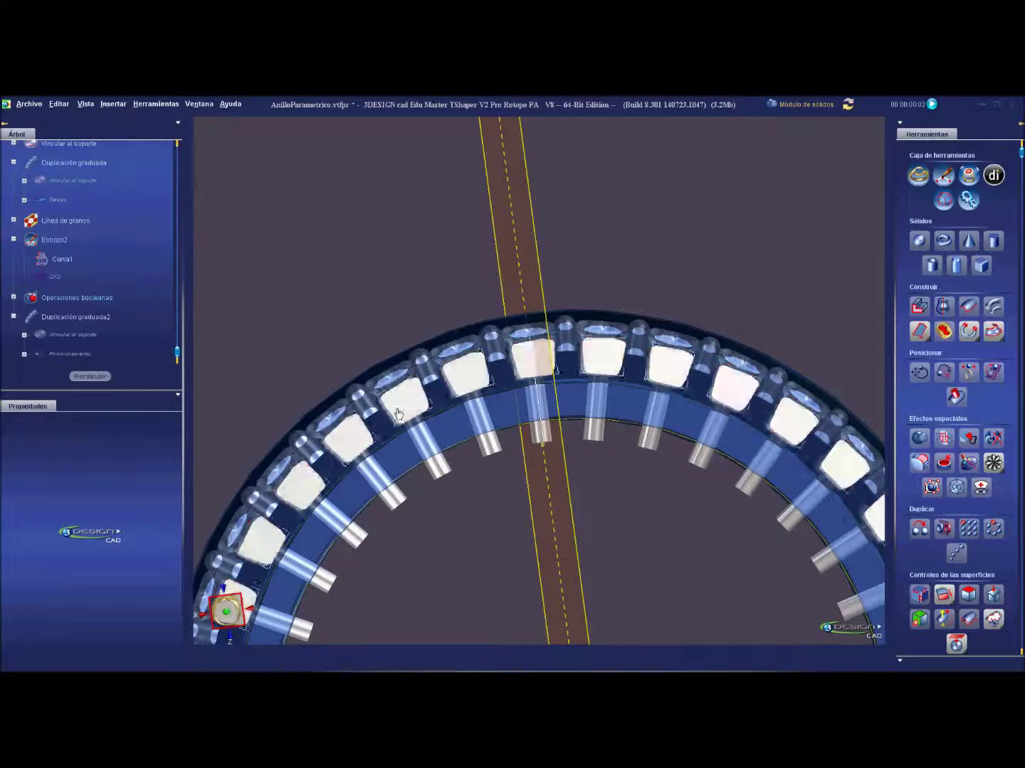
middle_click_drag(302, 384, 503, 450)
scroll(503, 449, "down", 2)
scroll(503, 450, "down", 5)
middle_click_drag(562, 531, 769, 456)
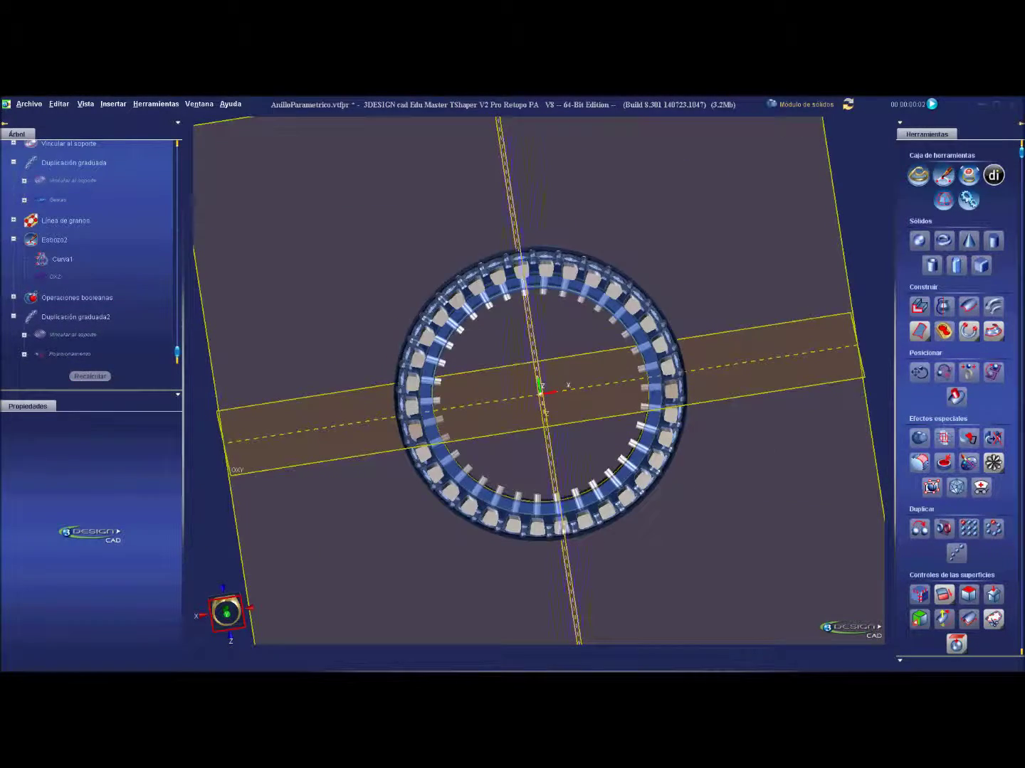
Unhide the Chaflán/Empalme ring body so the gold band renders solid again.
middle_click_drag(775, 392, 670, 404)
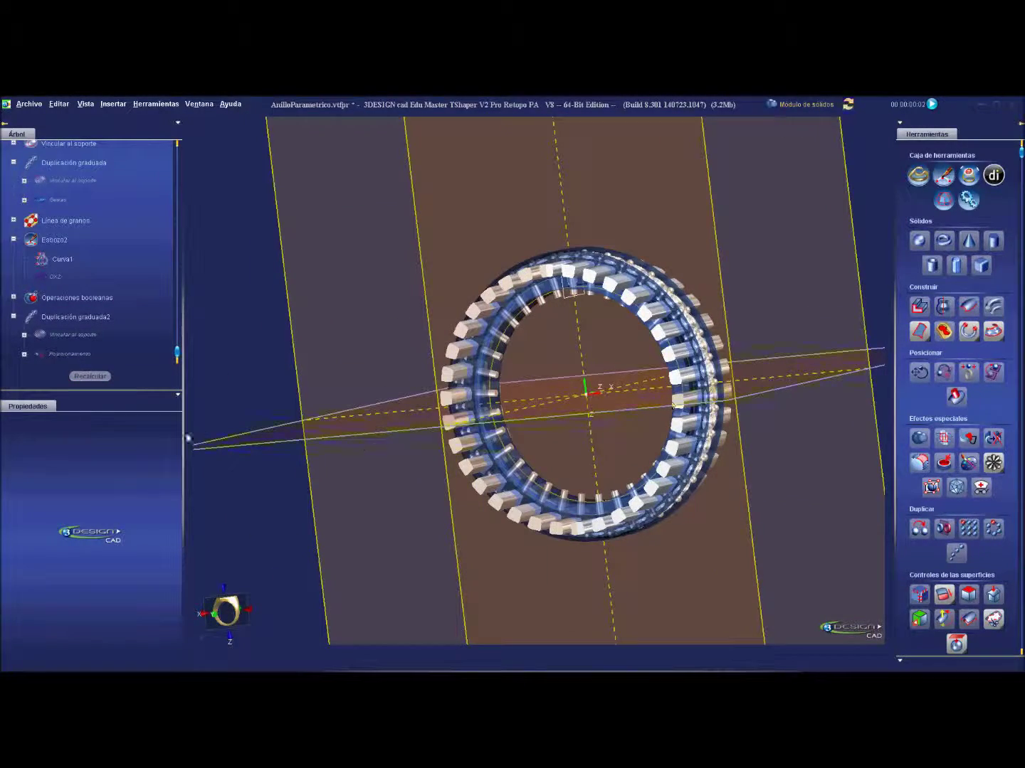
scroll(95, 289, "up", 5)
right_click(93, 288)
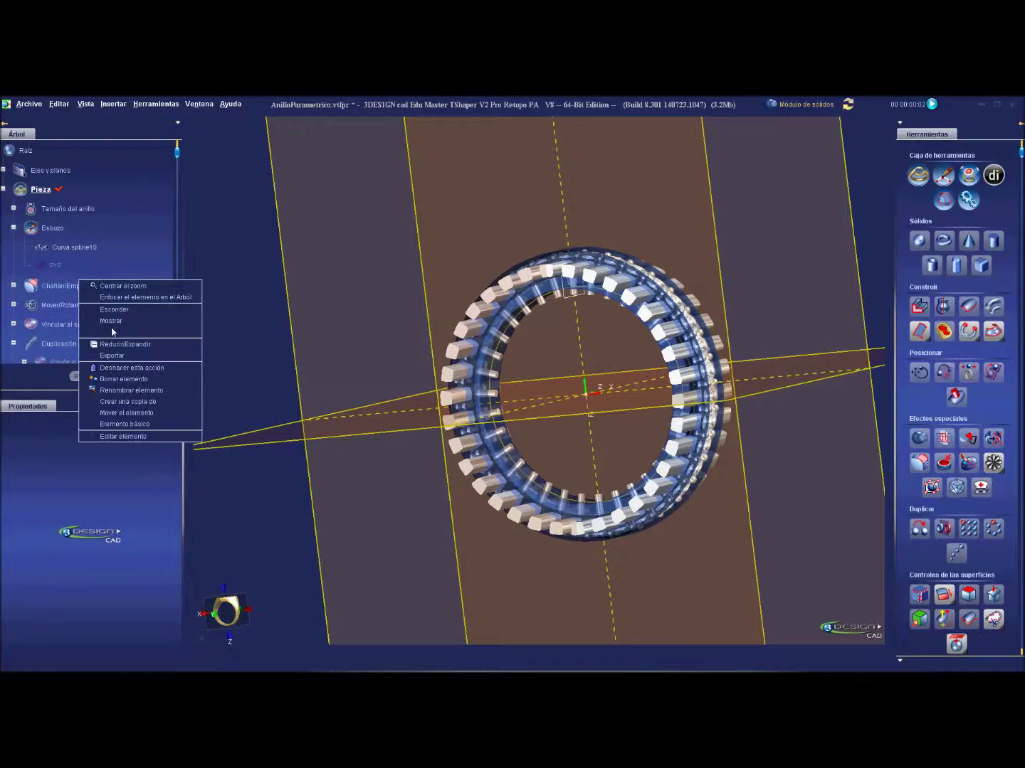
left_click(111, 322)
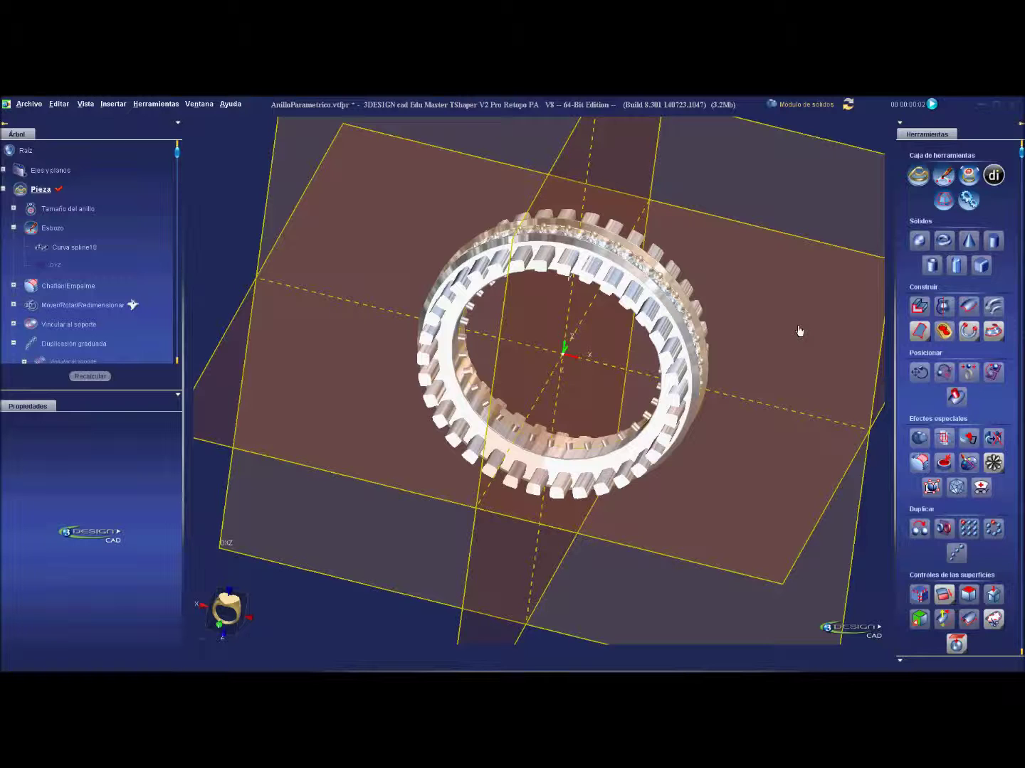
Unite the outer row of cube teeth into one solid.
left_click(674, 349)
left_click(919, 438)
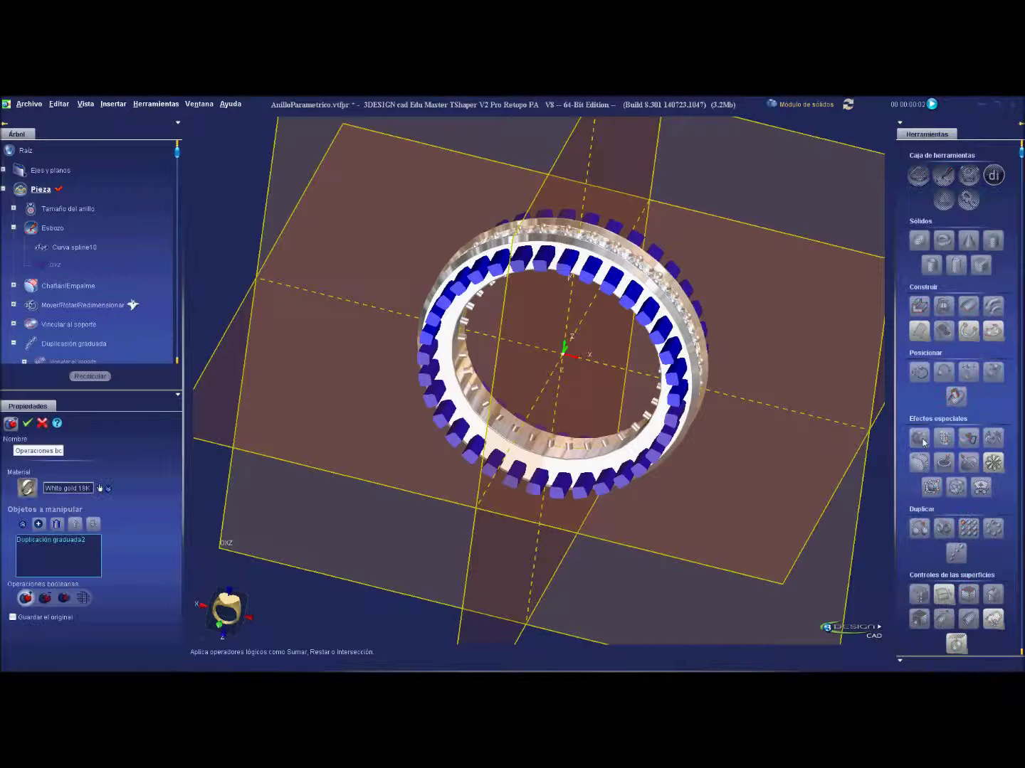
left_click(28, 422)
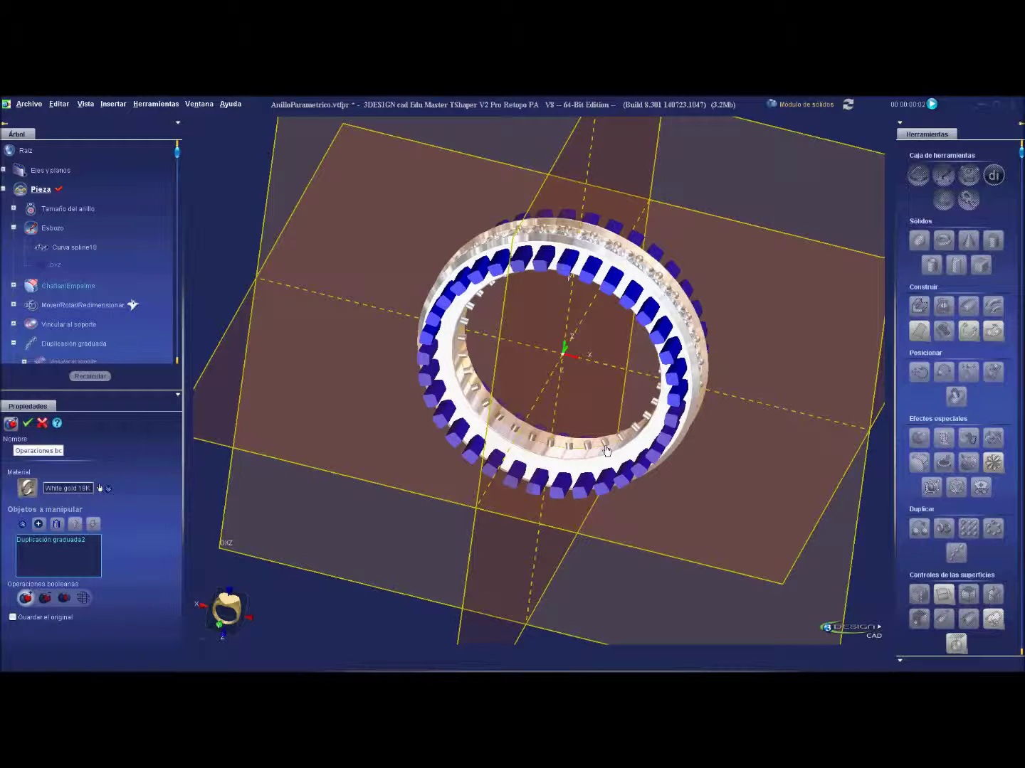
scroll(648, 326, "up", 3)
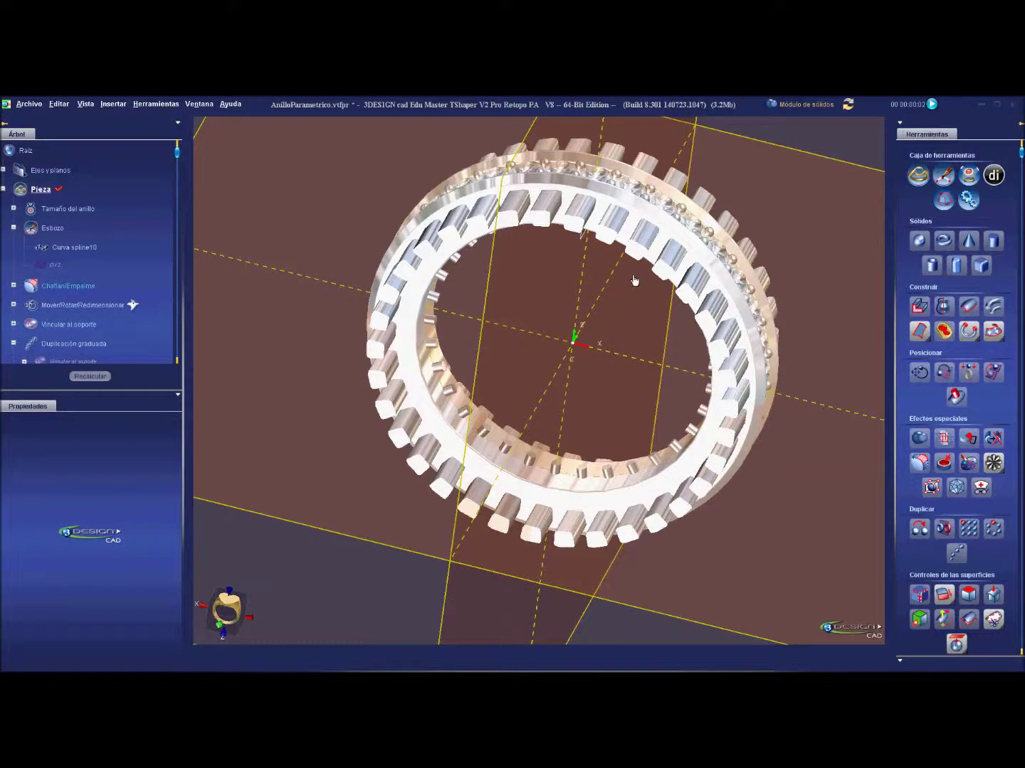
Subtract the inner toothed ring from the ring body.
left_click(599, 193)
left_click(660, 451, "ctrl")
left_click(919, 437)
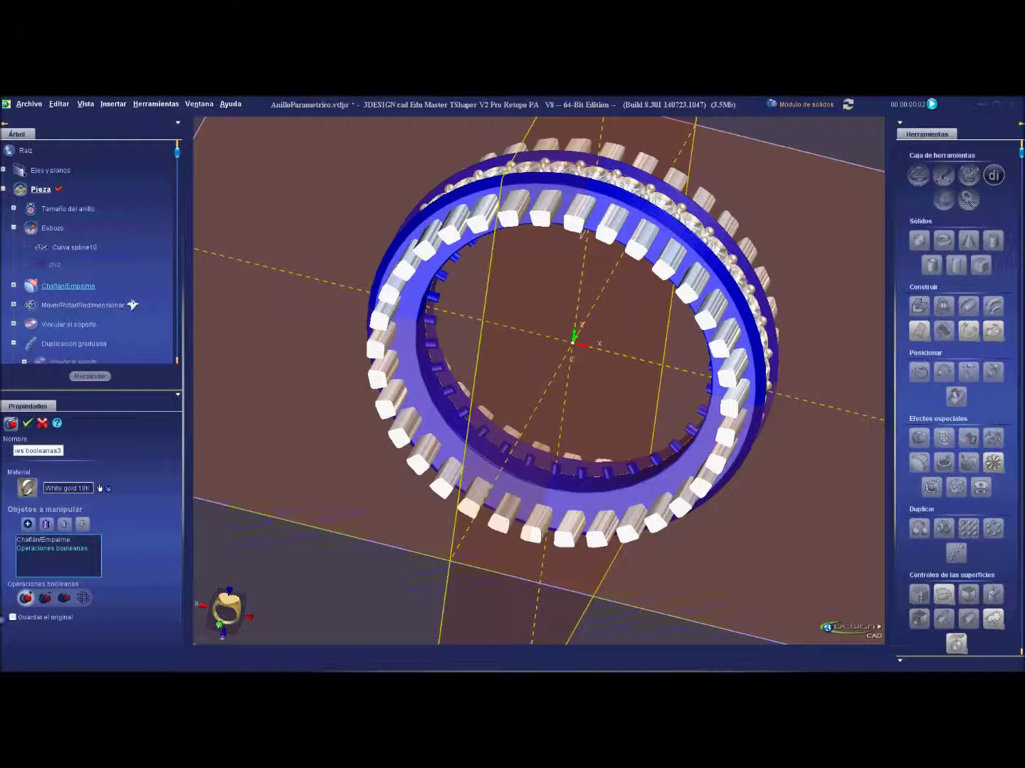
left_click(45, 597)
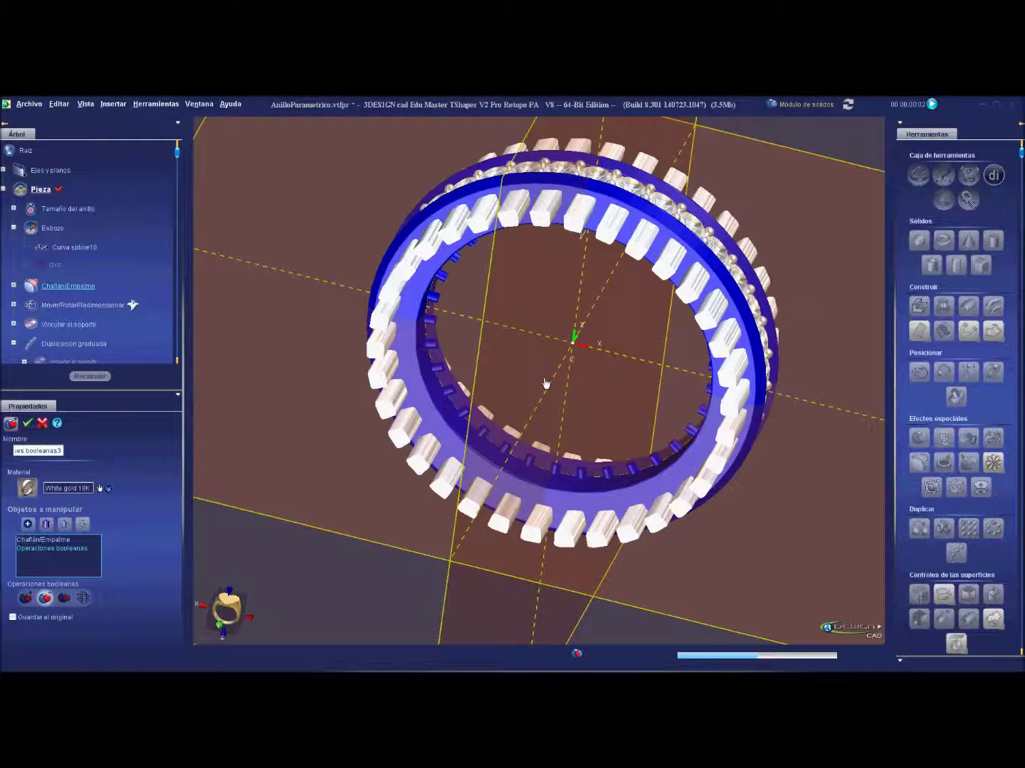
Subtract the teeth from the whole ring to cut square openings in the band.
left_click(543, 231)
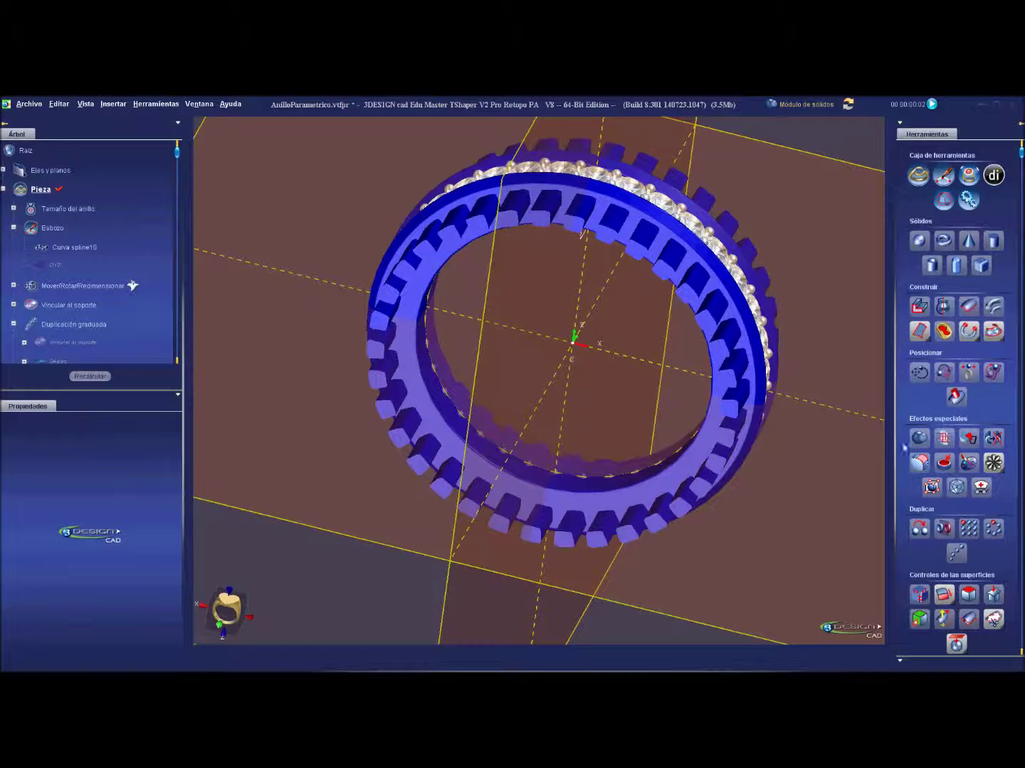
left_click(919, 438)
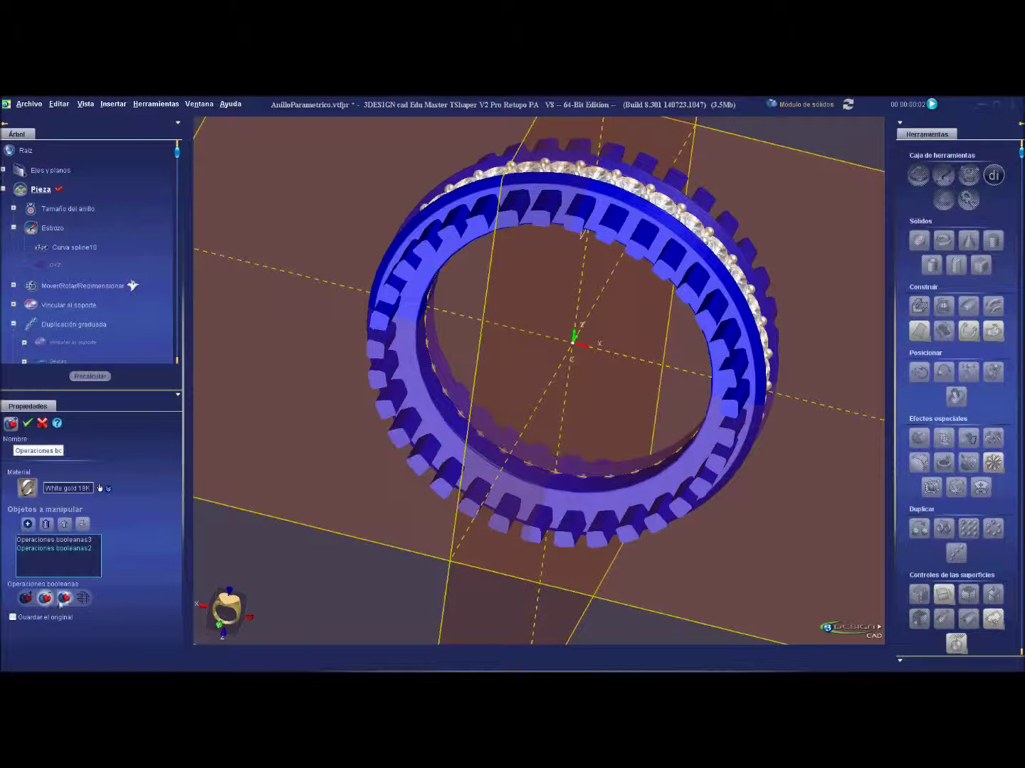
left_click(62, 600)
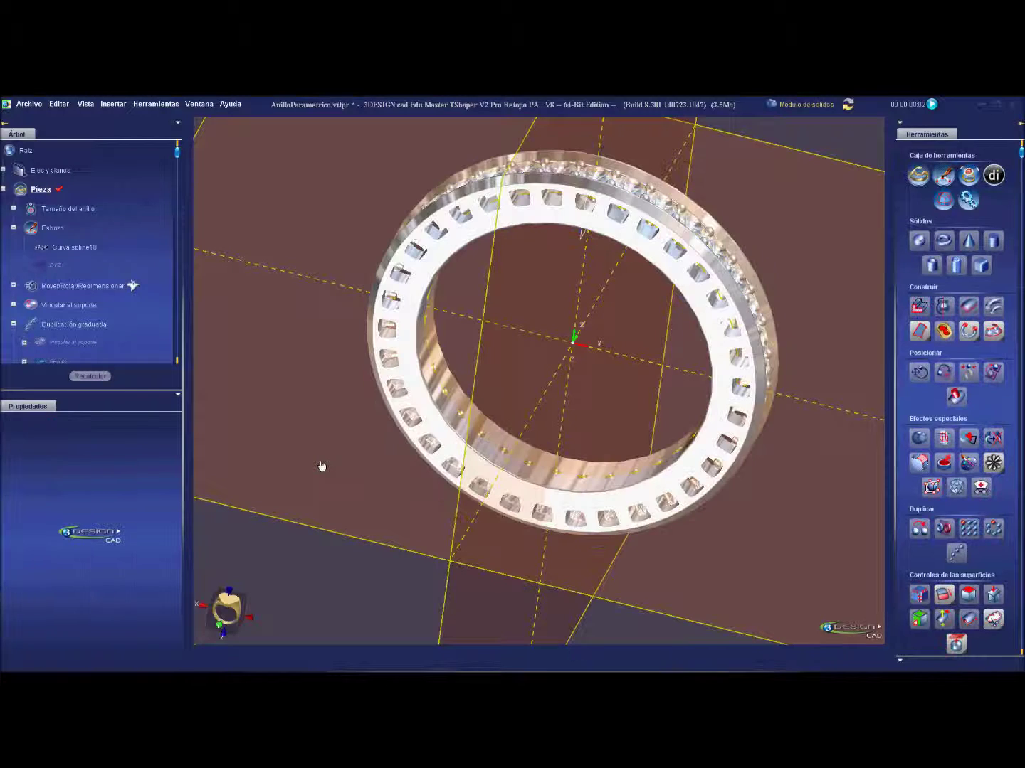
scroll(562, 247, "up", 3)
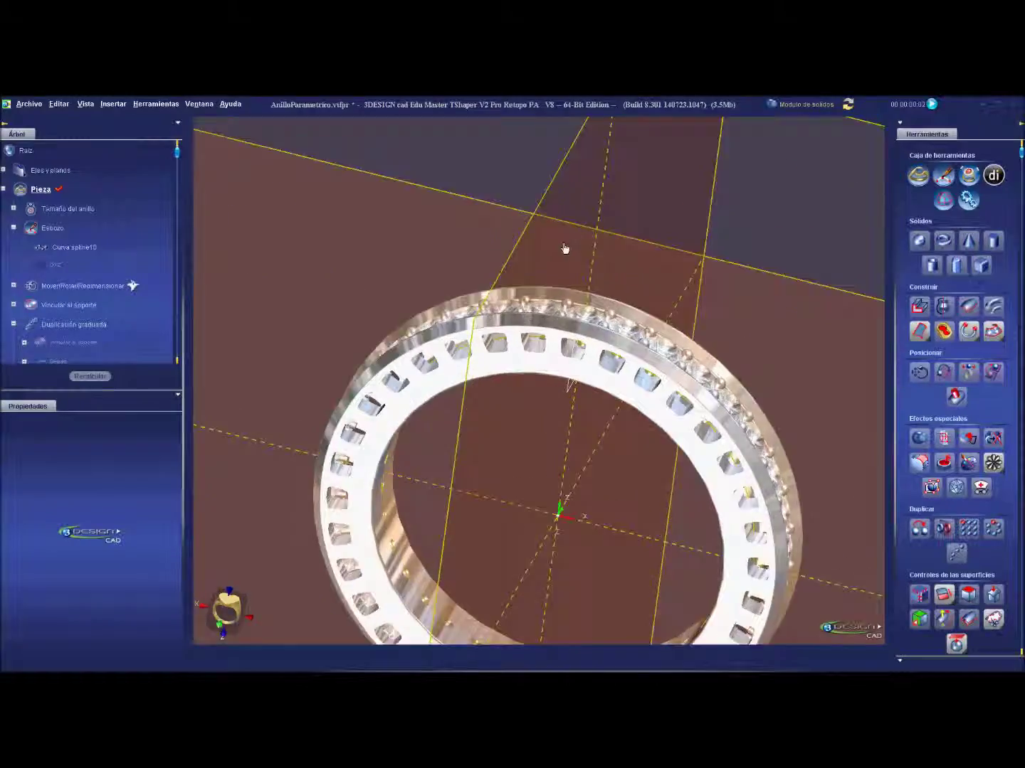
scroll(613, 339, "up", 3)
scroll(634, 324, "up", 2)
mouse_move(634, 324)
middle_mouse_down()
mouse_move(747, 472)
mouse_move(754, 434)
mouse_move(576, 362)
mouse_move(578, 424)
mouse_move(624, 535)
mouse_move(631, 481)
mouse_move(649, 452)
mouse_move(595, 367)
mouse_move(574, 416)
middle_mouse_up()
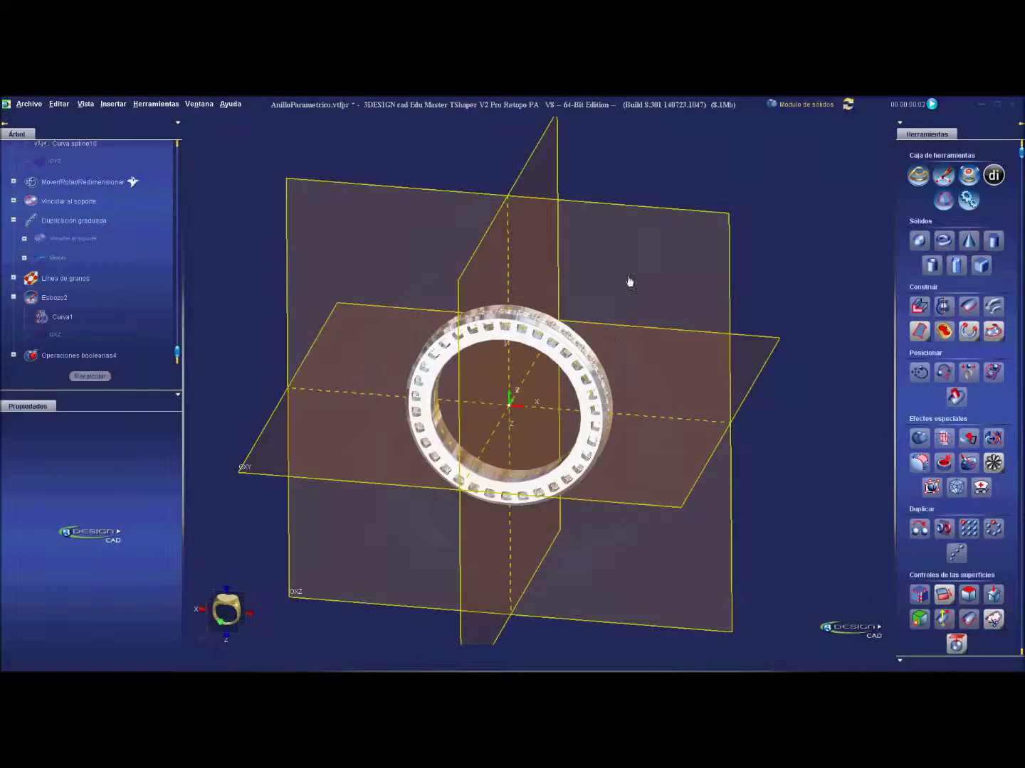
mouse_move(629, 281)
middle_mouse_down()
mouse_move(656, 370)
mouse_move(535, 365)
middle_mouse_up()
scroll(535, 366, "up", 3)
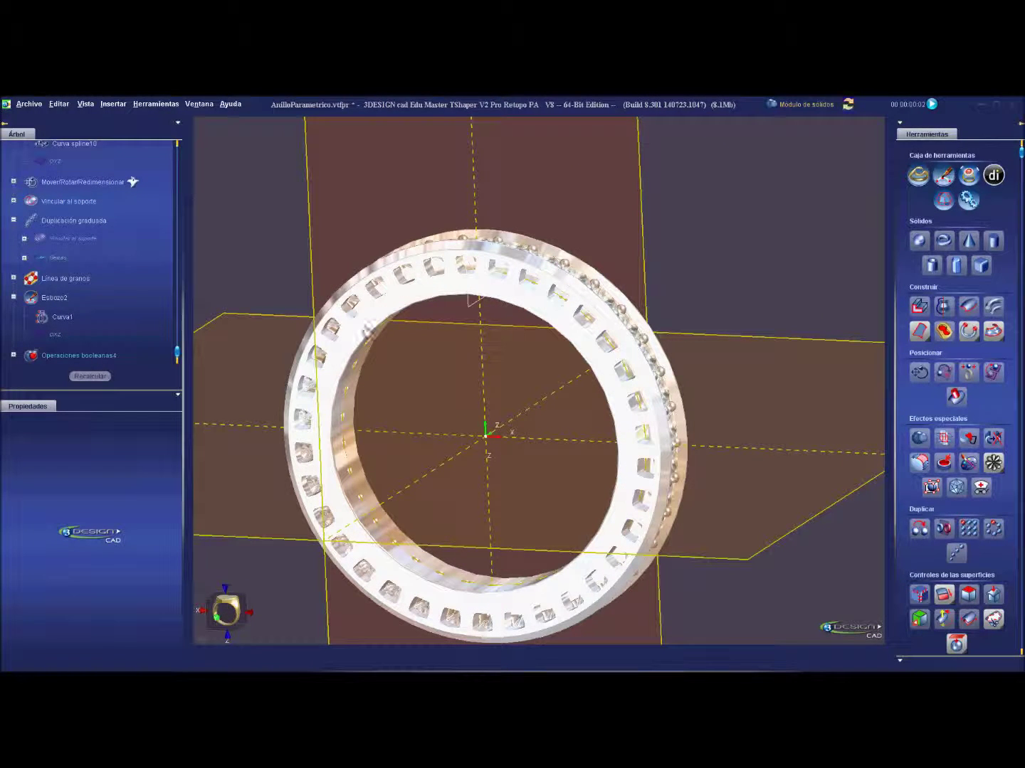
left_click_drag(337, 428, 462, 381)
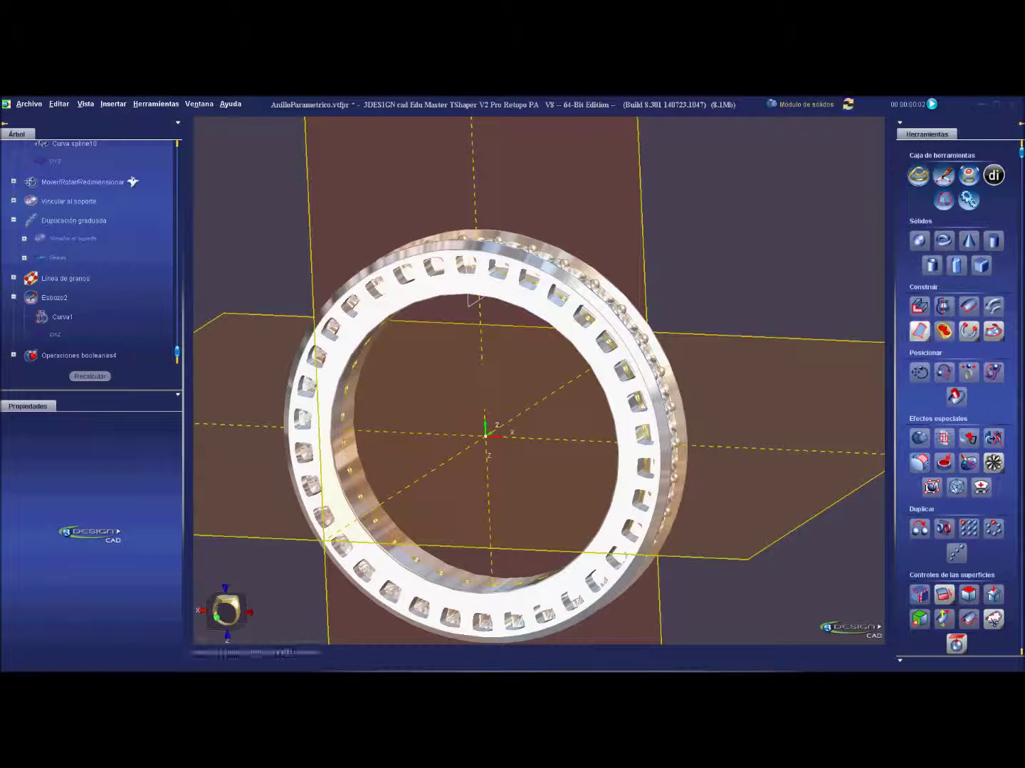
left_click(980, 265)
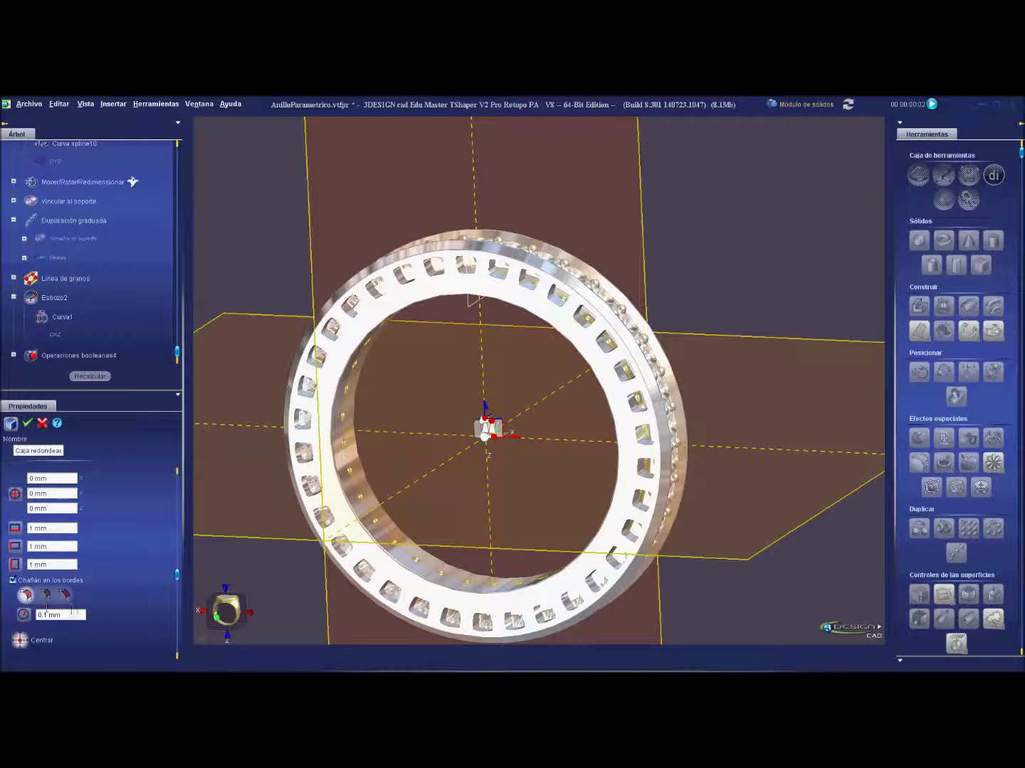
Finish the 1 mm rounded box with 0.1 mm chamfer and centre it on the ring's origin.
key("Return")
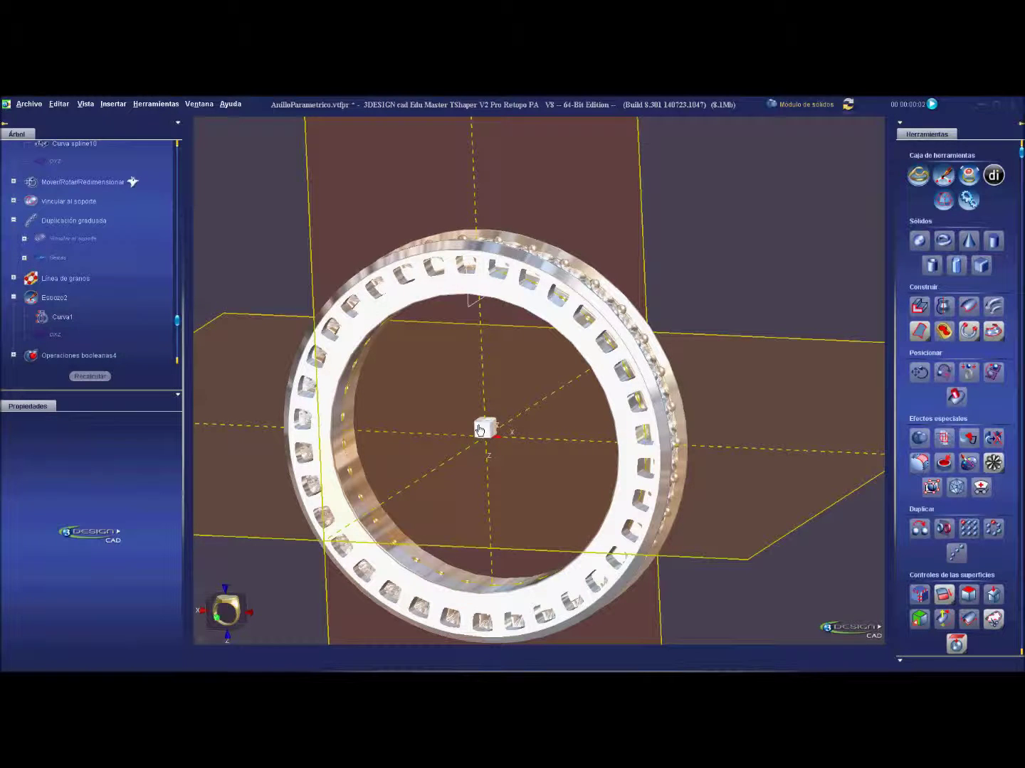
left_click(944, 371)
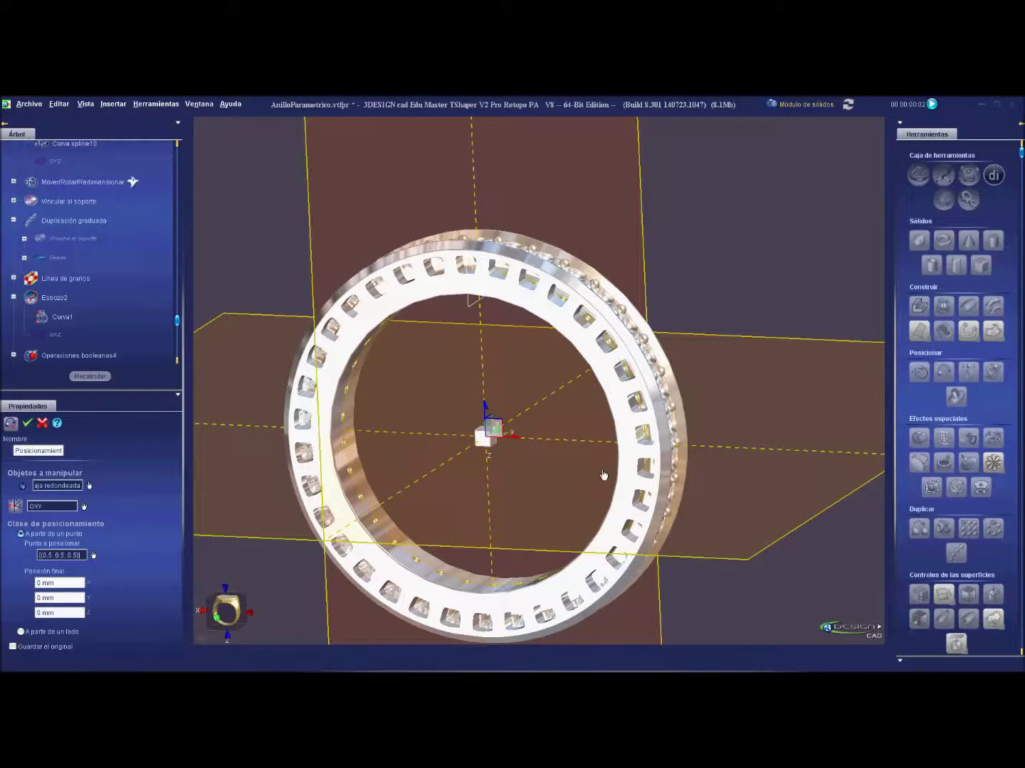
key("Return")
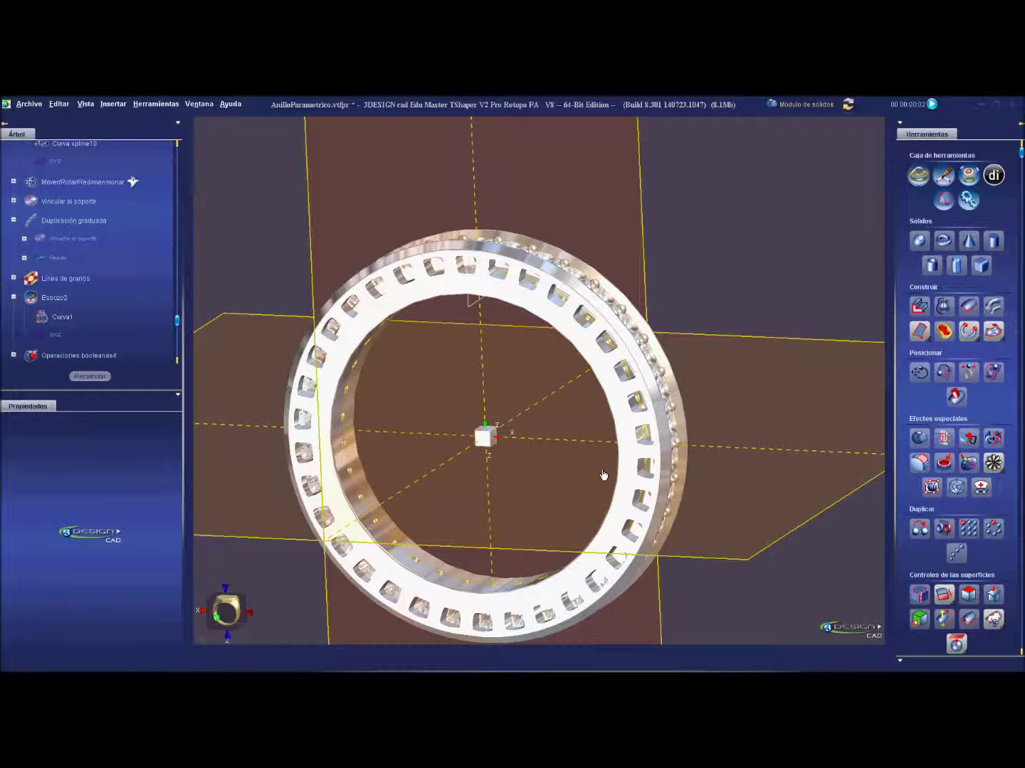
scroll(505, 484, "up", 5)
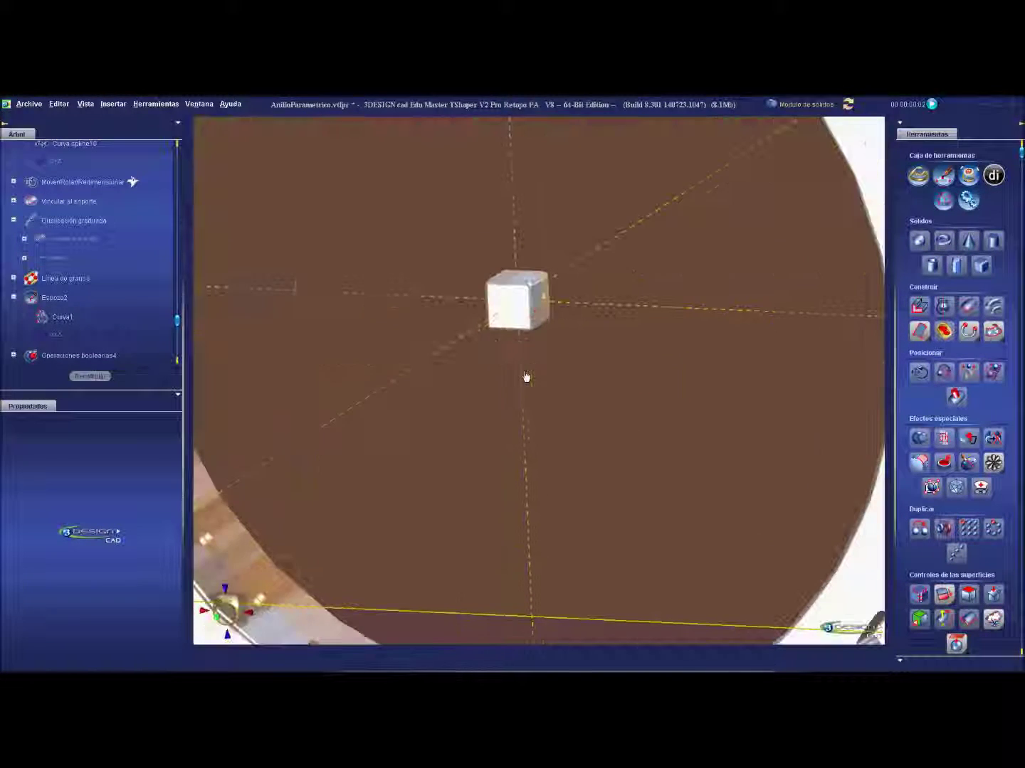
Rotate the cube by a typed 45° angle.
left_click(919, 372)
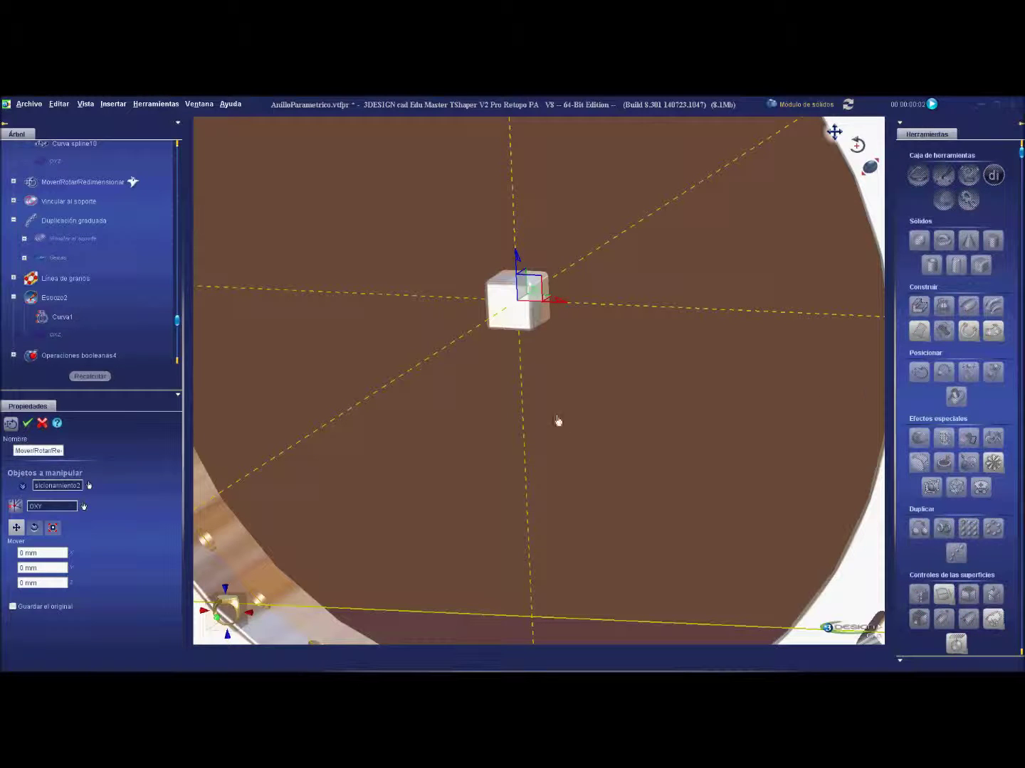
left_click(34, 528)
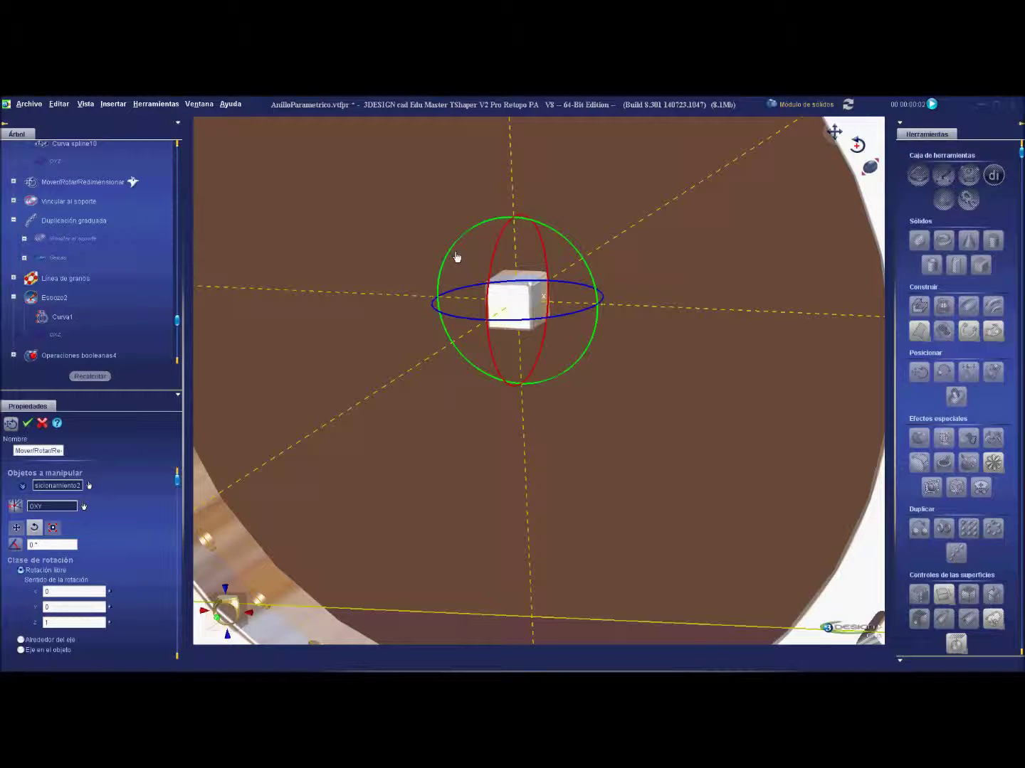
double_click(71, 545)
type("45")
key("Return")
Rotate the small centre cube around the X axis to about 55°.
left_click(531, 289)
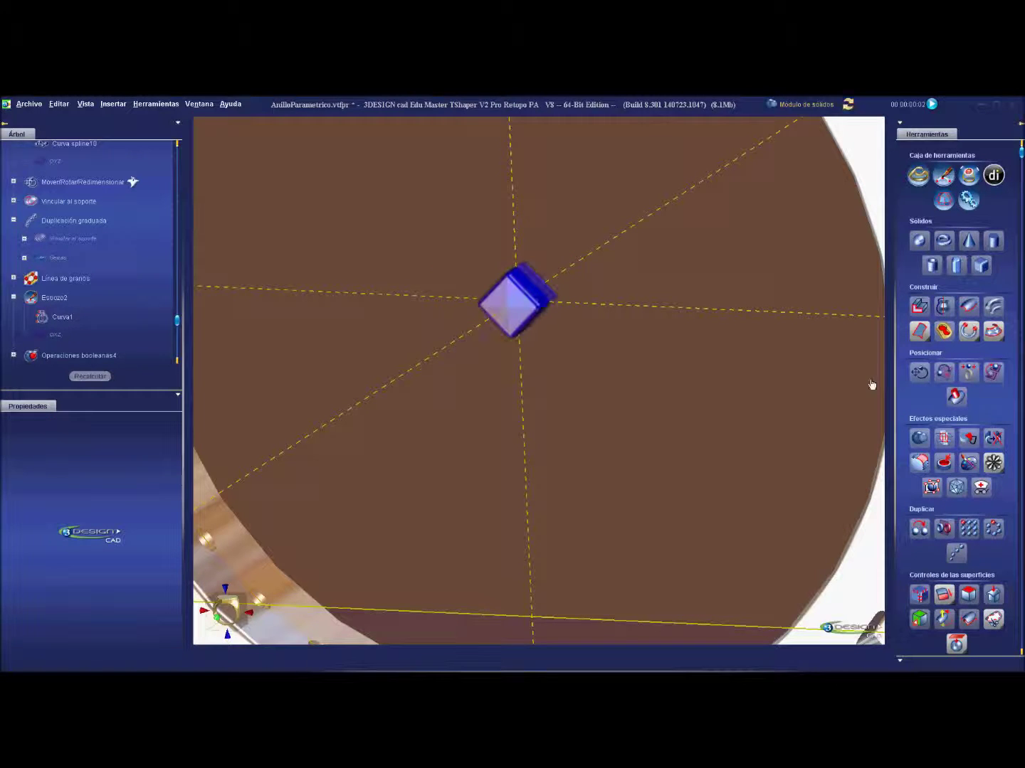
left_click(920, 372)
left_click(34, 527)
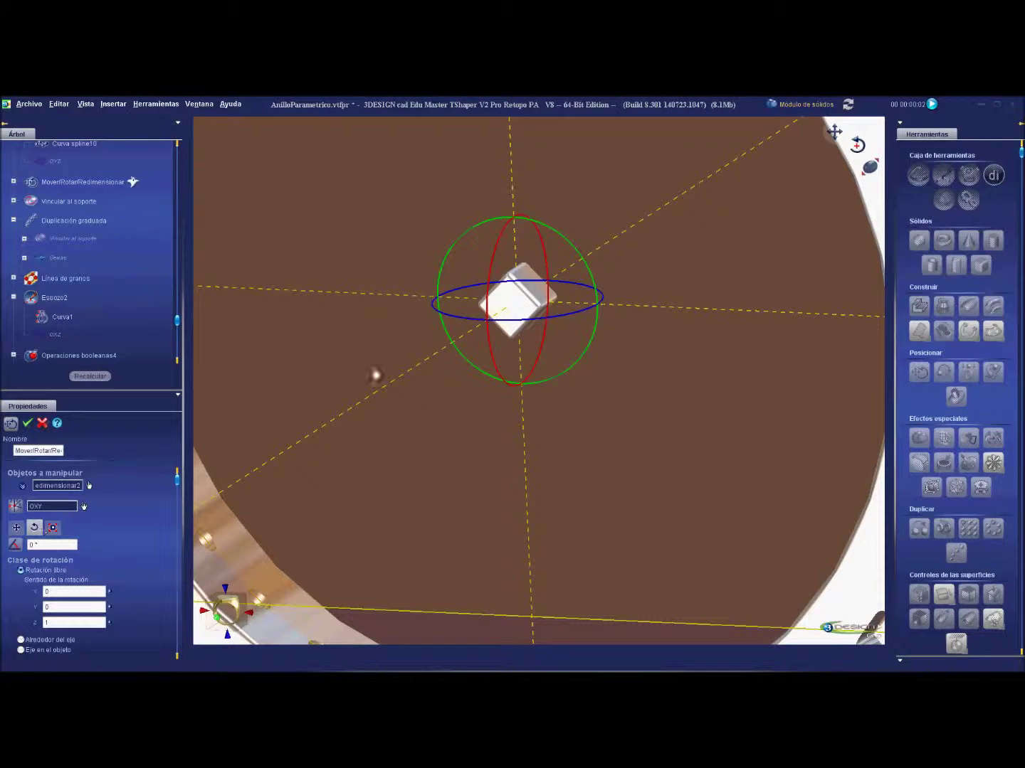
left_click_drag(496, 254, 492, 331)
mouse_move(674, 359)
middle_mouse_down()
mouse_move(541, 327)
mouse_move(733, 302)
mouse_move(727, 327)
mouse_move(441, 405)
mouse_move(636, 409)
mouse_move(654, 395)
mouse_move(647, 377)
middle_mouse_up()
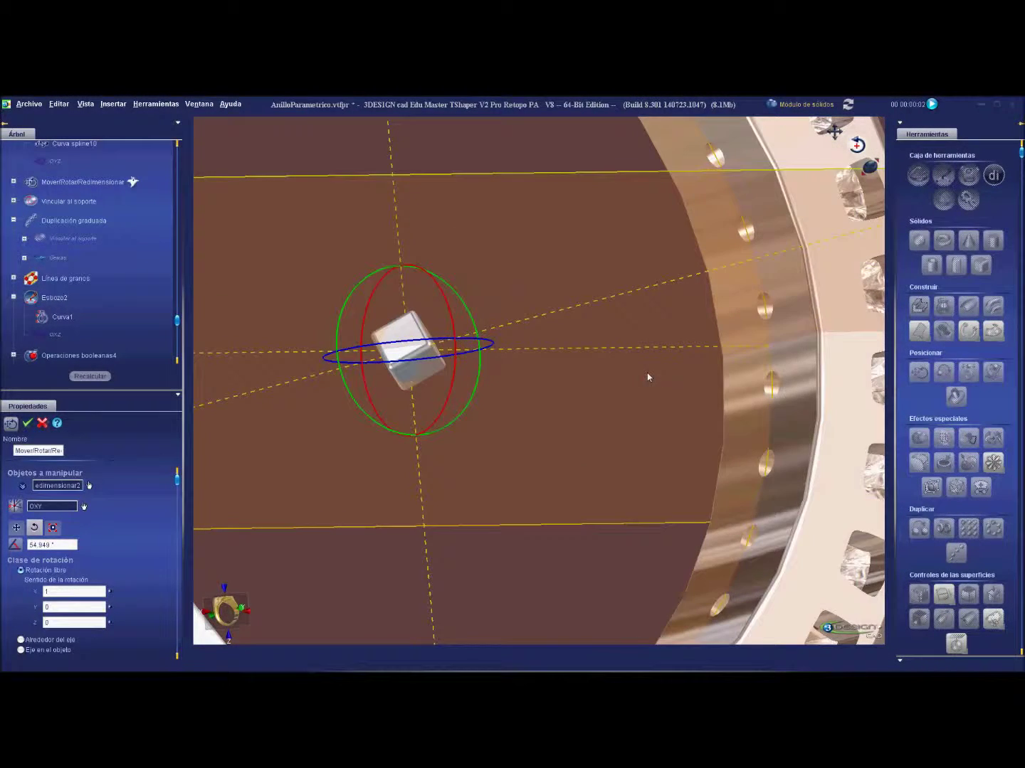
double_click(76, 544)
key("Return")
scroll(450, 399, "down", 5)
mouse_move(450, 399)
middle_mouse_down()
mouse_move(447, 444)
mouse_move(405, 407)
middle_mouse_up()
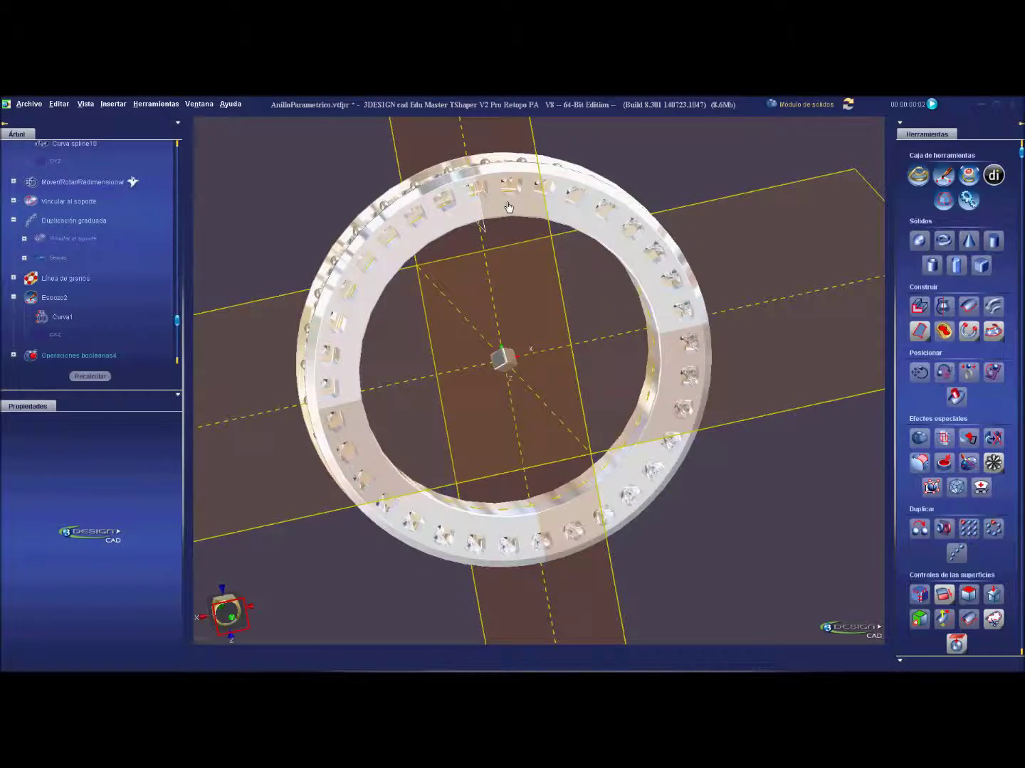
Apply an action from the ring's context menu.
right_click(508, 207)
left_click(545, 251)
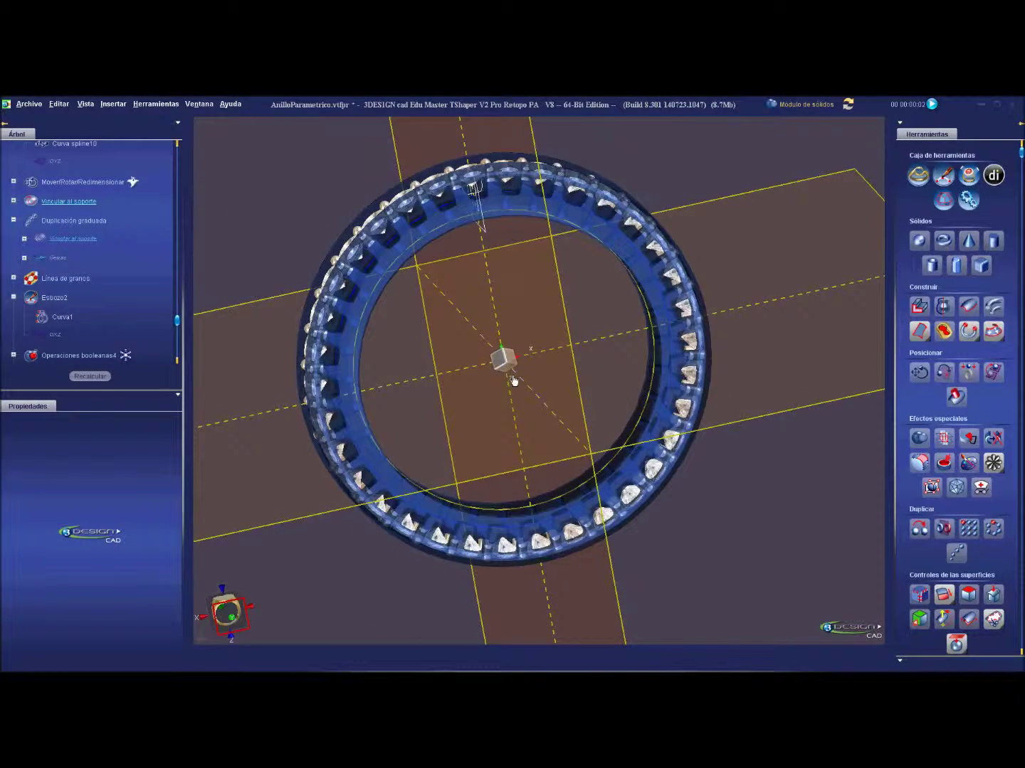
scroll(509, 374, "up", 5)
scroll(526, 385, "down", 5)
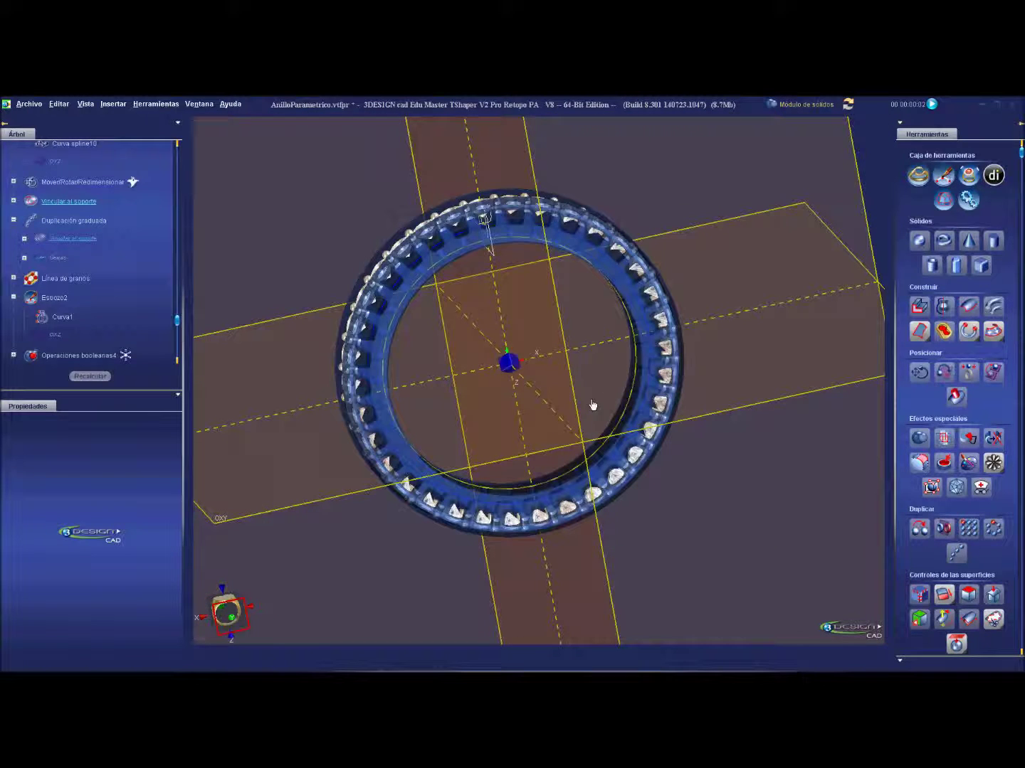
Repeat the rotated cube around the ring with graduated duplication at 1.7 mm spacing.
left_click(956, 553)
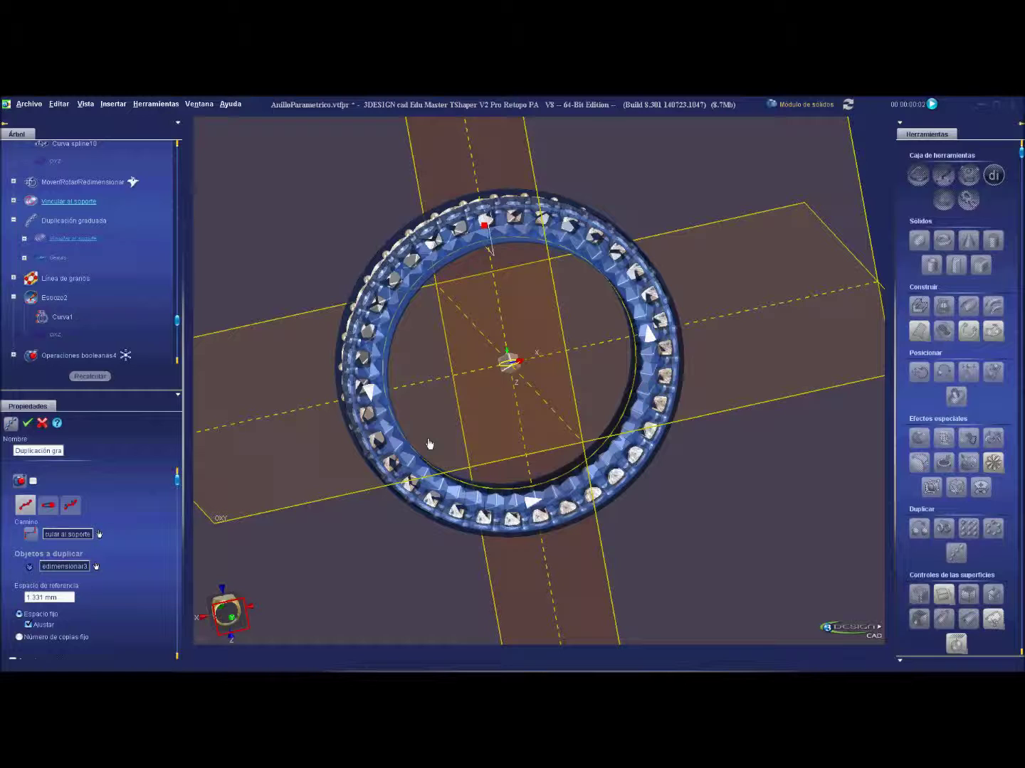
double_click(73, 595)
type("1")
type(".5")
double_click(54, 452)
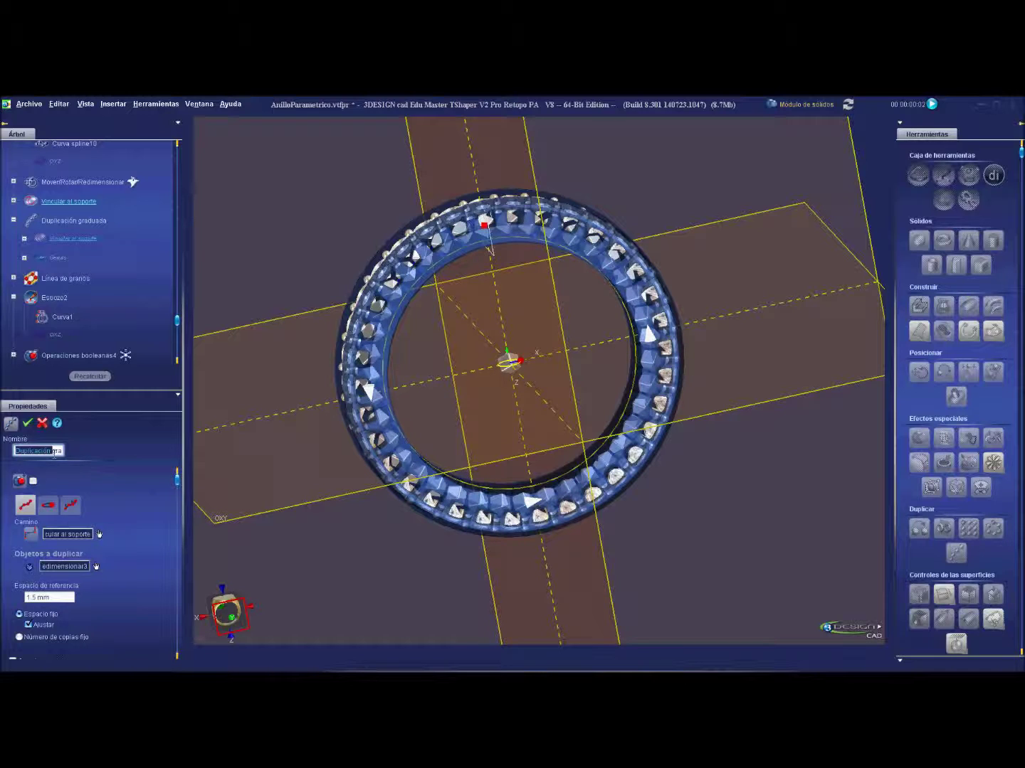
double_click(62, 596)
type("1")
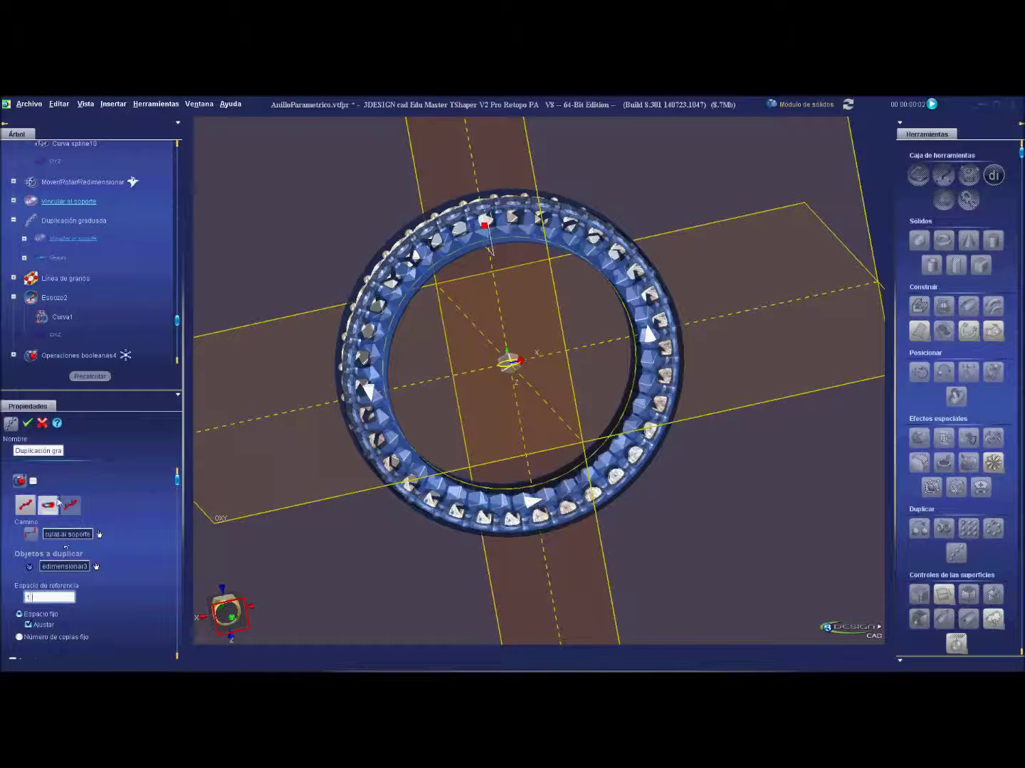
key("Return")
key("Return")
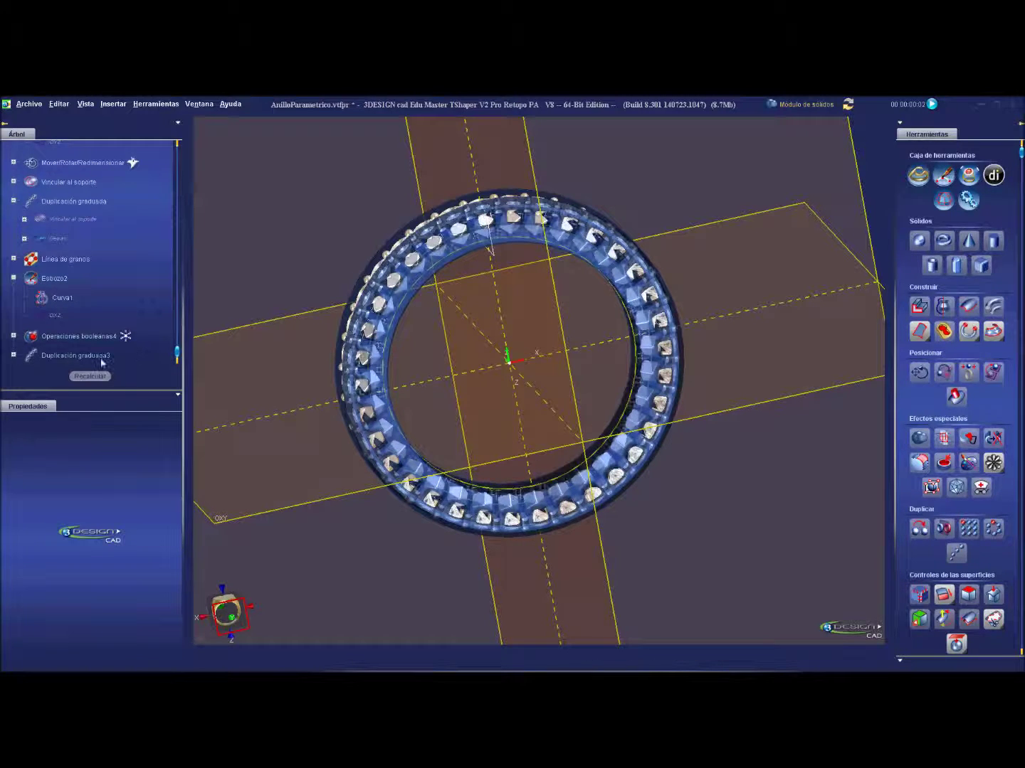
Shift the Duplicación graduada3 cube row to about -1.437 mm along Y.
left_click(102, 358)
left_click(919, 371)
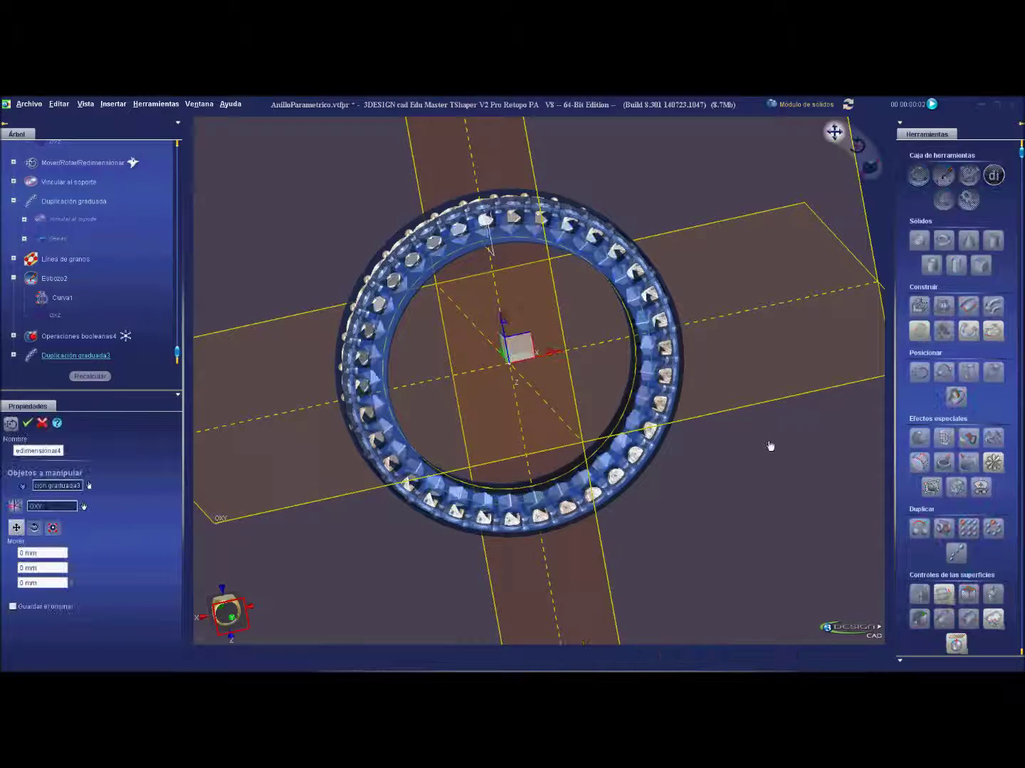
middle_click_drag(769, 437, 526, 490)
scroll(609, 354, "up", 3)
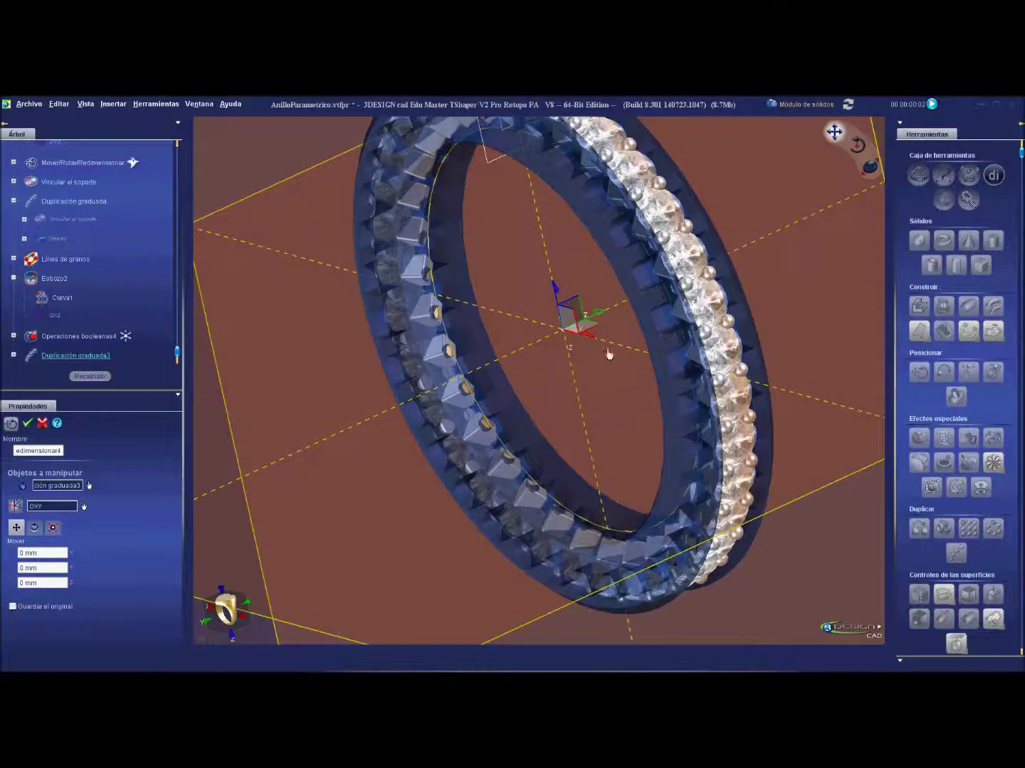
left_click_drag(602, 313, 572, 320)
mouse_move(583, 332)
middle_mouse_down()
mouse_move(708, 283)
mouse_move(591, 306)
mouse_move(511, 342)
middle_mouse_up()
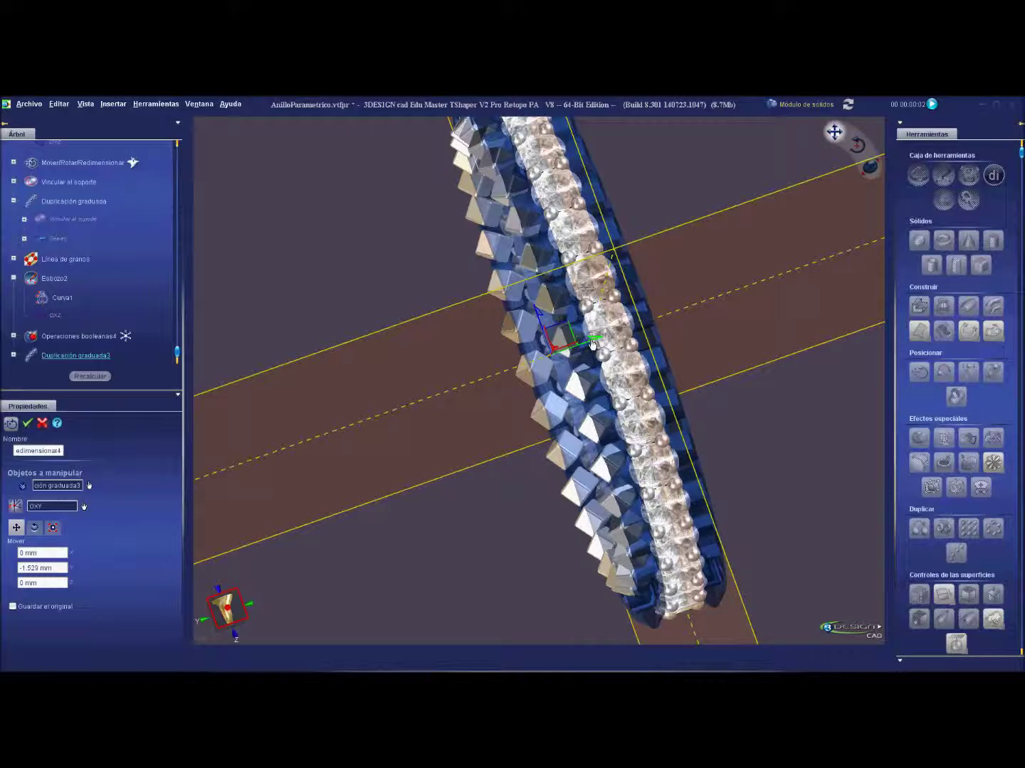
left_click_drag(592, 344, 590, 348)
mouse_move(589, 348)
middle_mouse_down()
mouse_move(446, 373)
mouse_move(700, 323)
middle_mouse_up()
middle_click_drag(453, 321, 593, 349)
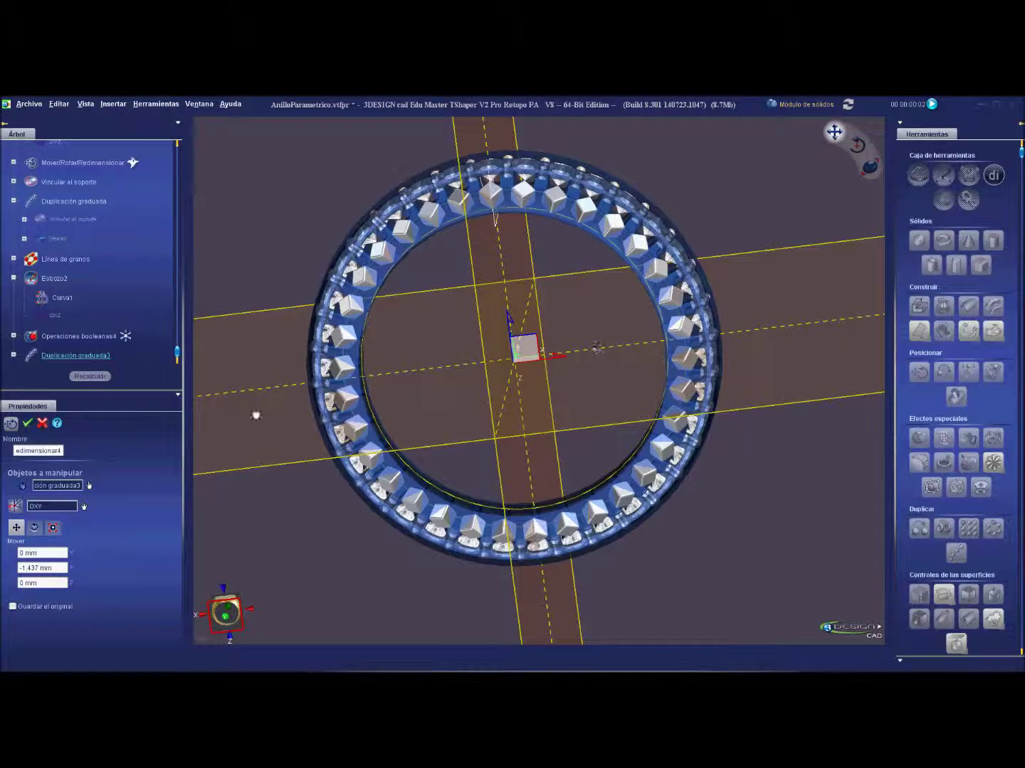
Show the boolean ring, scale the cubes to 0.984 and settle them at -1.5 mm Y.
right_click(120, 343)
left_click(121, 370)
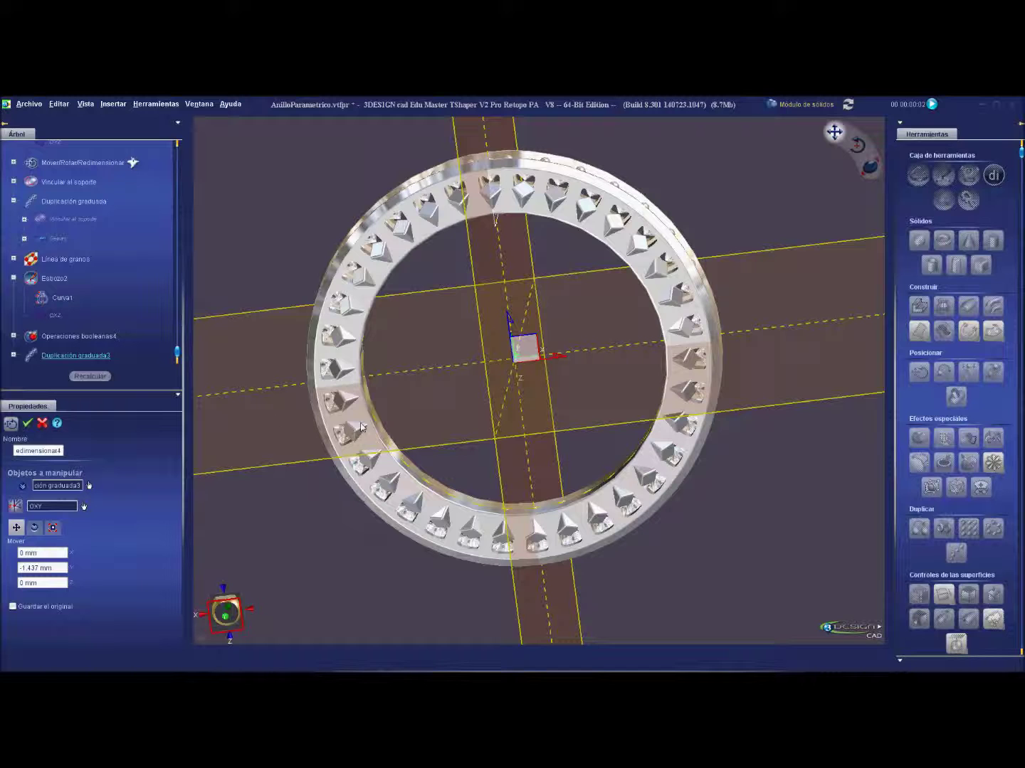
left_click(61, 527)
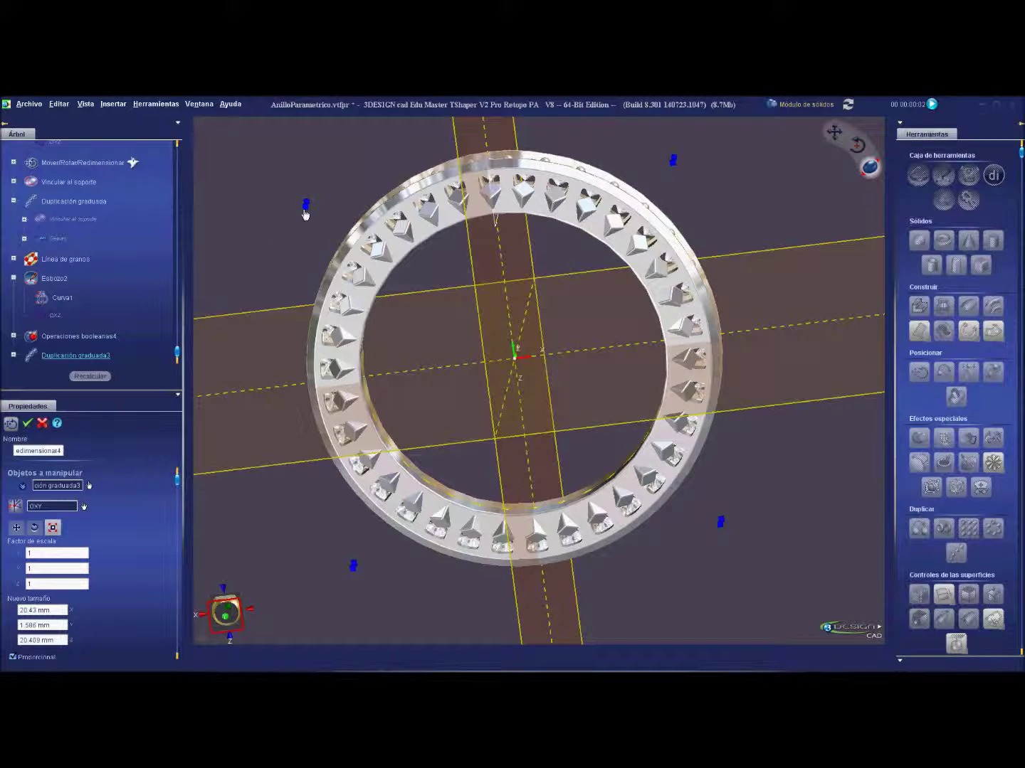
left_click_drag(310, 214, 311, 217)
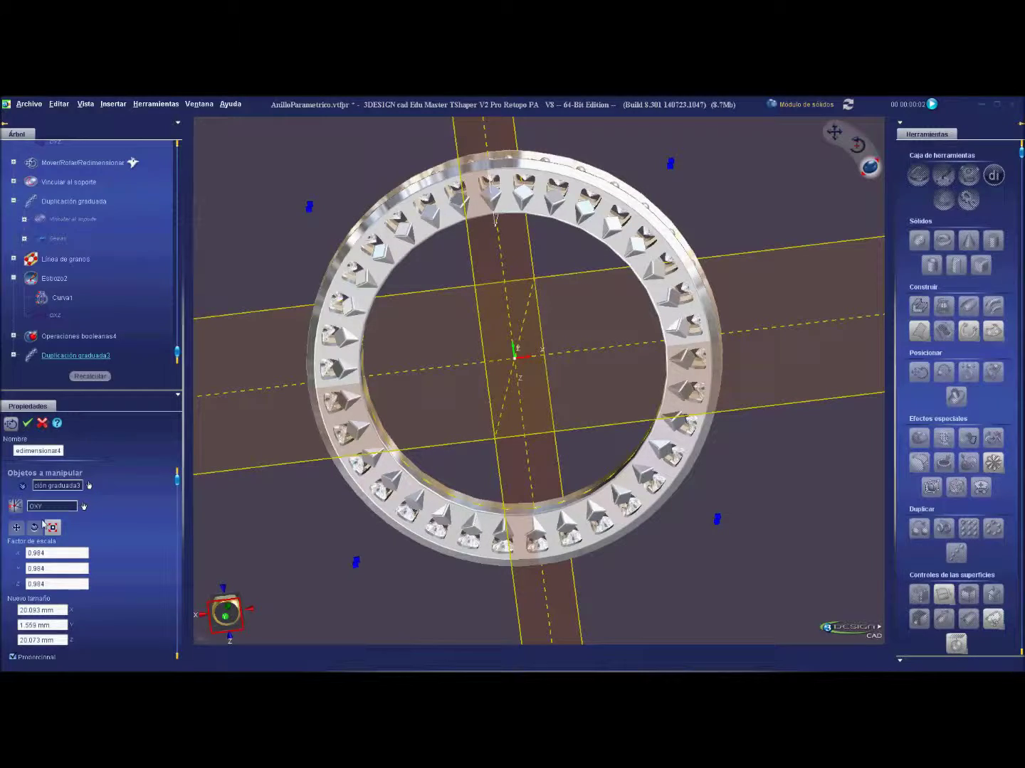
left_click(16, 528)
mouse_move(522, 348)
middle_mouse_down()
mouse_move(355, 387)
mouse_move(373, 327)
middle_mouse_up()
middle_click_drag(517, 343, 555, 340)
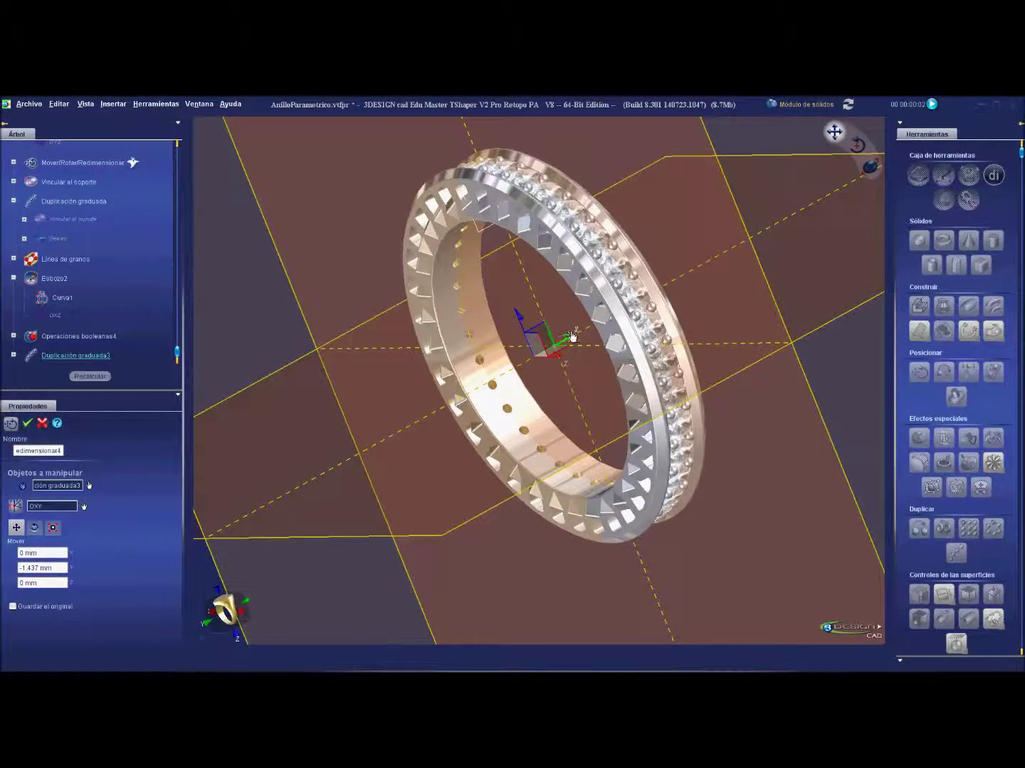
left_click_drag(569, 330, 564, 333)
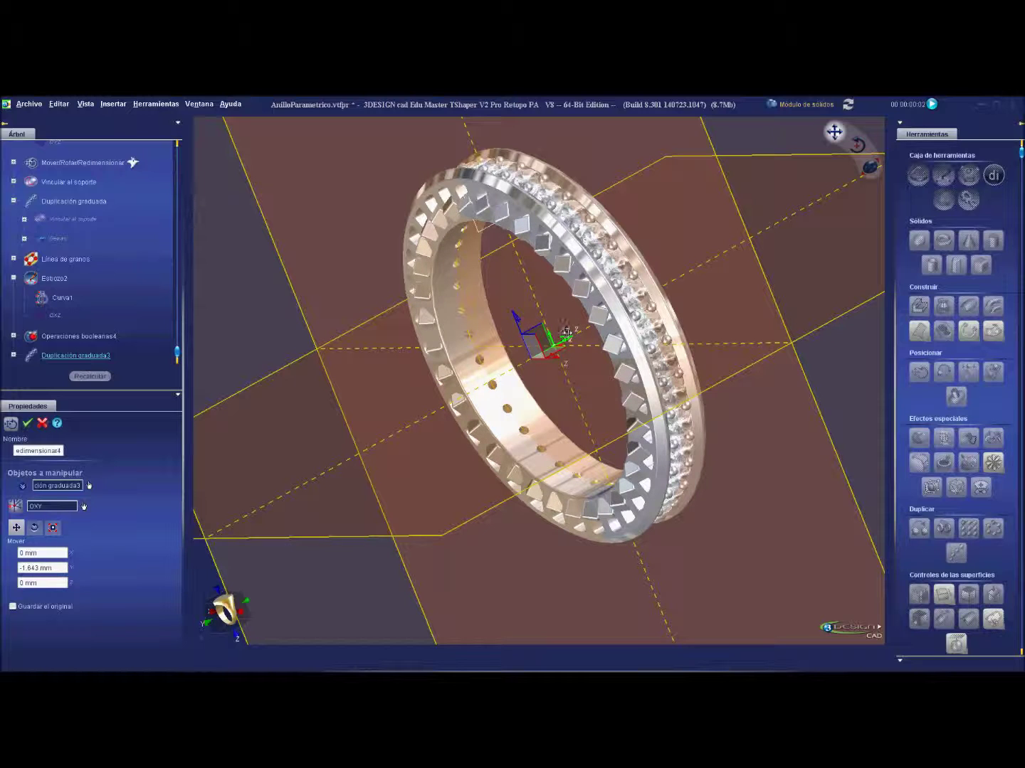
left_click_drag(574, 332, 568, 333)
key("Return")
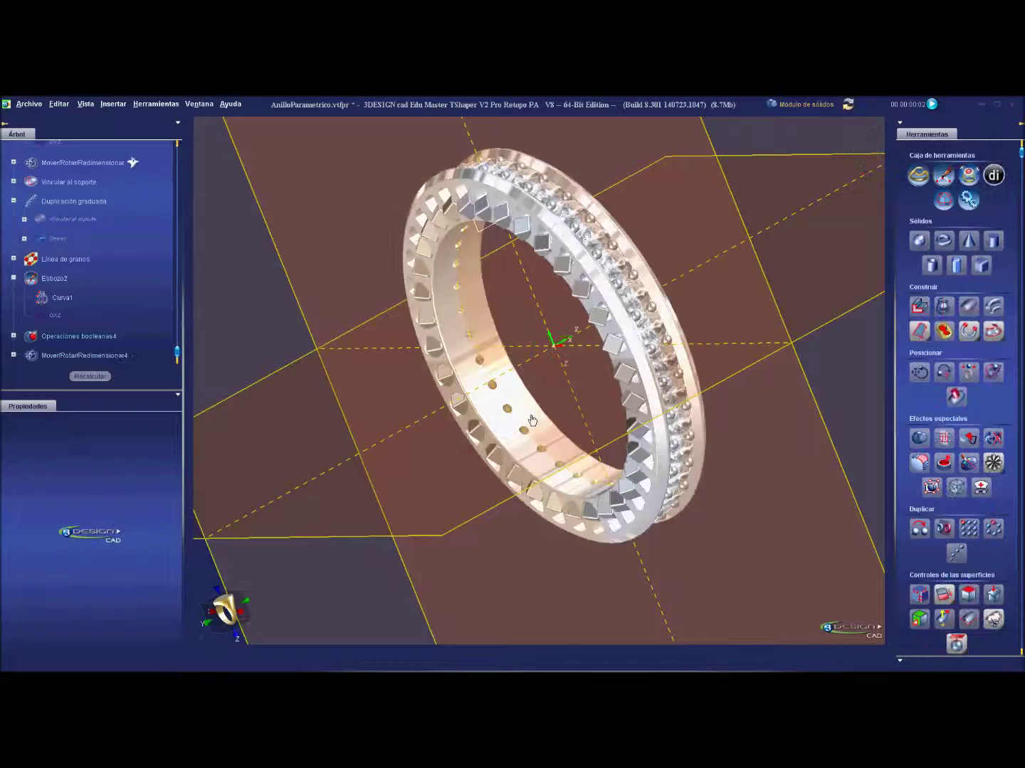
Mirror the offset cube row across the OXZ plane.
mouse_move(547, 375)
middle_mouse_down()
mouse_move(737, 513)
mouse_move(600, 584)
mouse_move(688, 585)
middle_mouse_up()
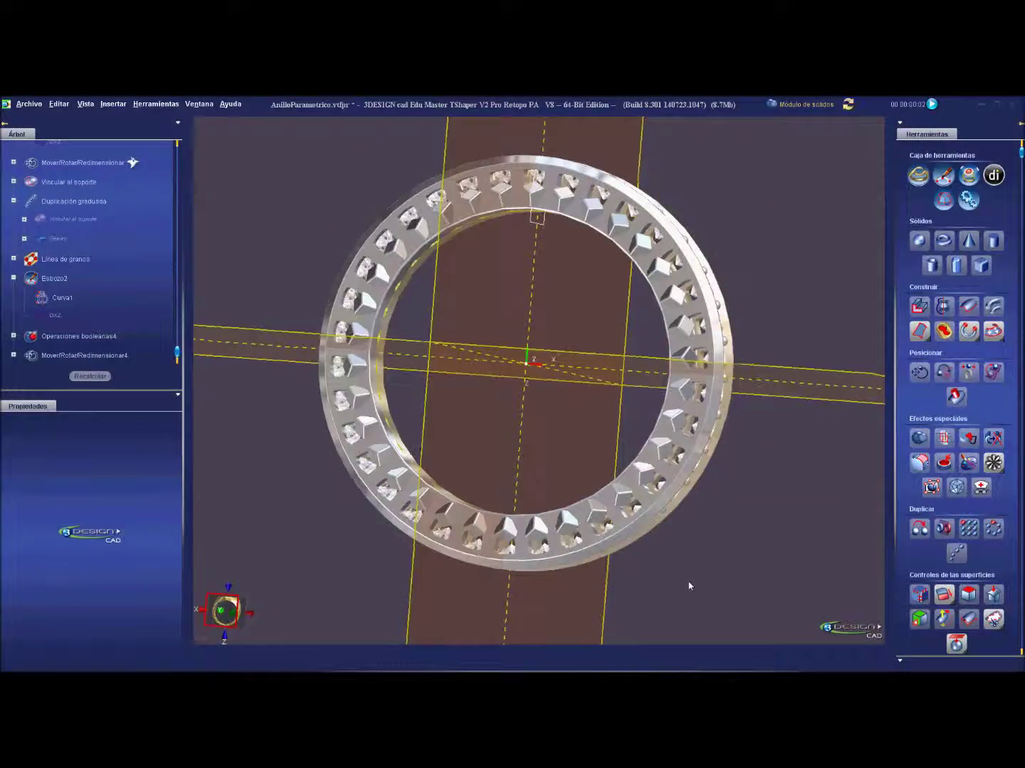
scroll(553, 343, "down", 3)
middle_click_drag(553, 343, 538, 353)
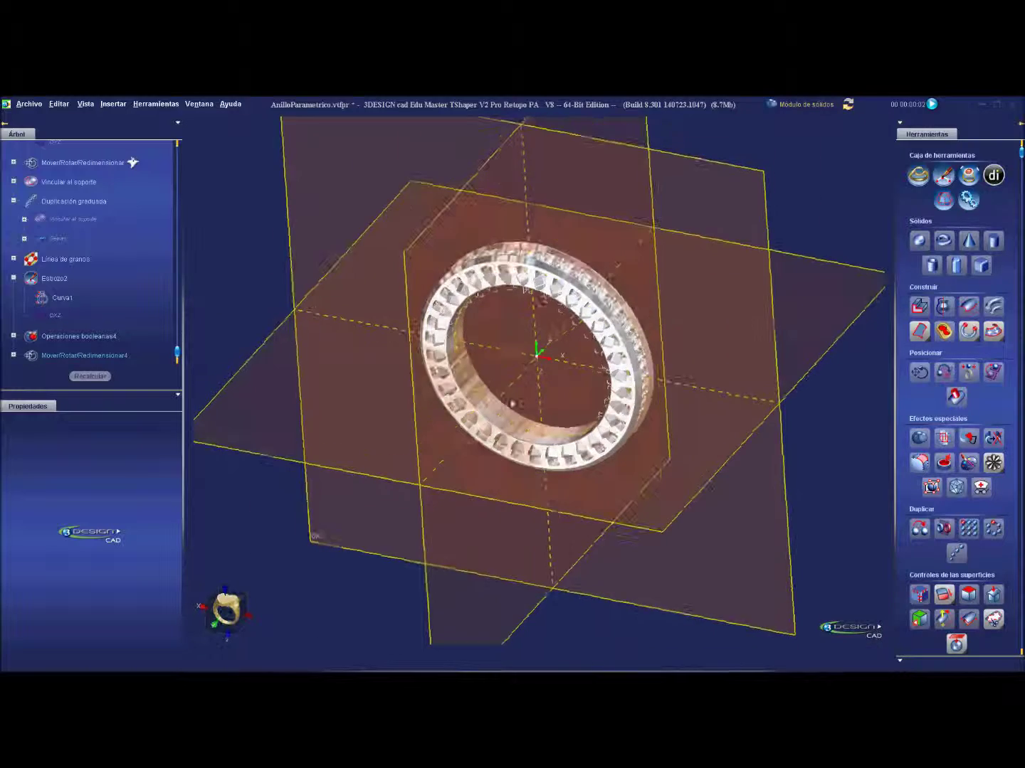
scroll(537, 348, "up", 4)
left_click(648, 217)
scroll(651, 229, "down", 3)
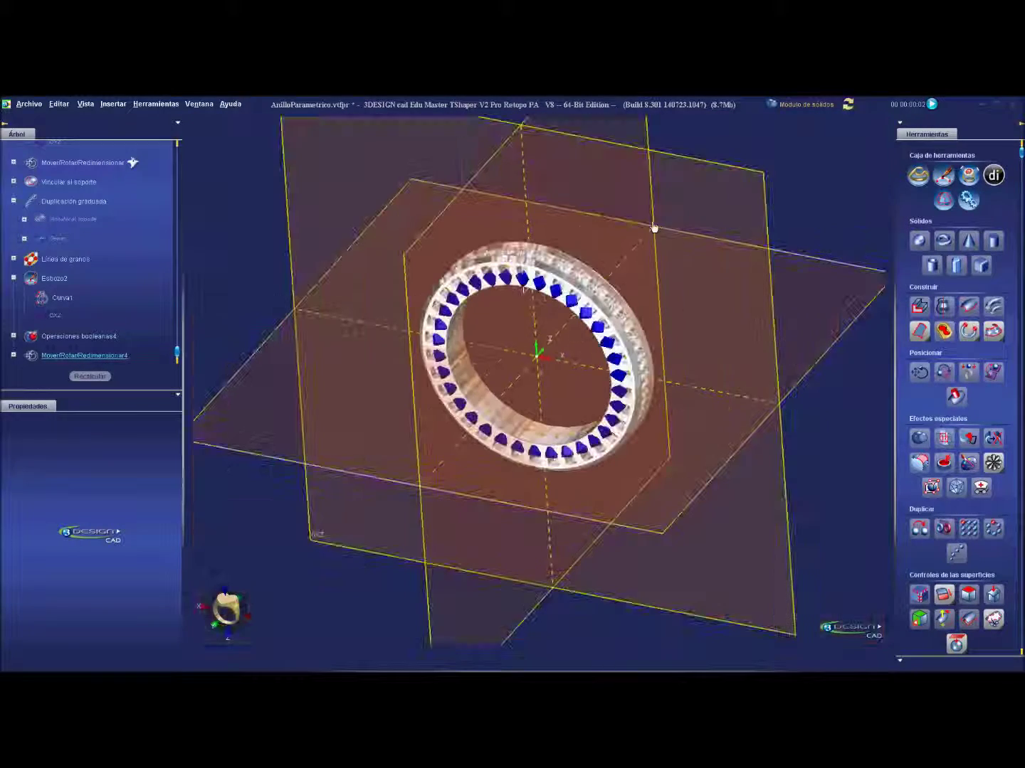
left_click(943, 531)
left_click(767, 426)
mouse_move(790, 291)
middle_mouse_down()
mouse_move(658, 351)
mouse_move(537, 446)
mouse_move(506, 494)
mouse_move(405, 397)
mouse_move(807, 275)
mouse_move(677, 427)
mouse_move(323, 475)
mouse_move(304, 508)
mouse_move(334, 394)
mouse_move(716, 388)
mouse_move(772, 286)
mouse_move(538, 435)
mouse_move(588, 275)
mouse_move(686, 241)
mouse_move(504, 416)
mouse_move(483, 309)
mouse_move(622, 332)
mouse_move(642, 446)
middle_mouse_up()
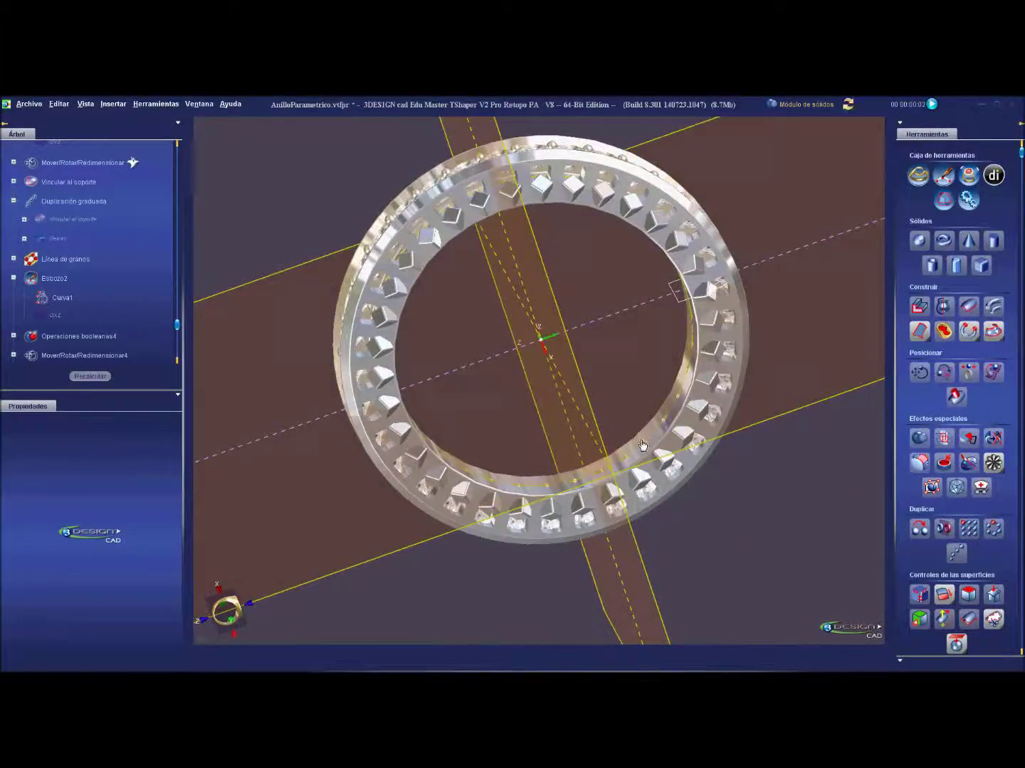
Orbit and zoom around the ring to inspect the cube rows and gem settings.
scroll(643, 446, "down", 3)
scroll(546, 278, "up", 1)
scroll(517, 421, "up", 3)
scroll(493, 378, "up", 2)
left_click(493, 379)
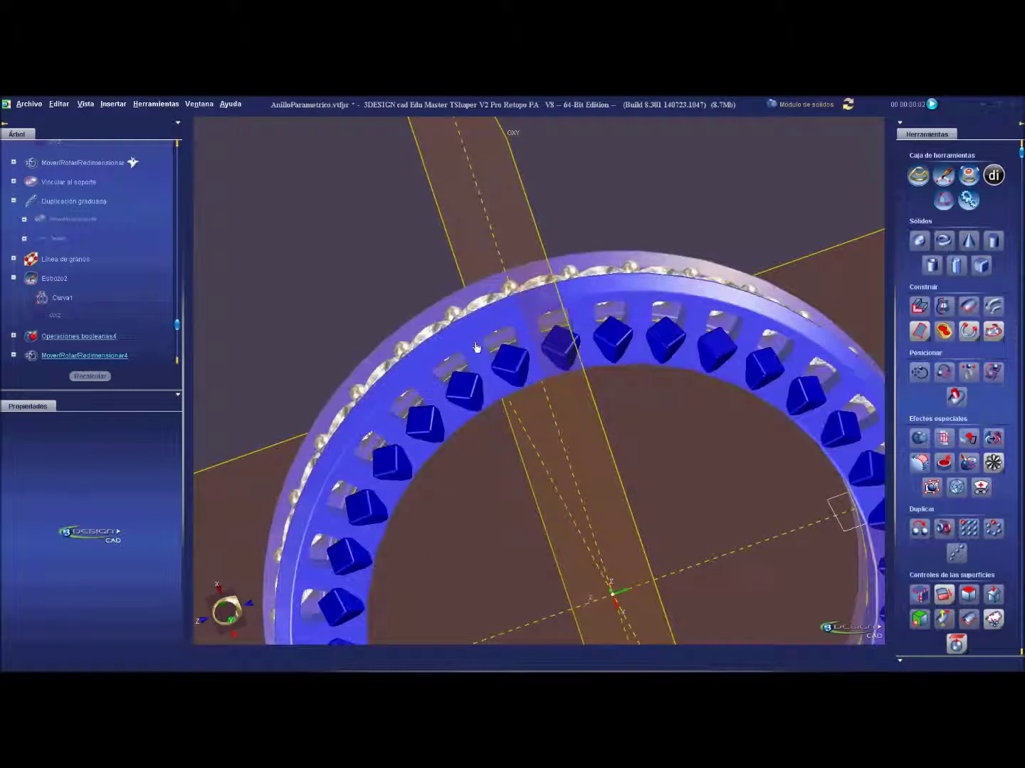
middle_click_drag(493, 378, 599, 455)
scroll(572, 446, "up", 2)
left_click(530, 355)
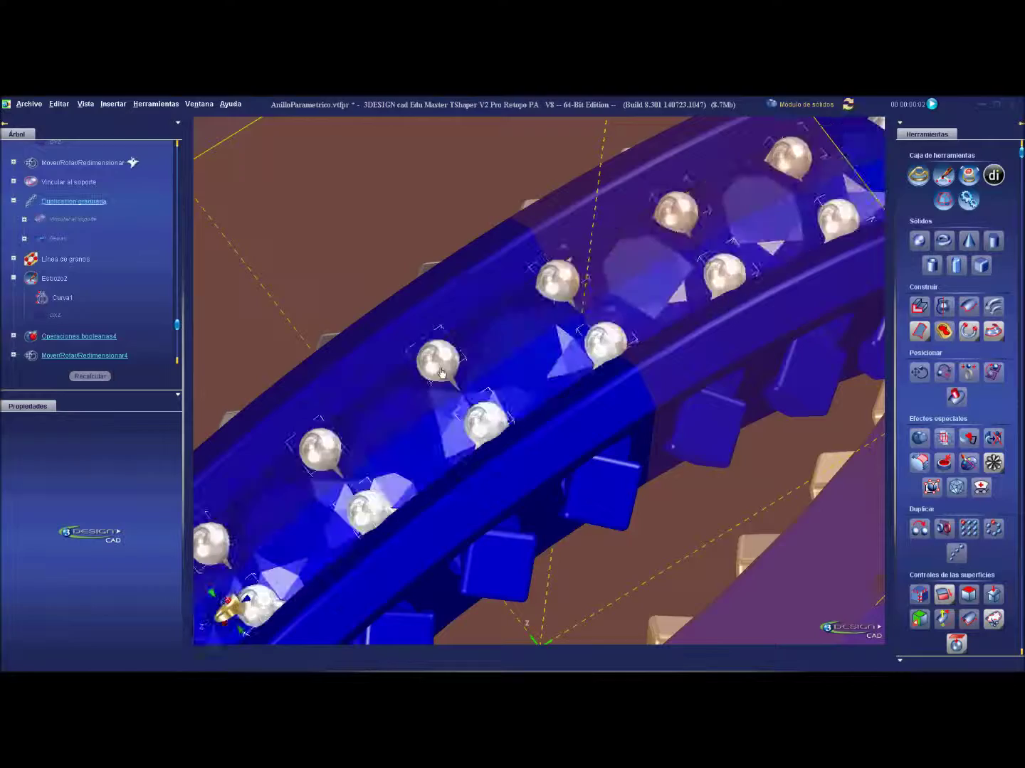
scroll(482, 436, "up", 2)
middle_click_drag(481, 436, 457, 343)
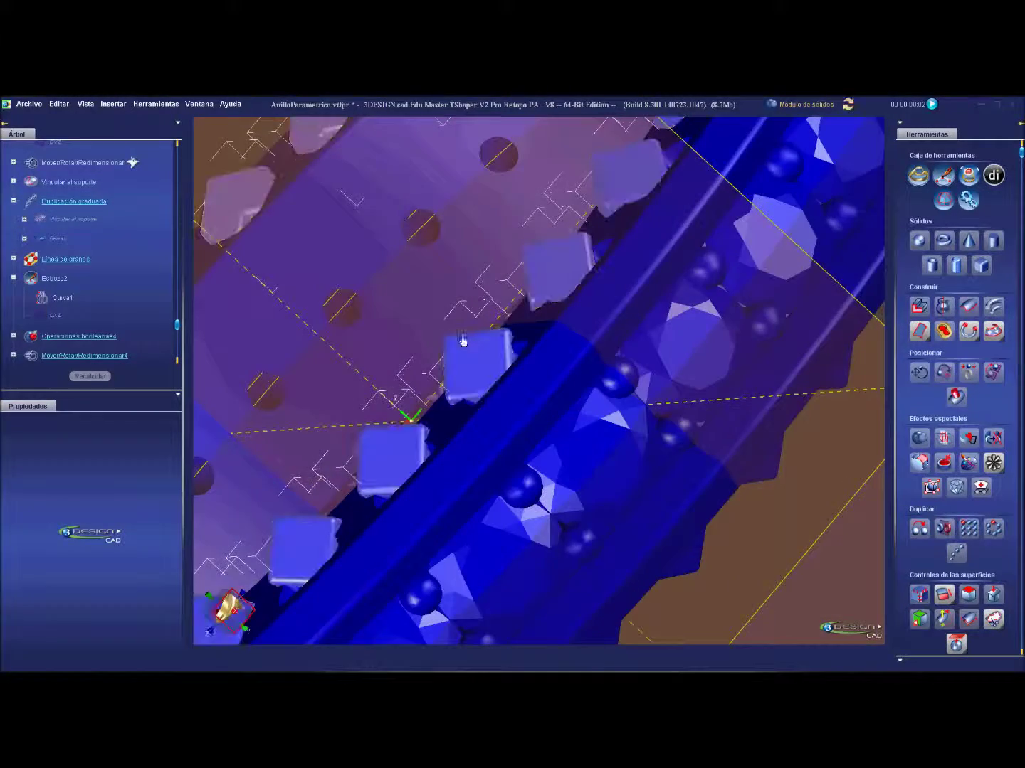
scroll(464, 343, "down", 5)
mouse_move(488, 400)
middle_mouse_down()
mouse_move(639, 506)
mouse_move(701, 436)
middle_mouse_up()
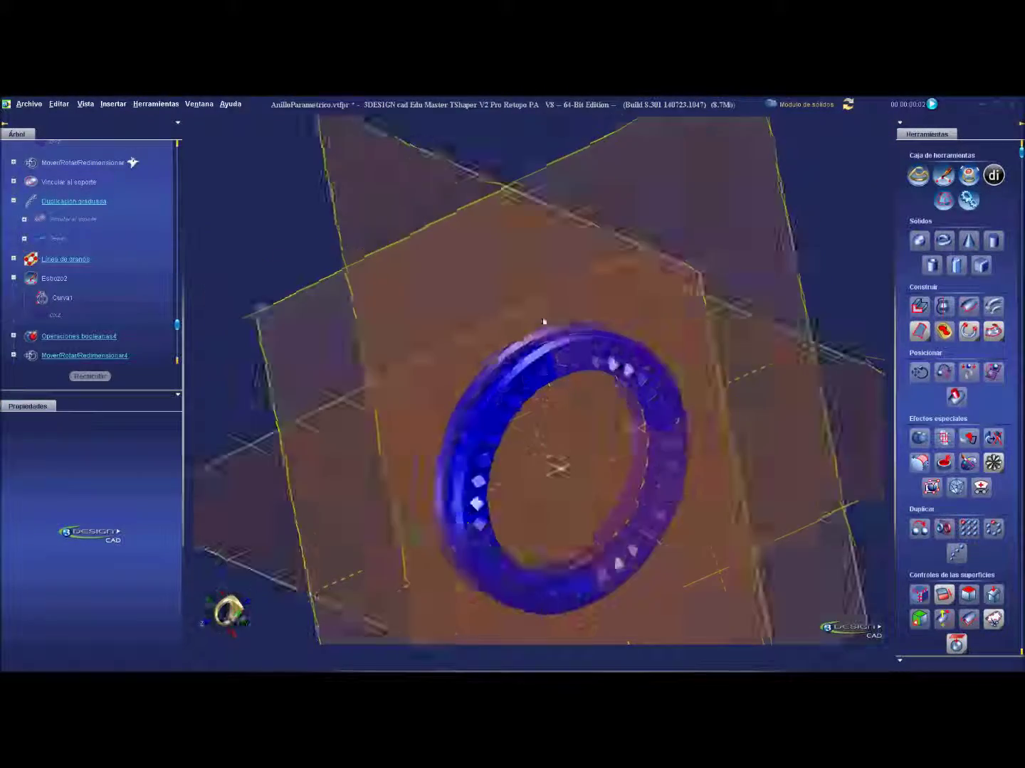
Move a copy of the whole ring along Y, keeping the original.
left_click(918, 373)
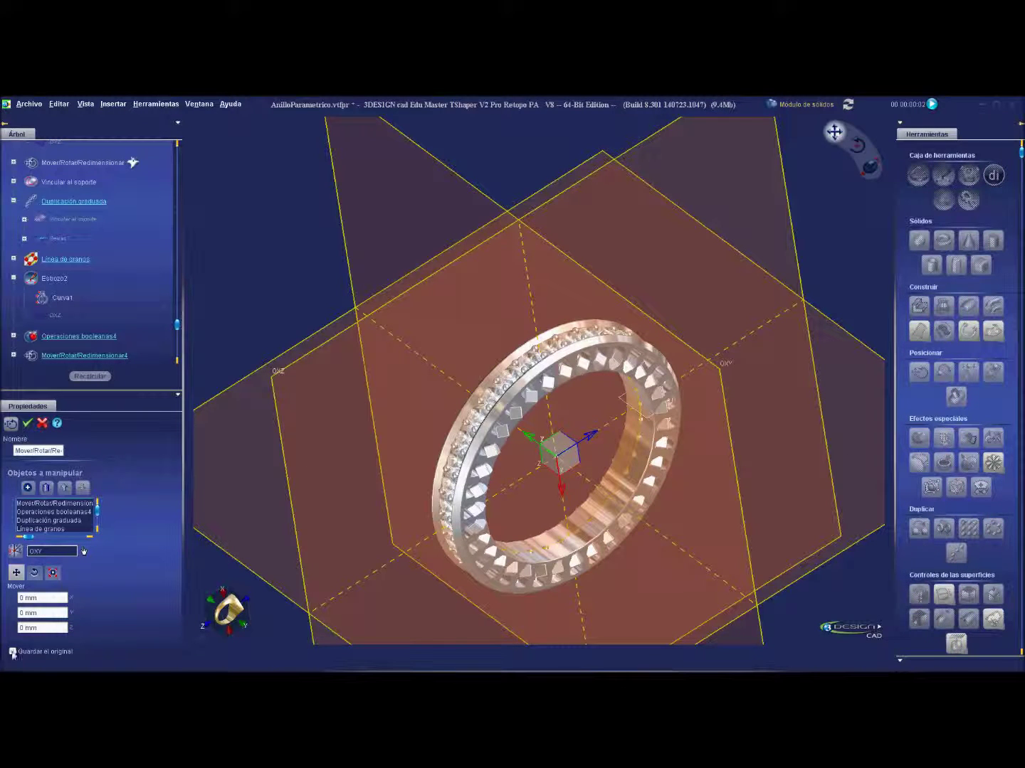
mouse_move(527, 459)
left_mouse_down()
mouse_move(430, 393)
mouse_move(324, 288)
left_mouse_up()
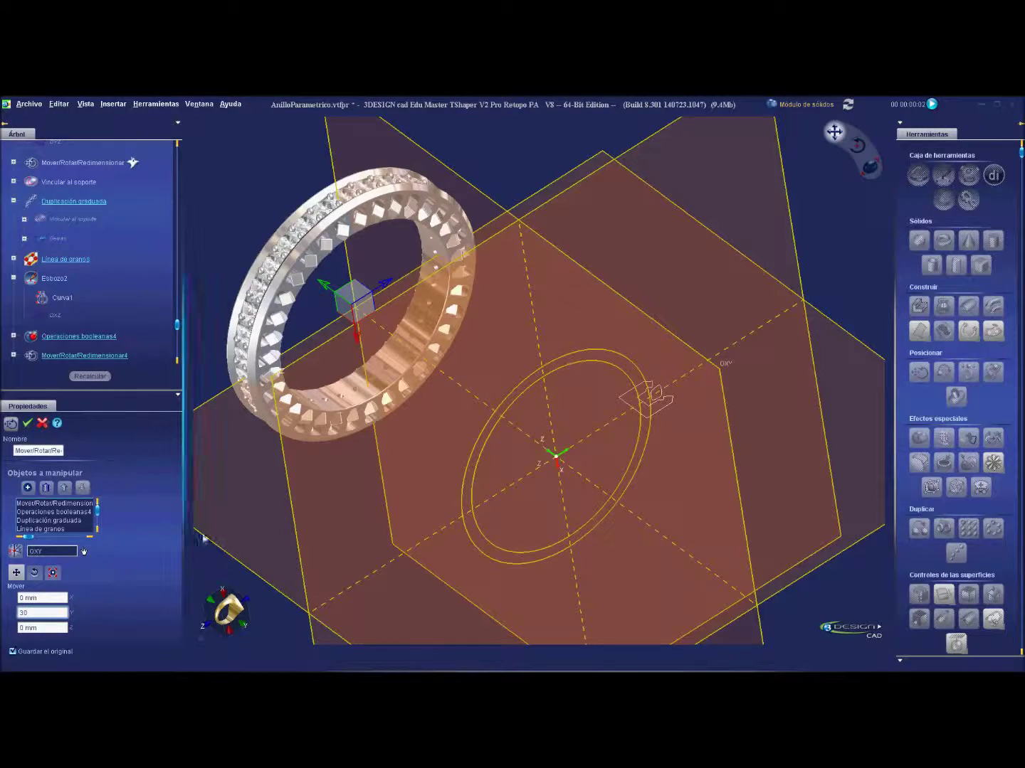
key("Return")
mouse_move(391, 469)
middle_mouse_down()
mouse_move(418, 431)
mouse_move(475, 272)
middle_mouse_up()
Freeze the moved ring copy into a fixed basic Dato element.
left_click(475, 272)
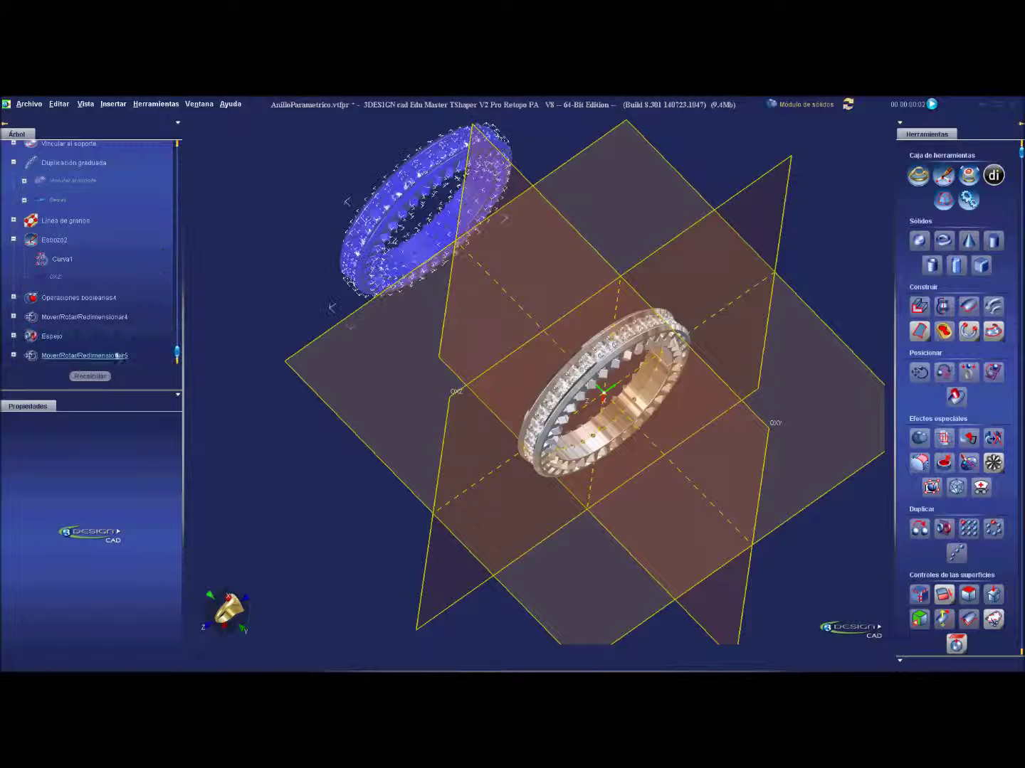
left_click(87, 354)
right_click(82, 360)
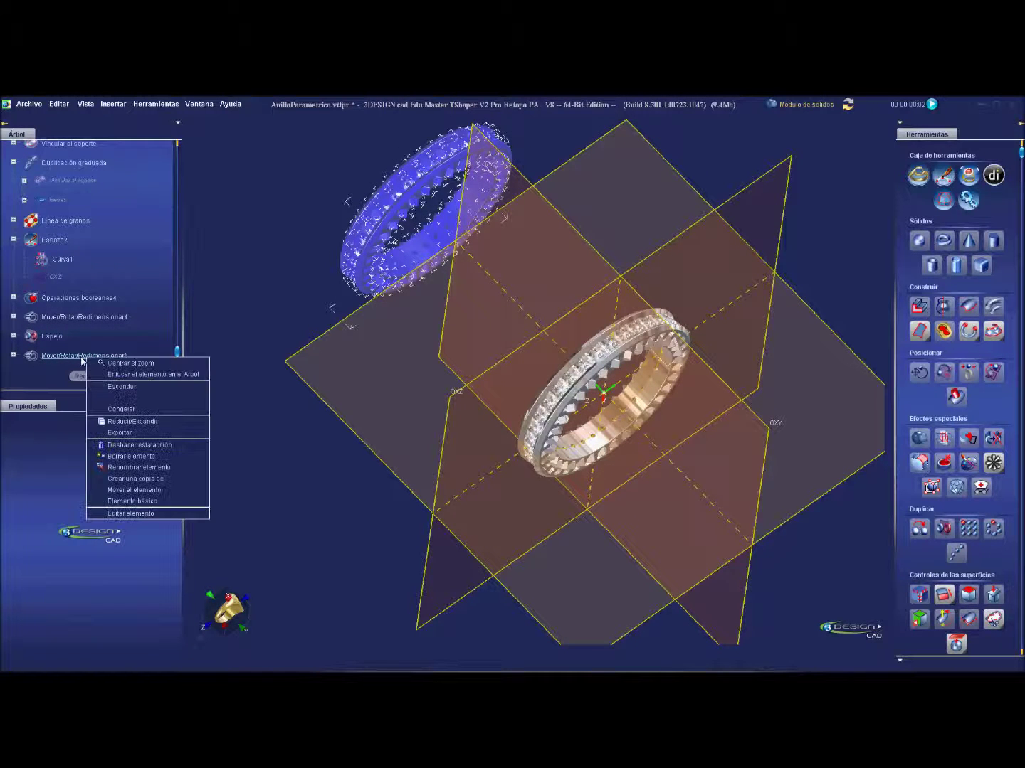
left_click(122, 501)
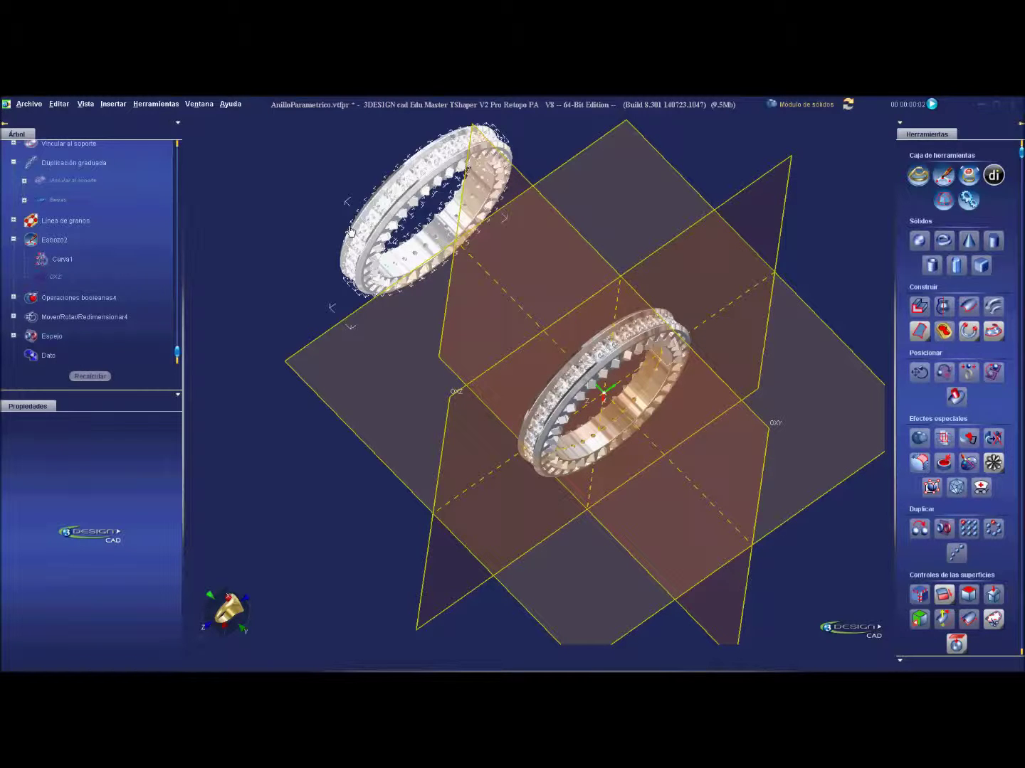
Face both rings forward and save the AnilloParametrico project.
right_click_drag(687, 465, 690, 258)
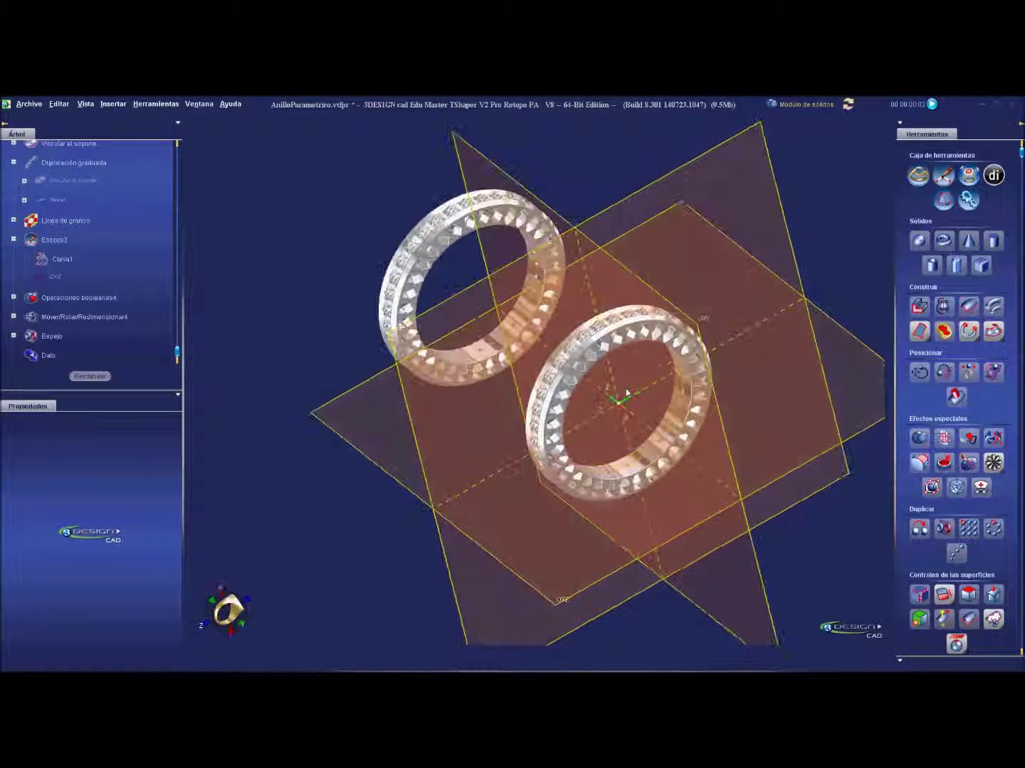
key("ctrl+s")
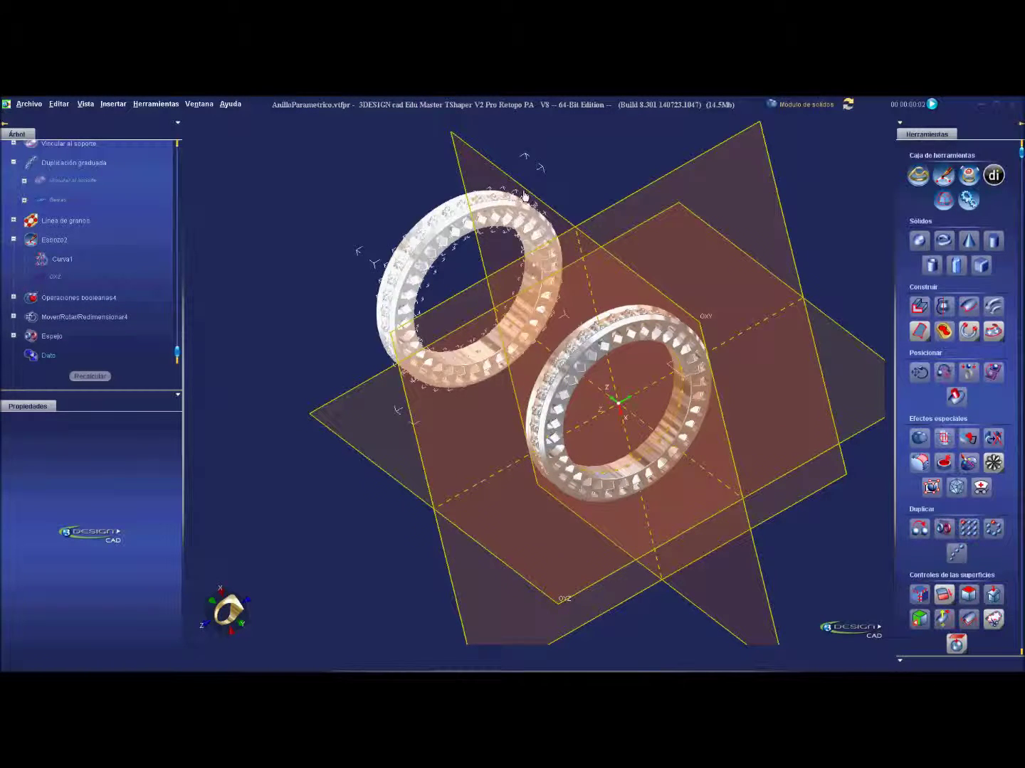
scroll(92, 276, "up", 3)
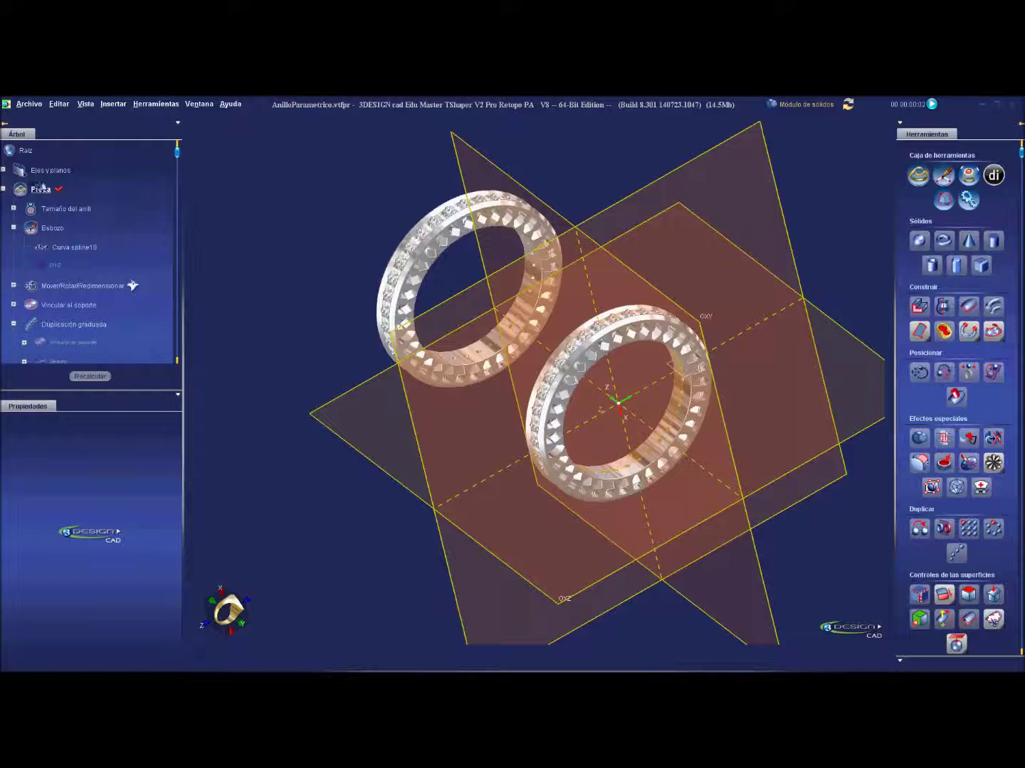
Change Tamaño del anillo to ring size 10 (19.84 mm) and recalculate.
double_click(82, 209)
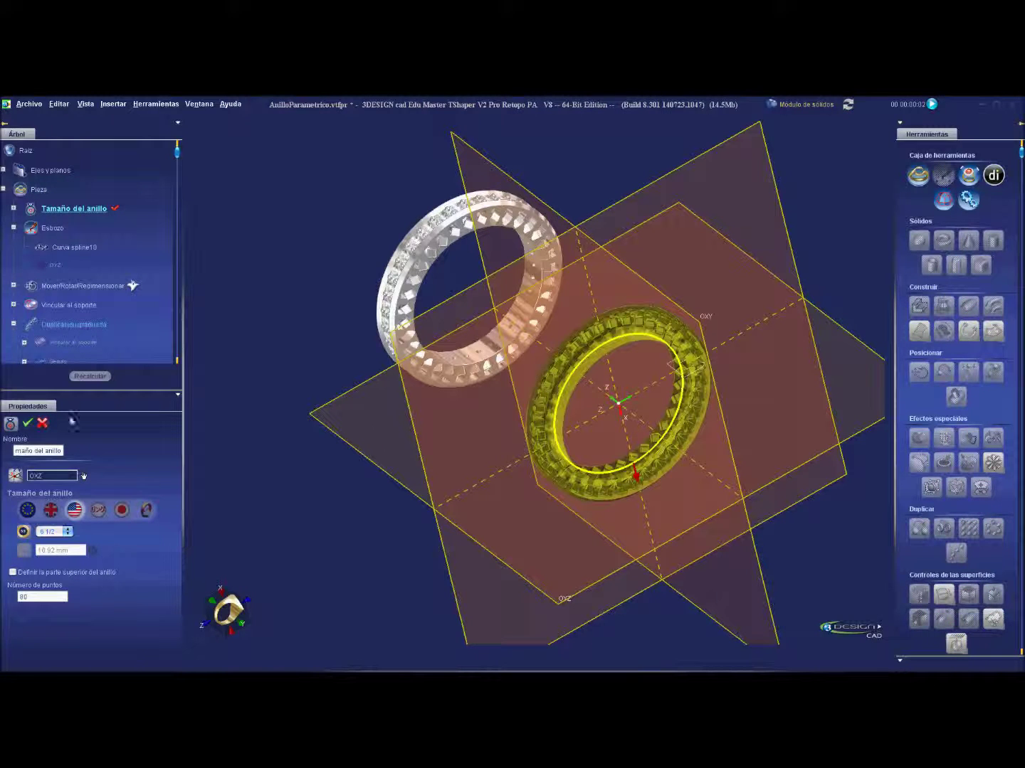
left_click(52, 535)
left_click(44, 505)
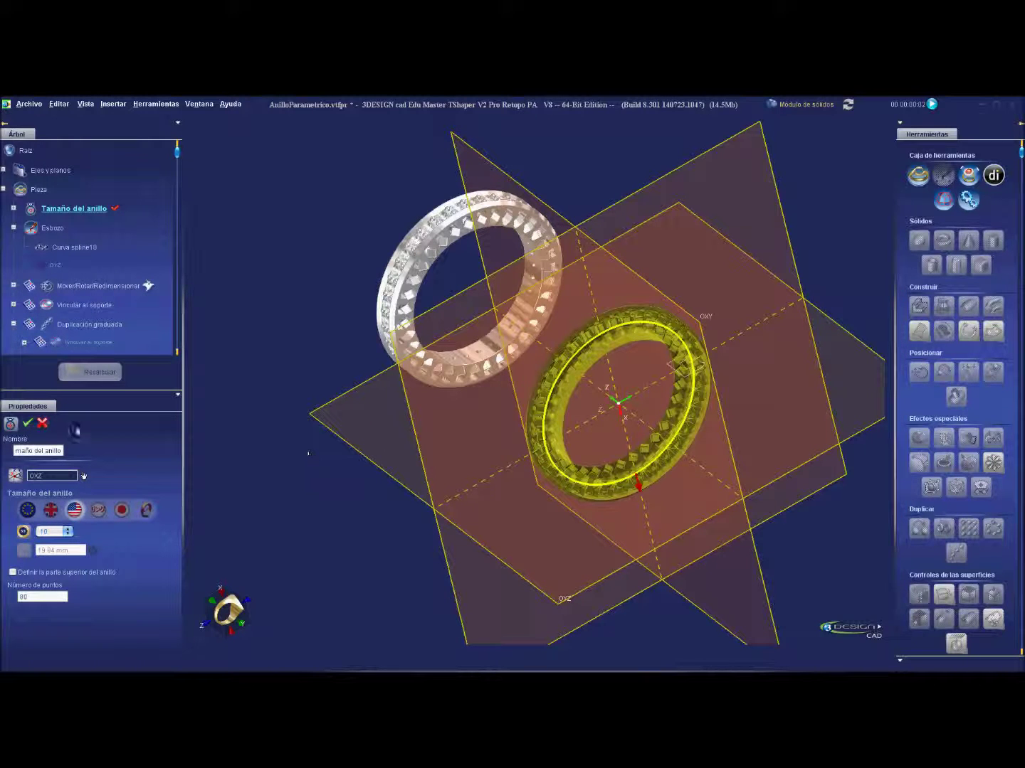
left_click(28, 424)
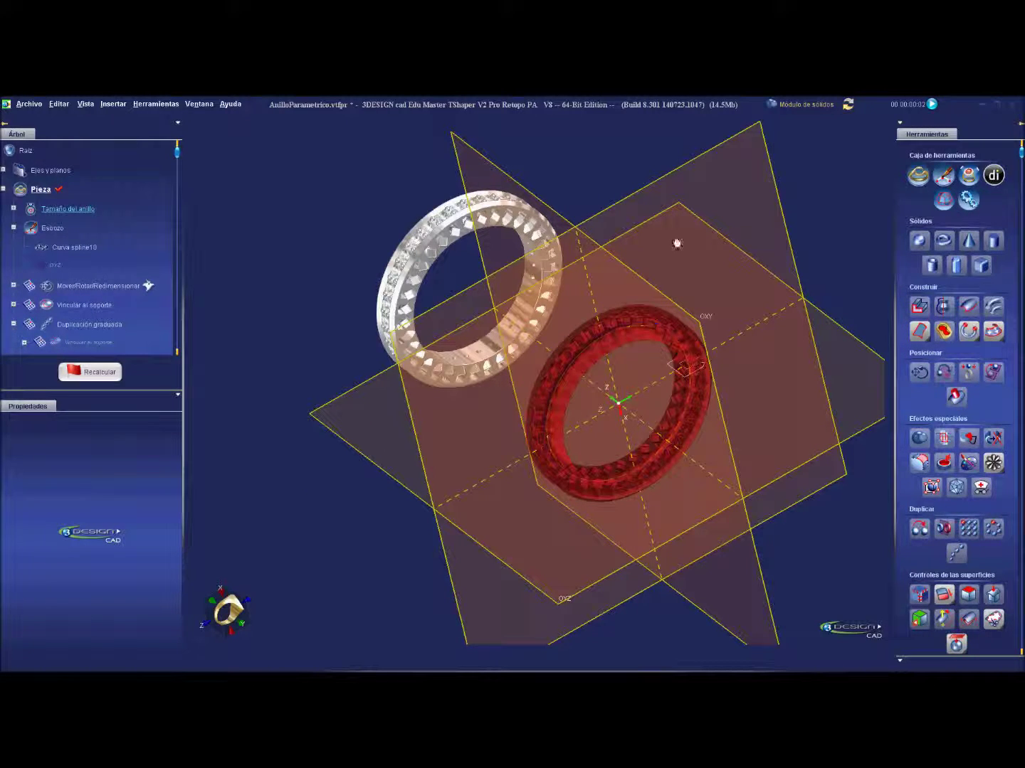
scroll(79, 267, "down", 3)
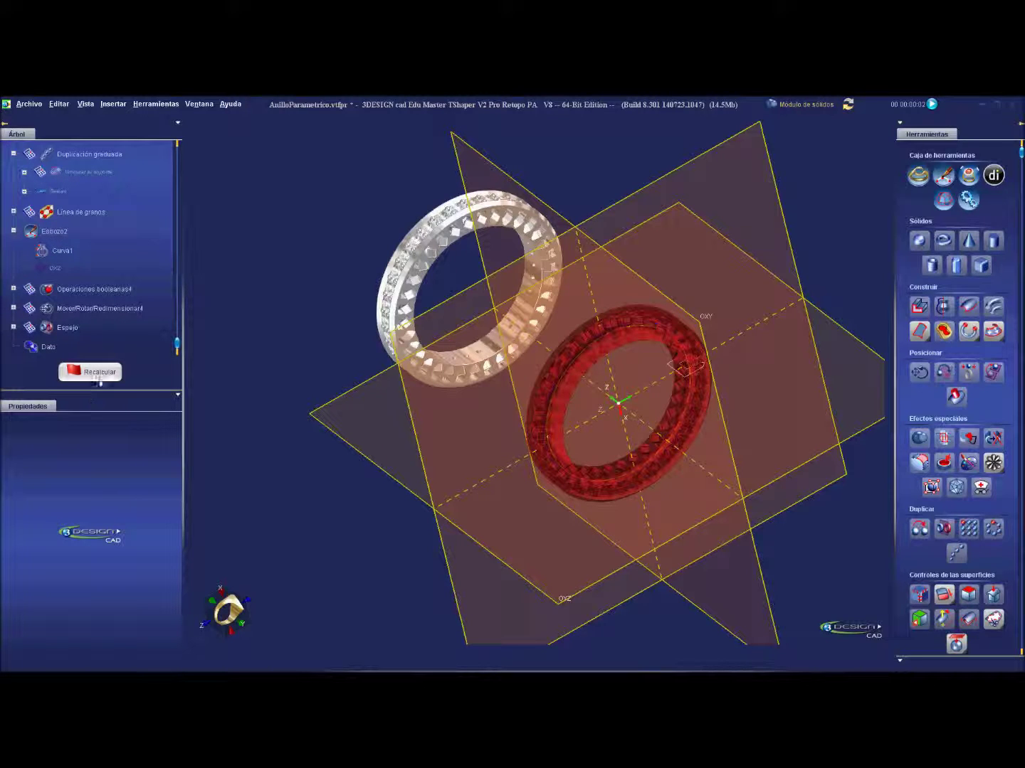
left_click(98, 380)
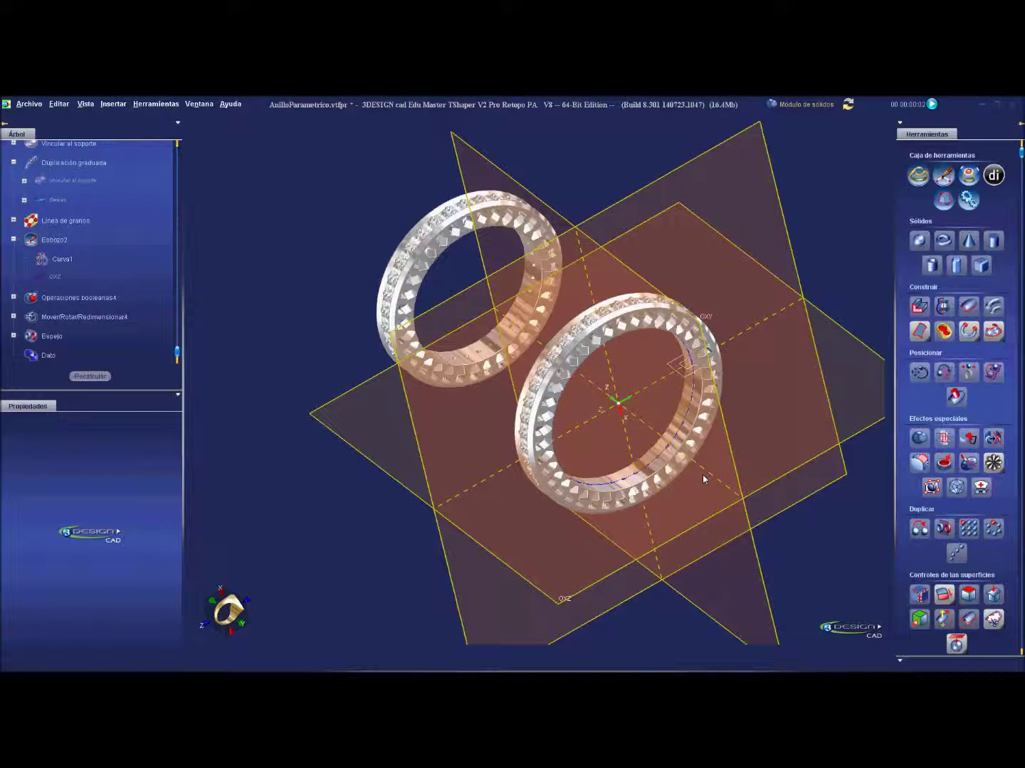
middle_click_drag(739, 567, 680, 331)
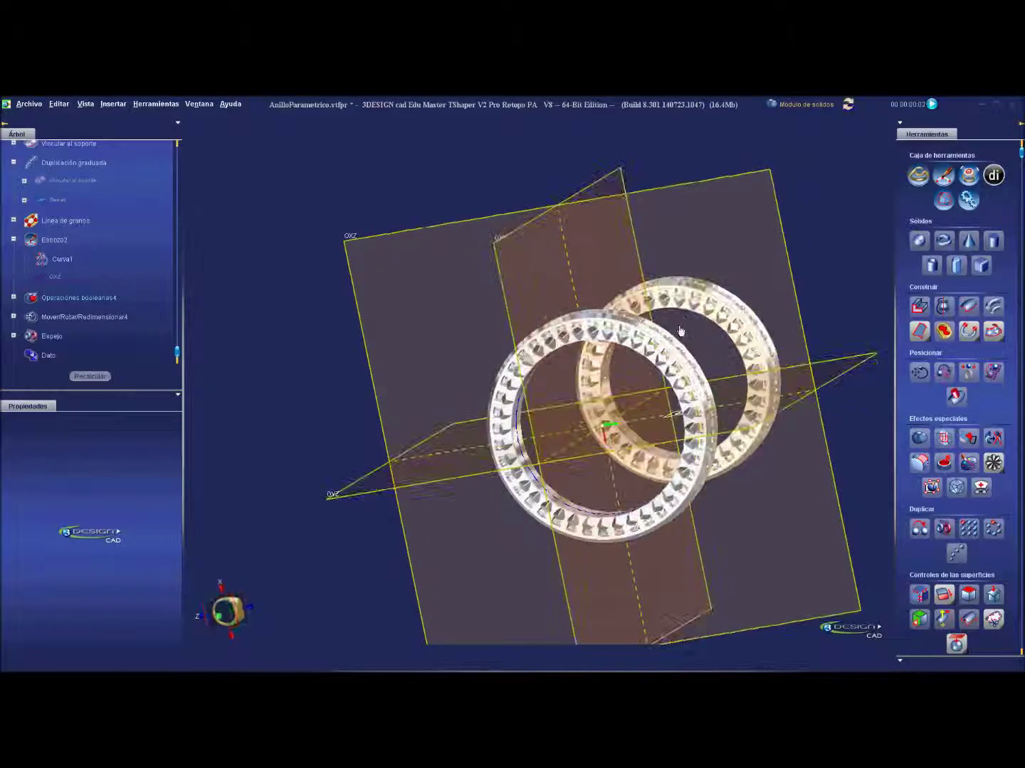
middle_click_drag(680, 331, 675, 401)
scroll(669, 399, "up", 5)
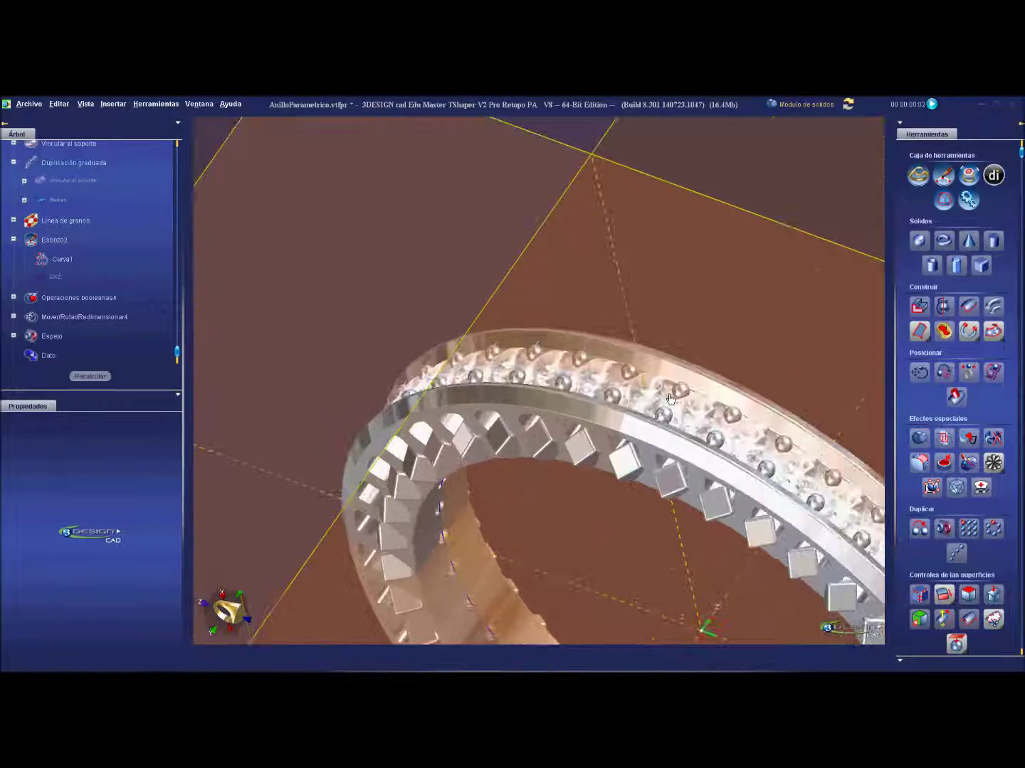
mouse_move(669, 398)
middle_mouse_down()
mouse_move(633, 458)
mouse_move(631, 338)
middle_mouse_up()
scroll(434, 466, "down", 5)
mouse_move(435, 467)
middle_mouse_down()
mouse_move(548, 430)
mouse_move(599, 460)
mouse_move(735, 603)
mouse_move(527, 275)
mouse_move(662, 353)
middle_mouse_up()
scroll(661, 354, "up", 5)
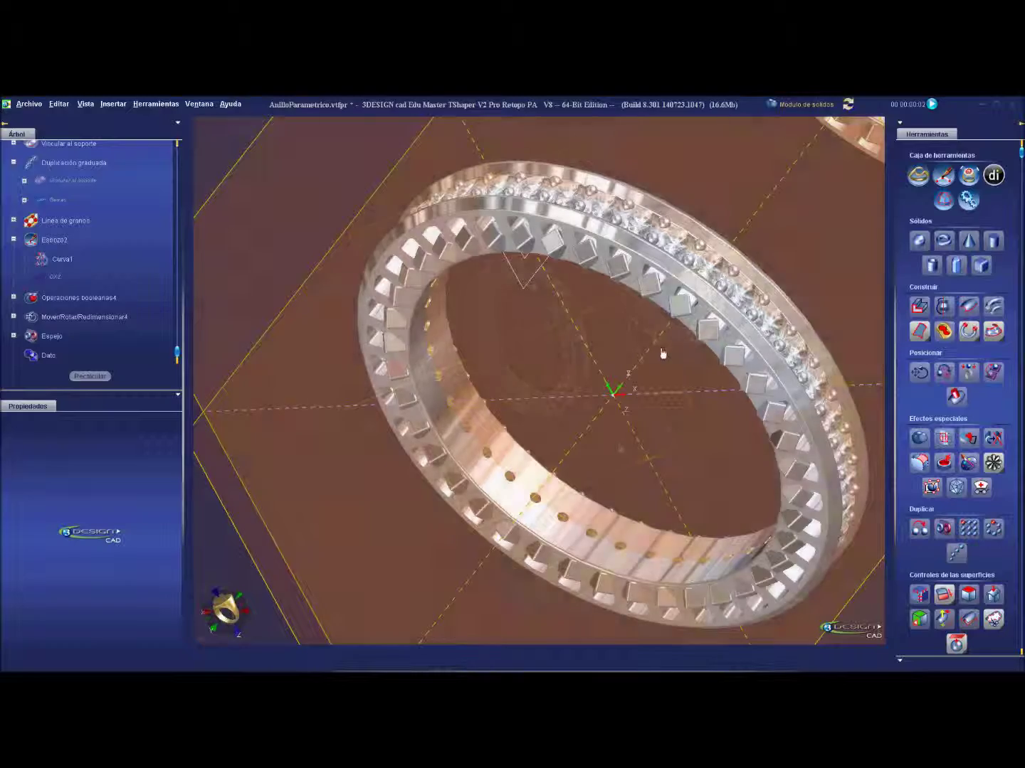
middle_click_drag(649, 264, 651, 250)
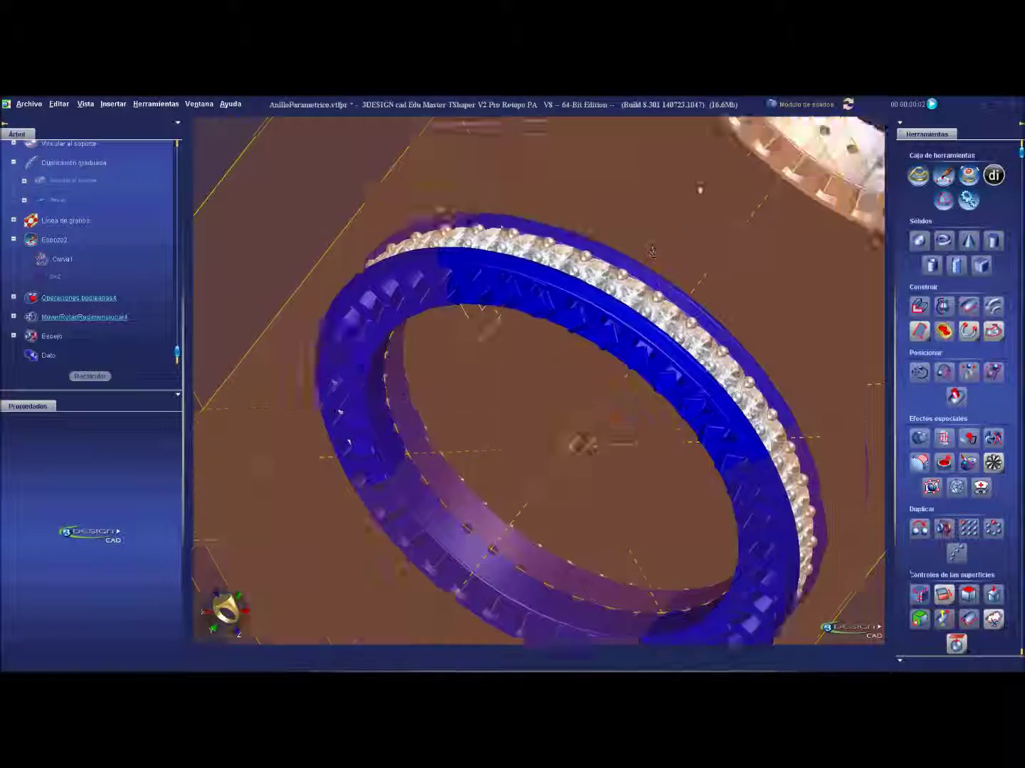
scroll(652, 251, "up", 5)
scroll(644, 301, "up", 2)
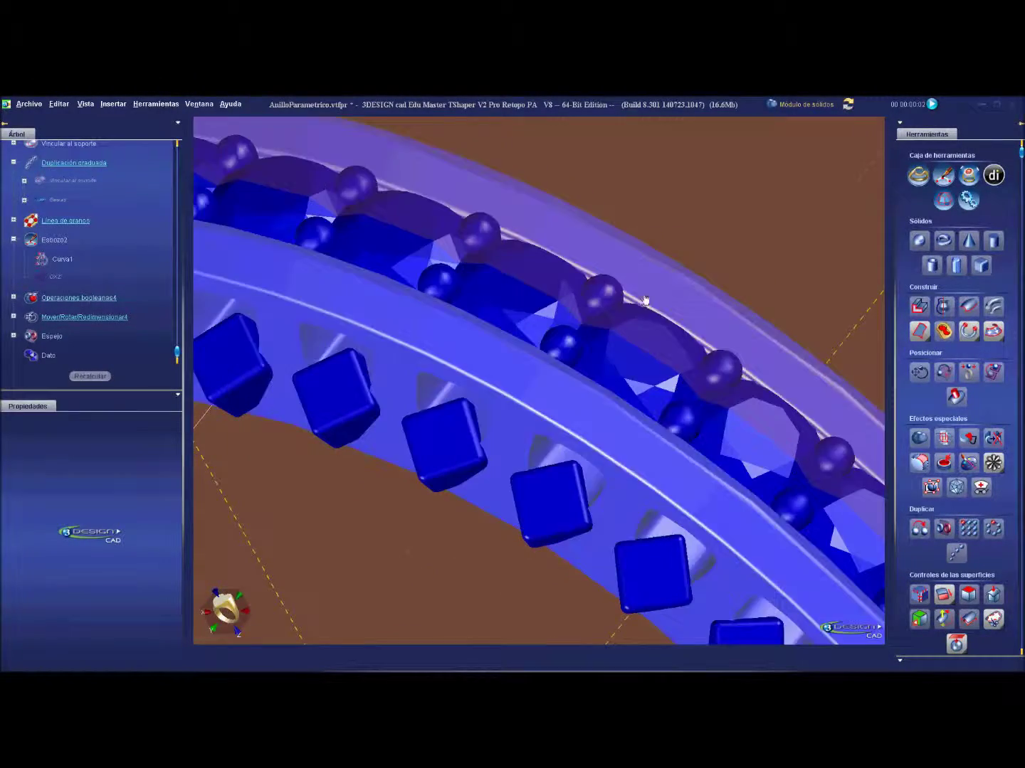
scroll(645, 301, "down", 5)
mouse_move(677, 286)
middle_mouse_down()
mouse_move(592, 364)
mouse_move(446, 452)
middle_mouse_up()
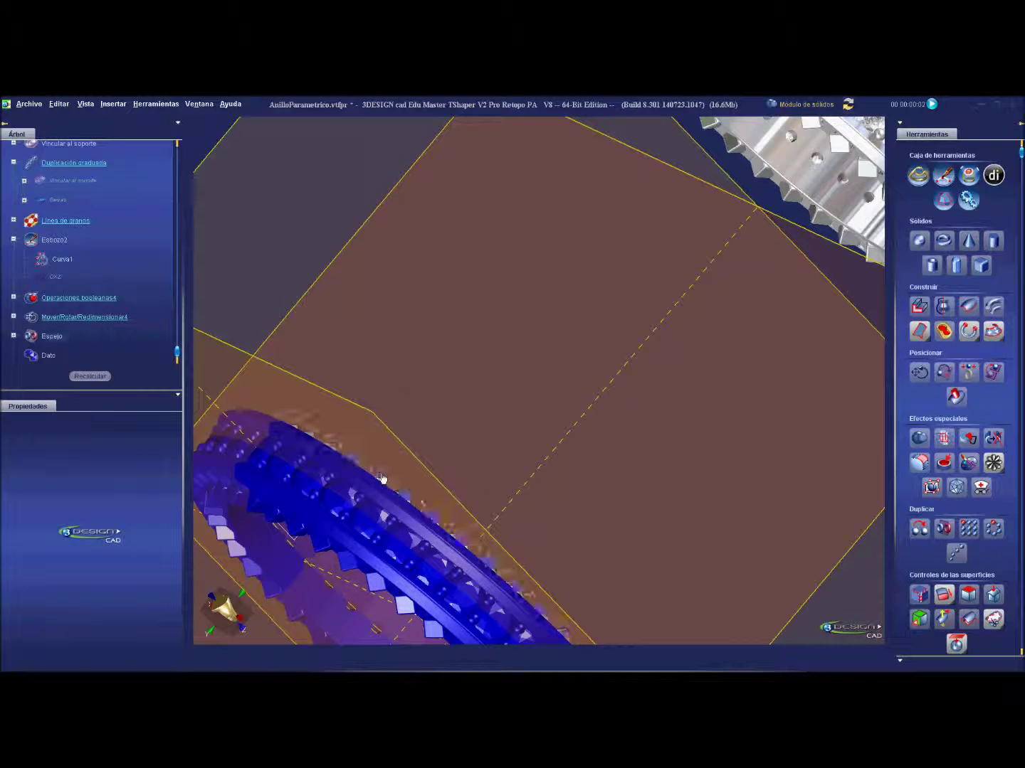
key("Home")
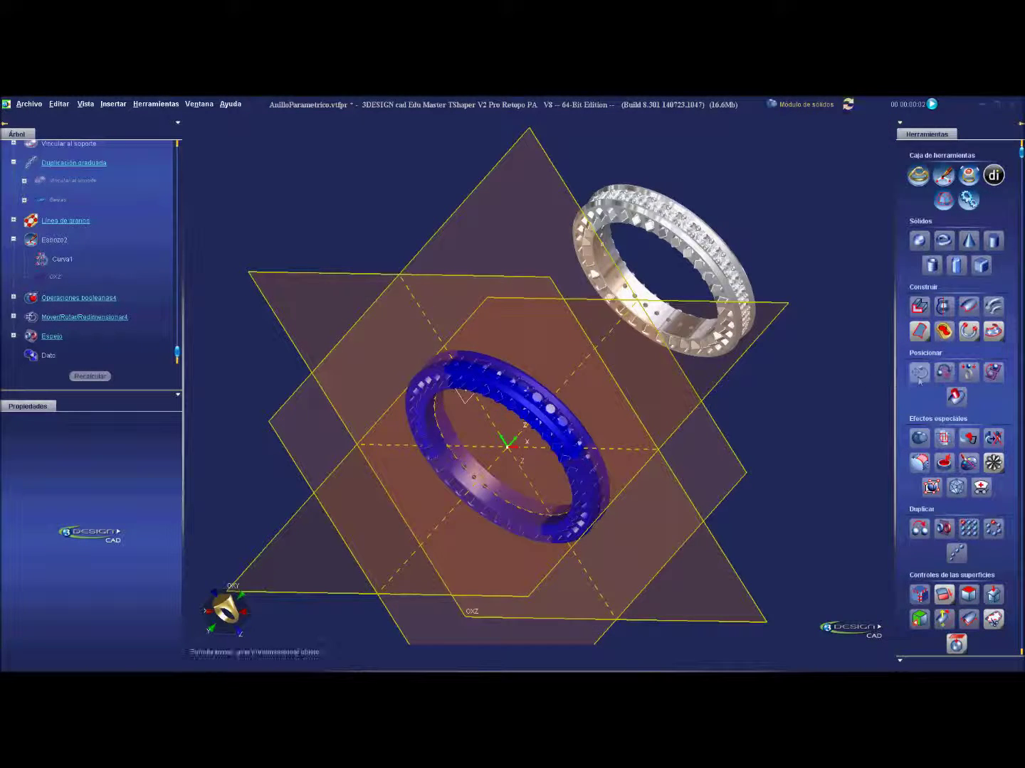
Move a copy of the size-10 ring along Y beside the first ring, keeping the original.
left_click(919, 377)
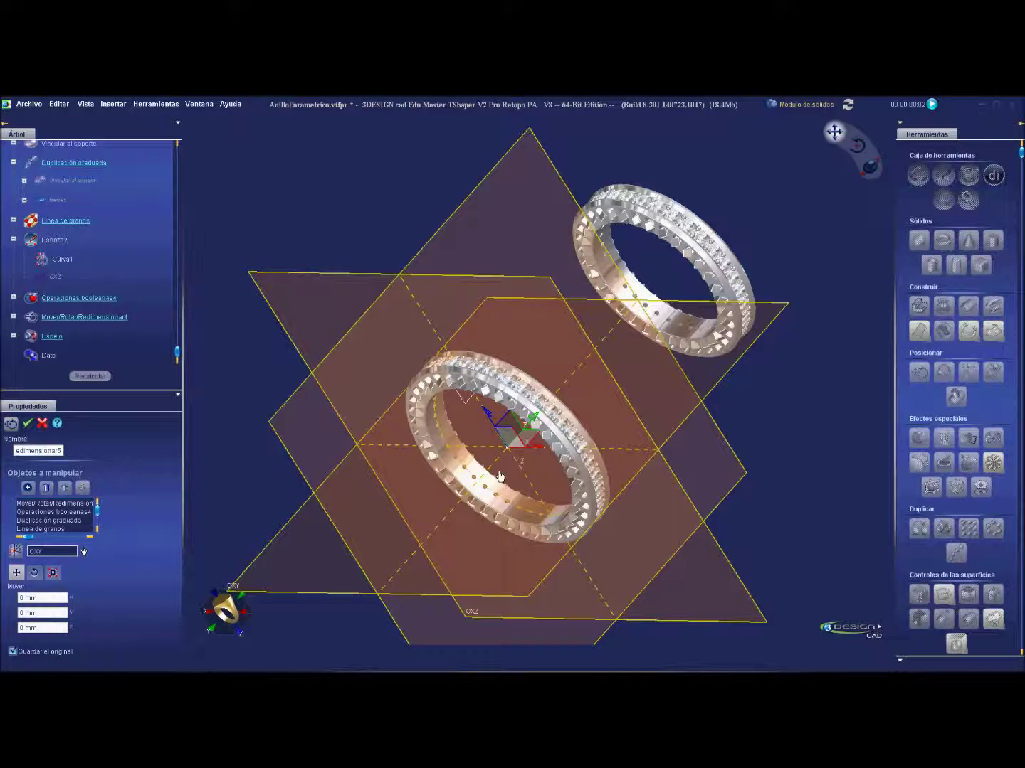
left_click_drag(533, 416, 646, 283)
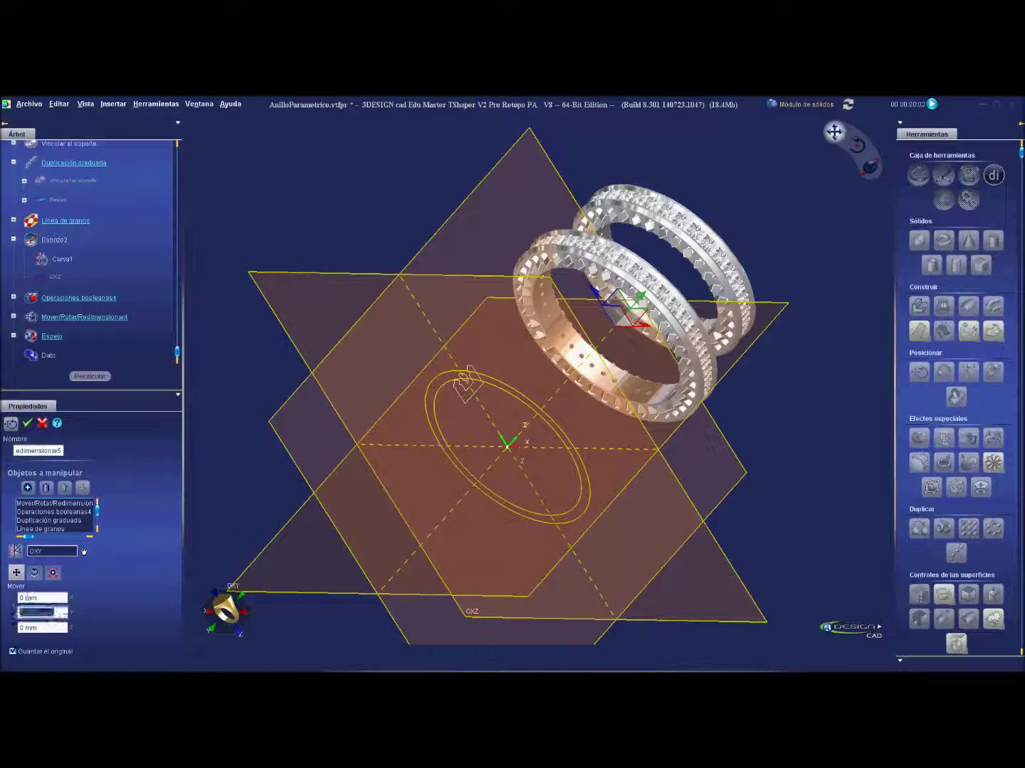
key("Return")
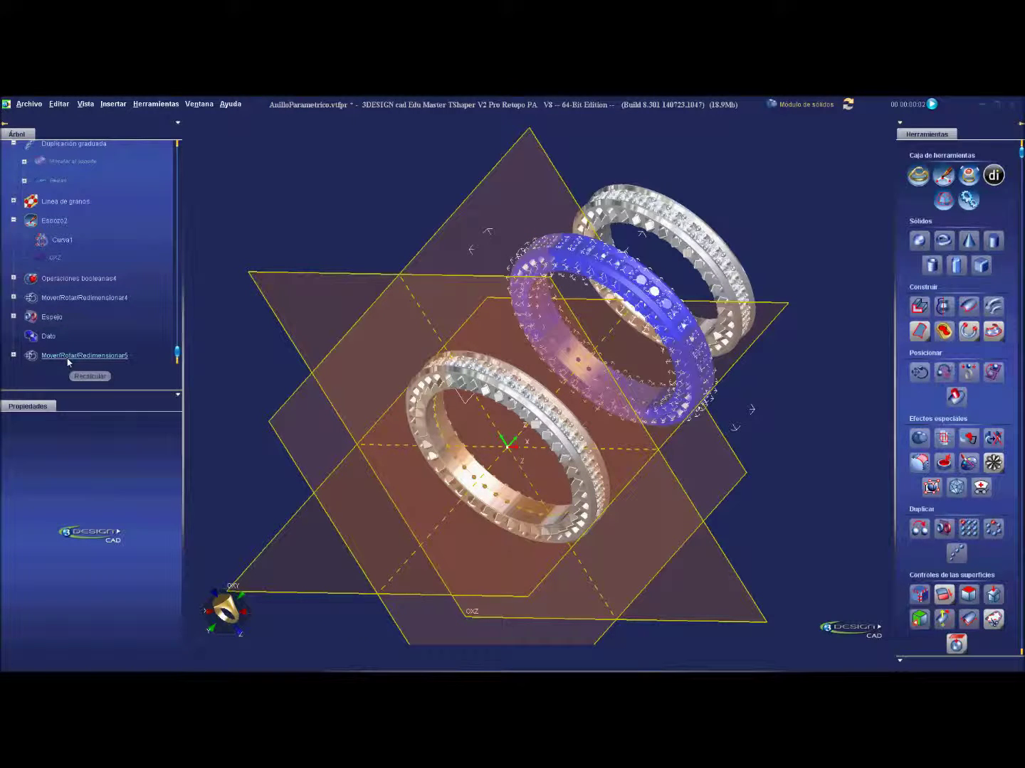
Freeze the moved copy as a fixed basic element, Dato2, and view all three rings.
right_click(69, 362)
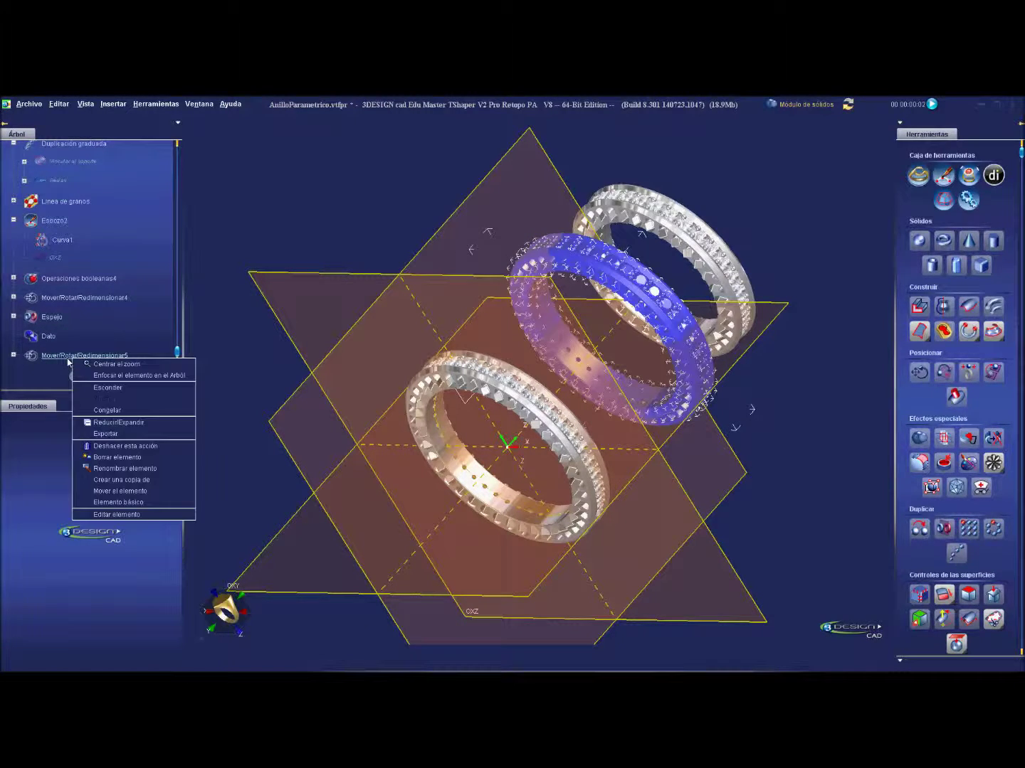
left_click(120, 503)
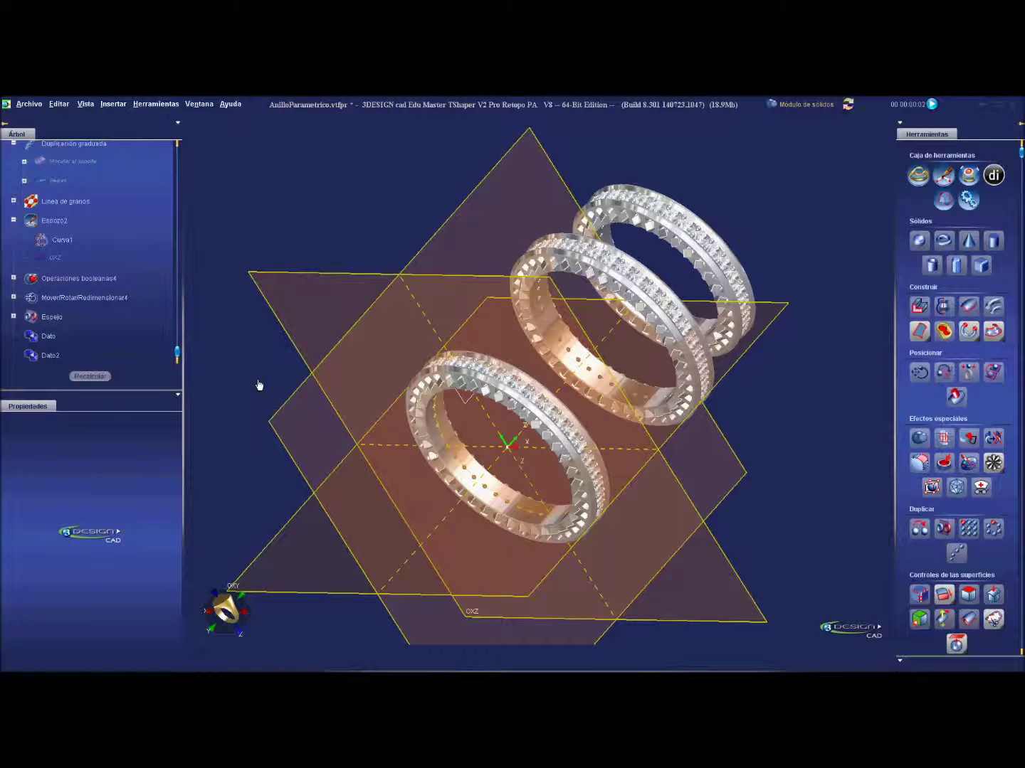
mouse_move(382, 338)
middle_mouse_down()
mouse_move(777, 370)
mouse_move(672, 397)
middle_mouse_up()
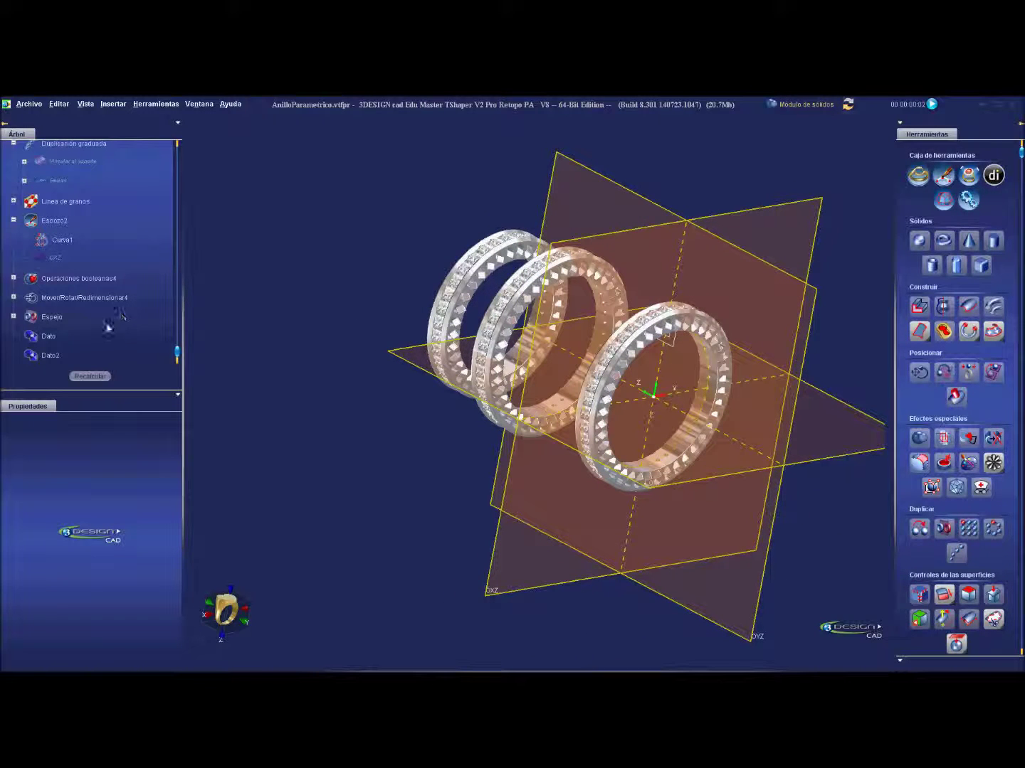
Change Tamaño del anillo to the smaller 14.86 mm size and recalculate the ring.
scroll(108, 329, "up", 3)
double_click(77, 209)
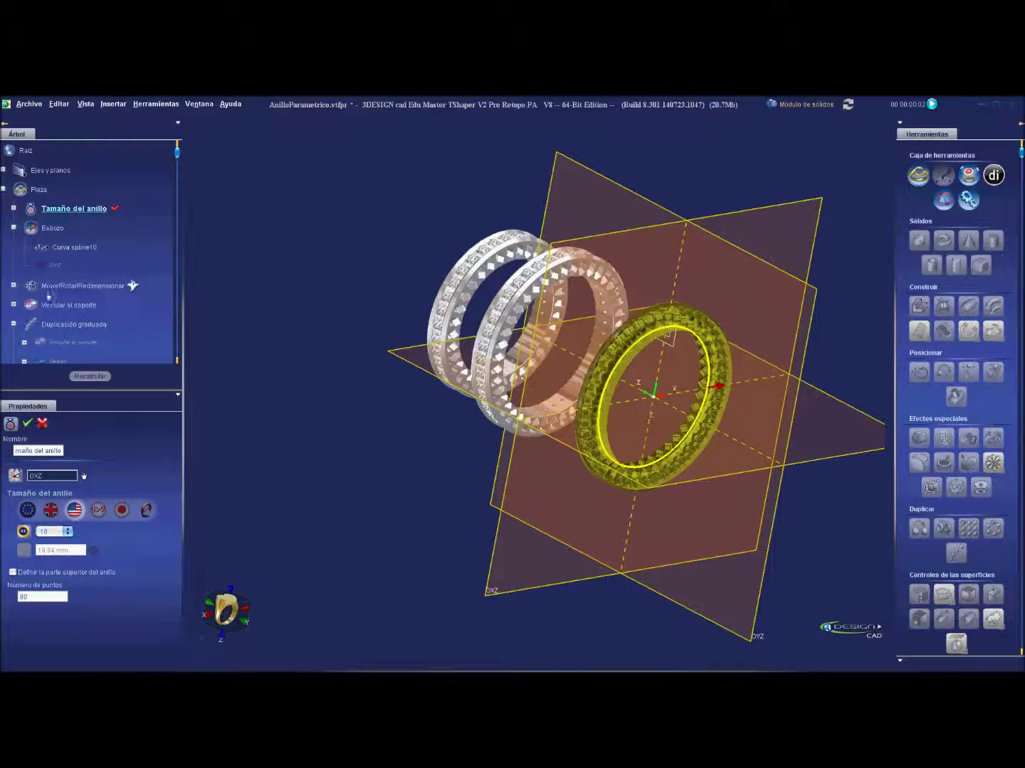
left_click(41, 539)
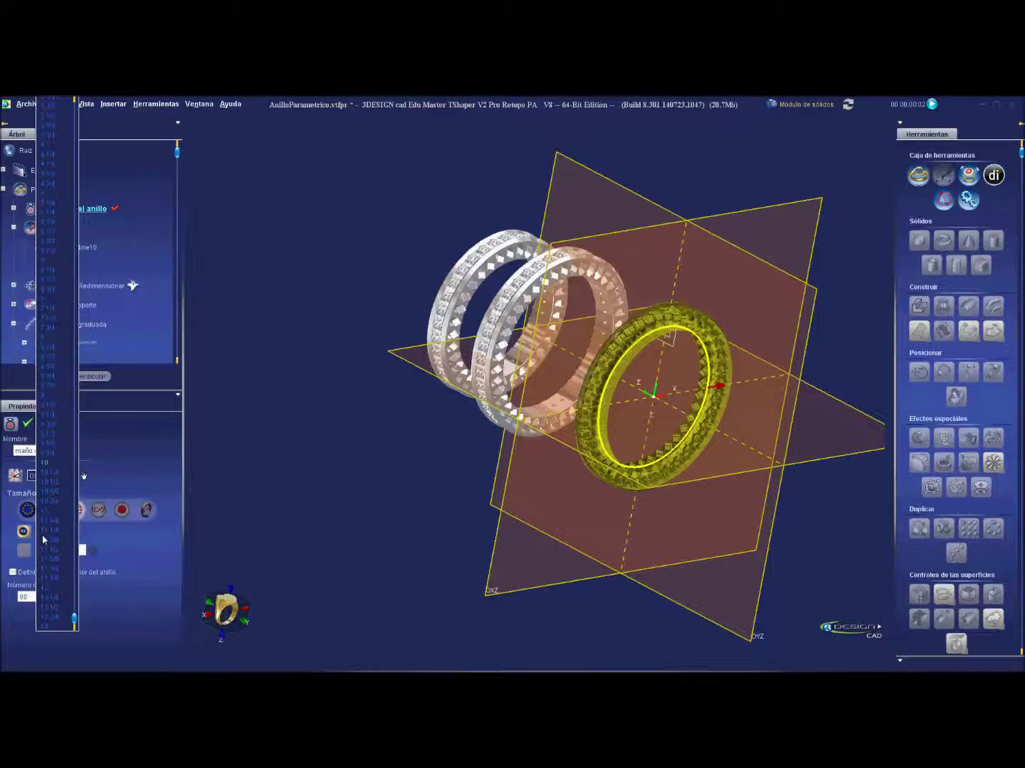
left_click(48, 152)
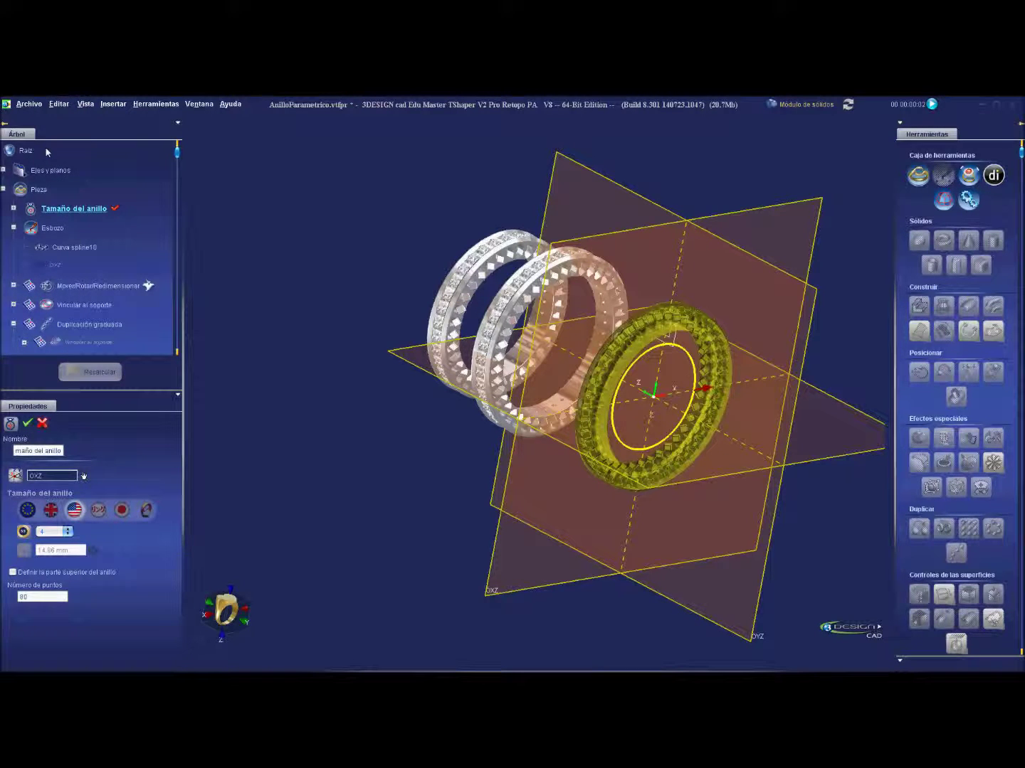
left_click(27, 424)
left_click(91, 380)
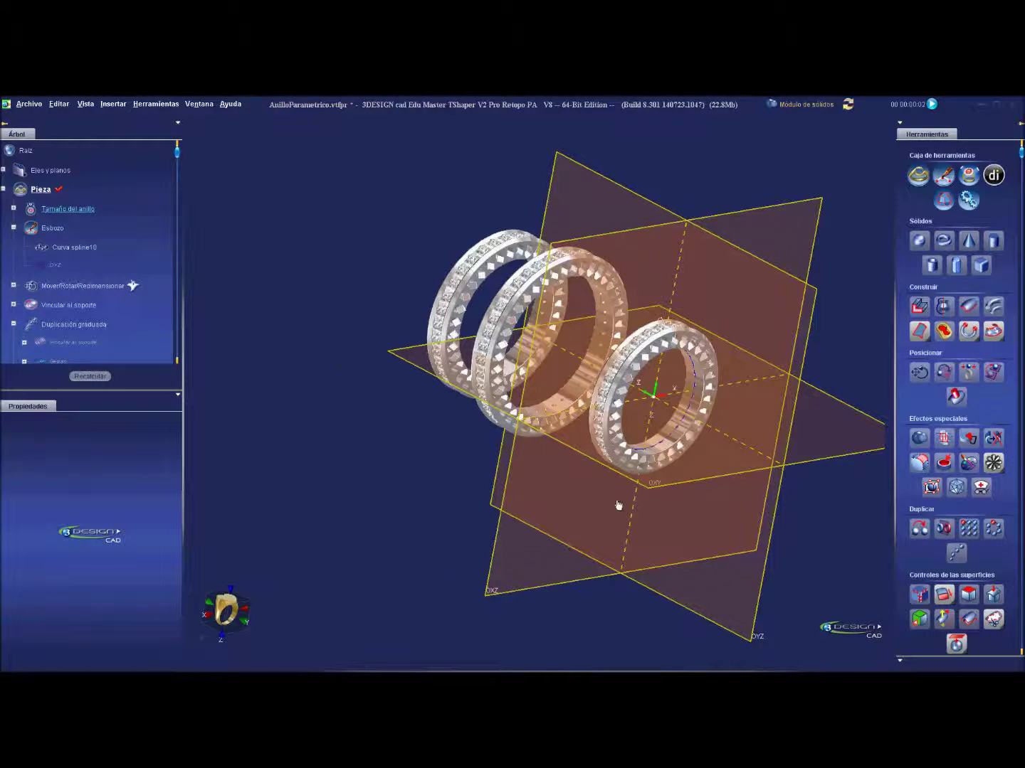
mouse_move(800, 488)
middle_mouse_down()
mouse_move(639, 415)
mouse_move(795, 420)
middle_mouse_up()
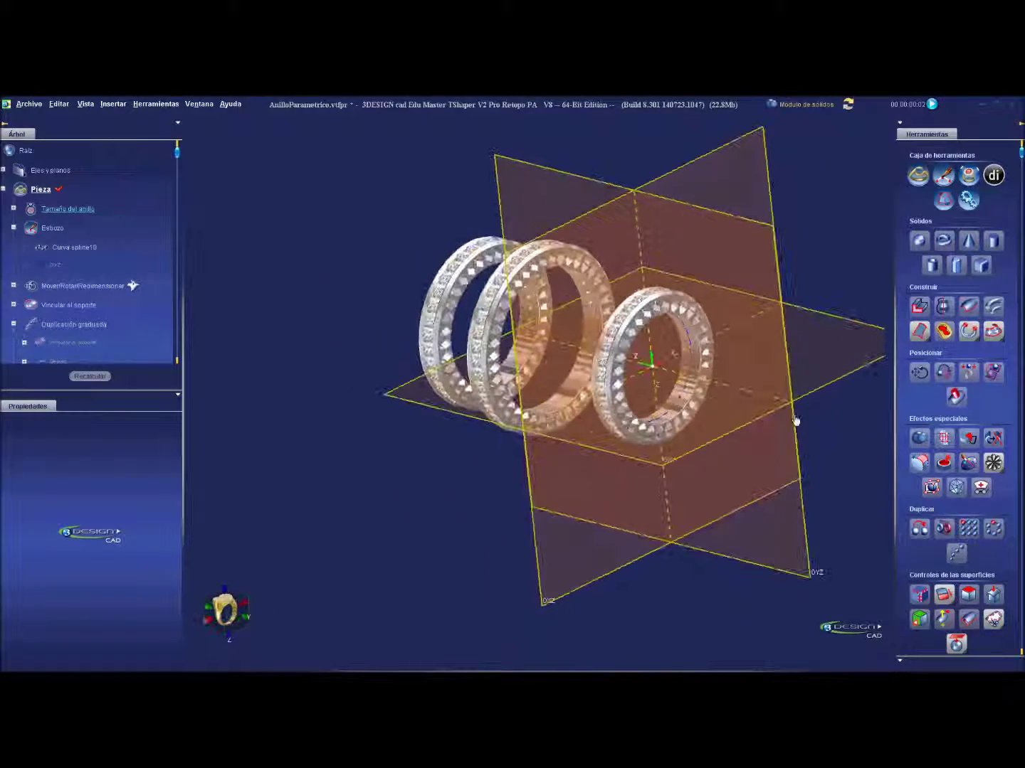
scroll(754, 324, "up", 3)
scroll(649, 350, "up", 3)
scroll(701, 390, "up", 2)
mouse_move(701, 390)
middle_mouse_down()
mouse_move(491, 383)
mouse_move(469, 405)
mouse_move(468, 480)
mouse_move(729, 380)
mouse_move(778, 332)
mouse_move(488, 522)
mouse_move(661, 487)
mouse_move(692, 403)
mouse_move(709, 542)
mouse_move(601, 608)
mouse_move(446, 515)
mouse_move(393, 413)
mouse_move(631, 611)
mouse_move(672, 627)
mouse_move(422, 387)
mouse_move(413, 326)
mouse_move(313, 235)
mouse_move(738, 464)
middle_mouse_up()
scroll(468, 483, "down", 5)
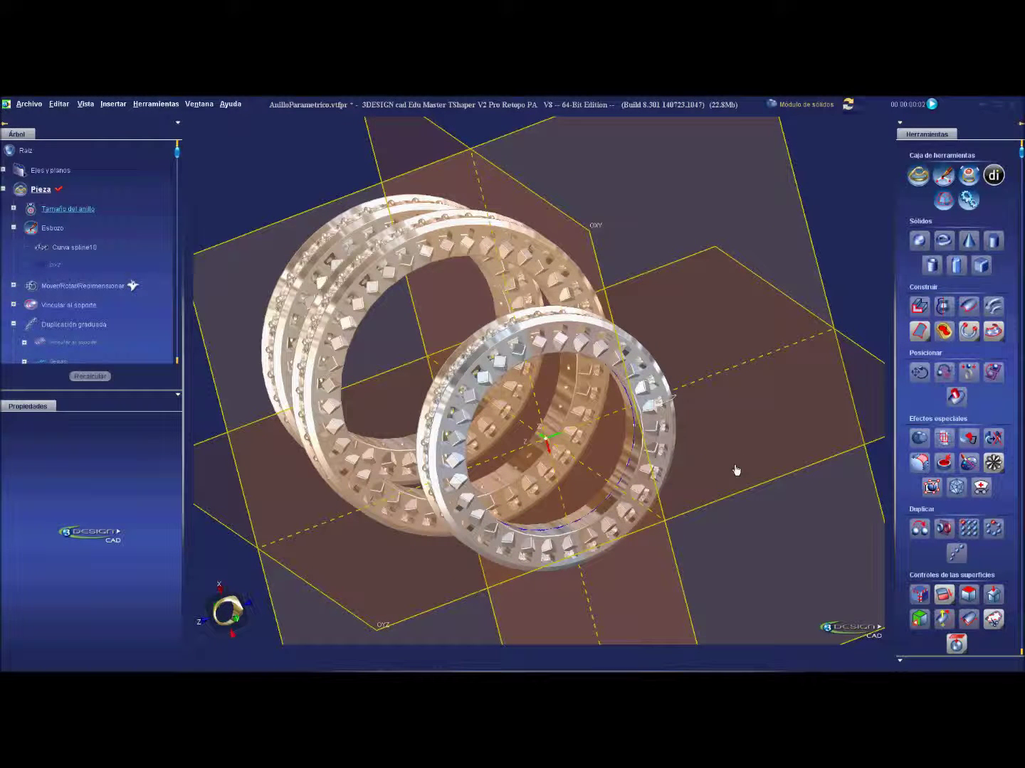